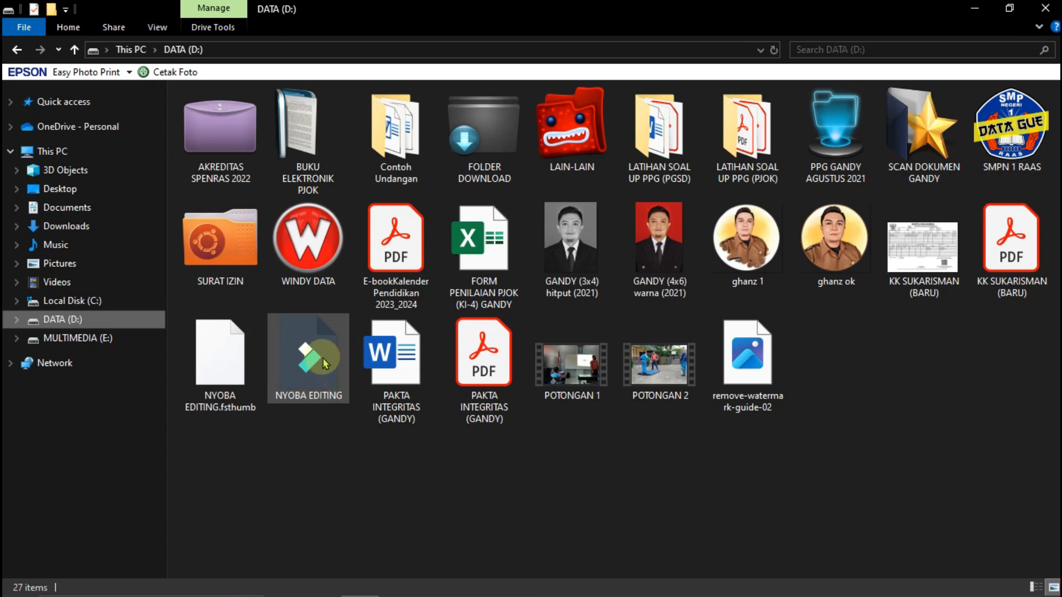
Open the NYOBA EDITING Filmora project from DATA (D:) and display the audio library.
mouse_move(320, 361)
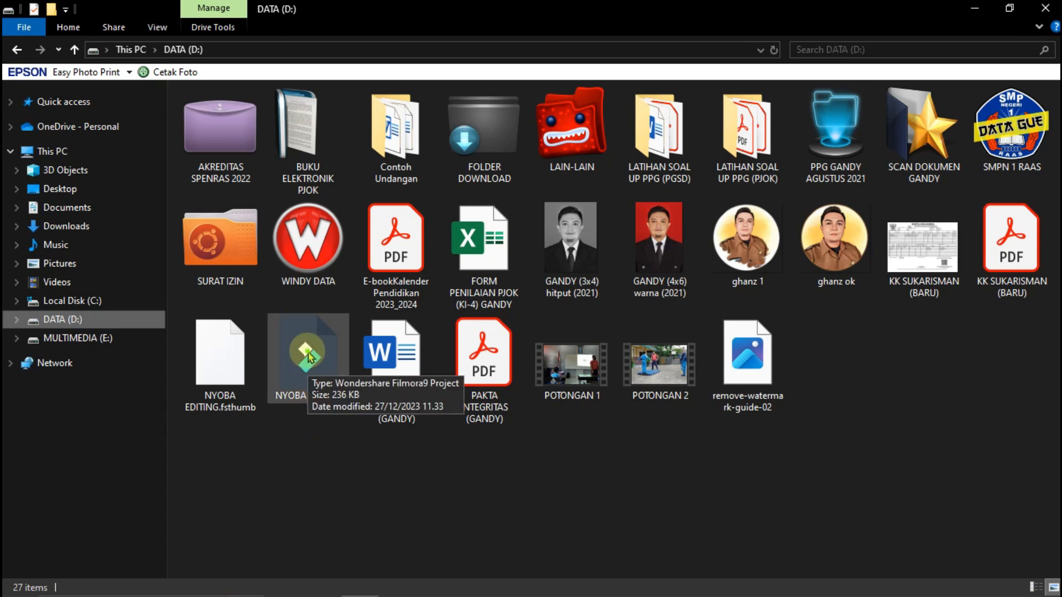
double_click(309, 356)
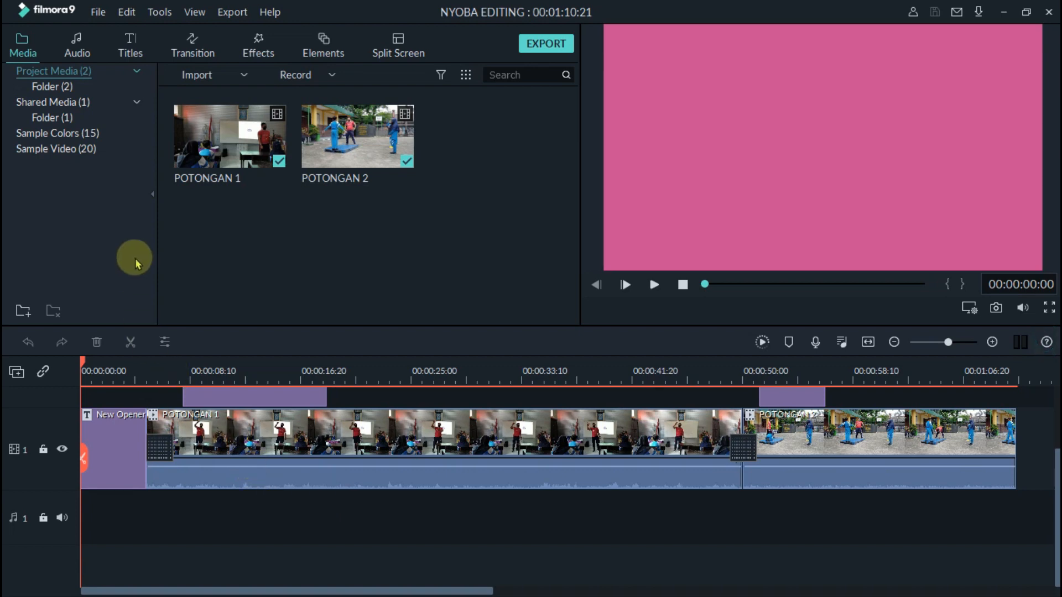
left_click(77, 44)
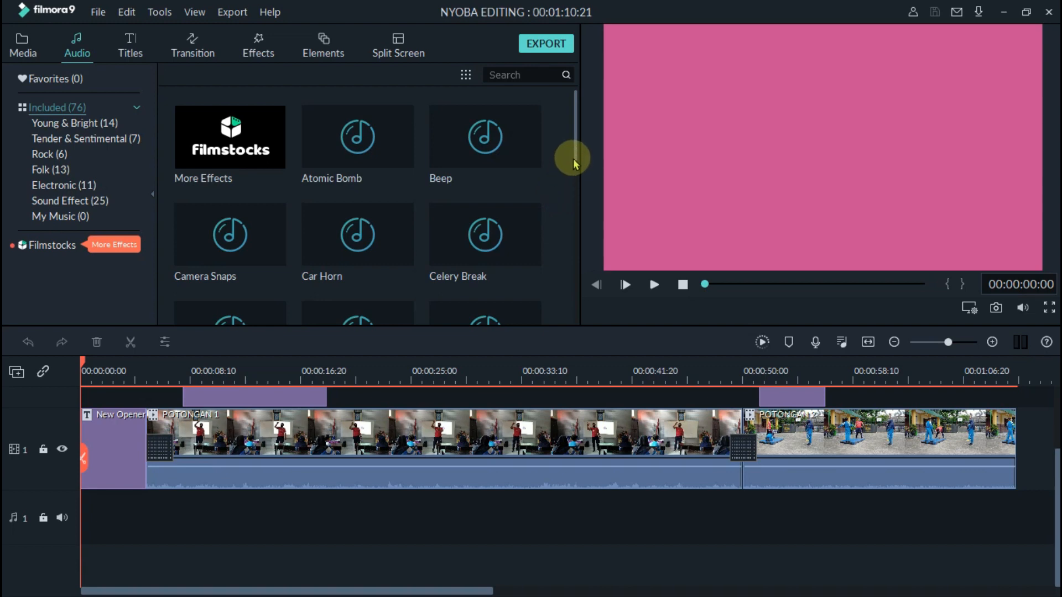
Preview the Atomic Bomb, Beep and Camera Snaps sound effects.
double_click(399, 156)
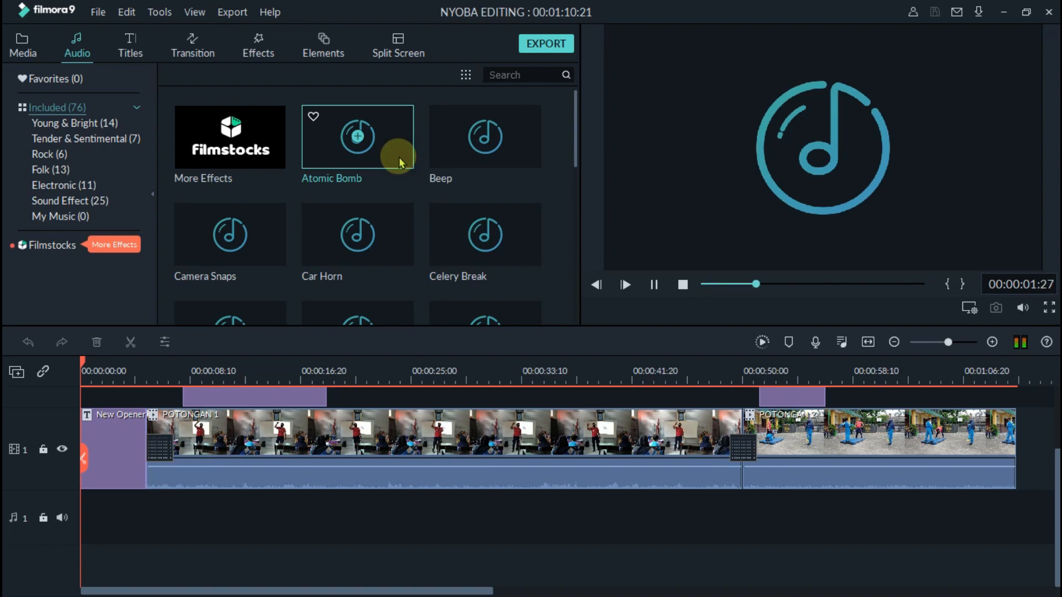
double_click(528, 157)
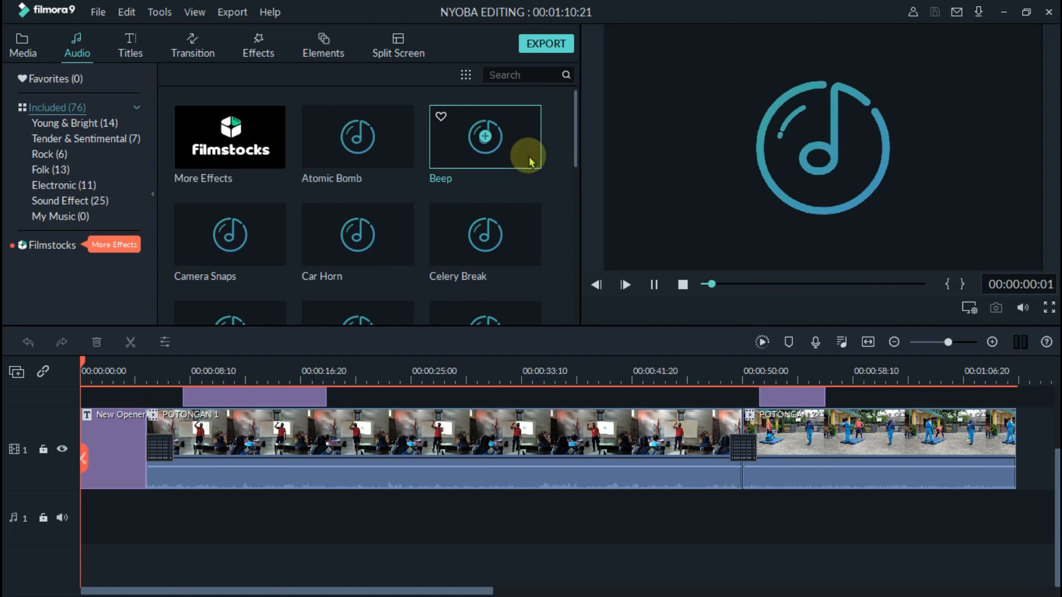
double_click(270, 253)
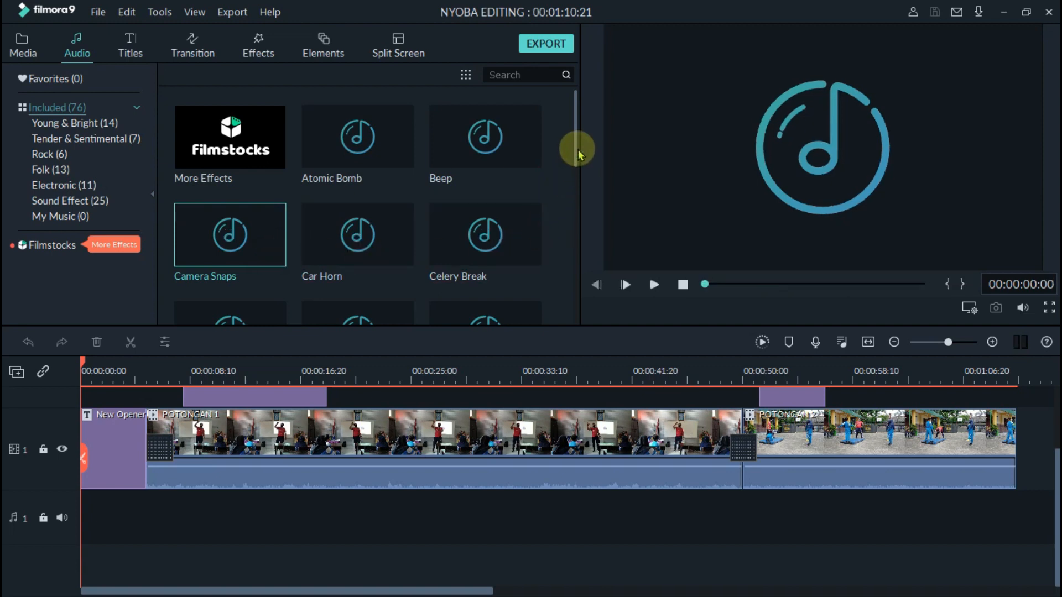
Find the Drift - Drift music in the library and place it at the start of audio track 1.
left_click_drag(575, 156, 571, 250)
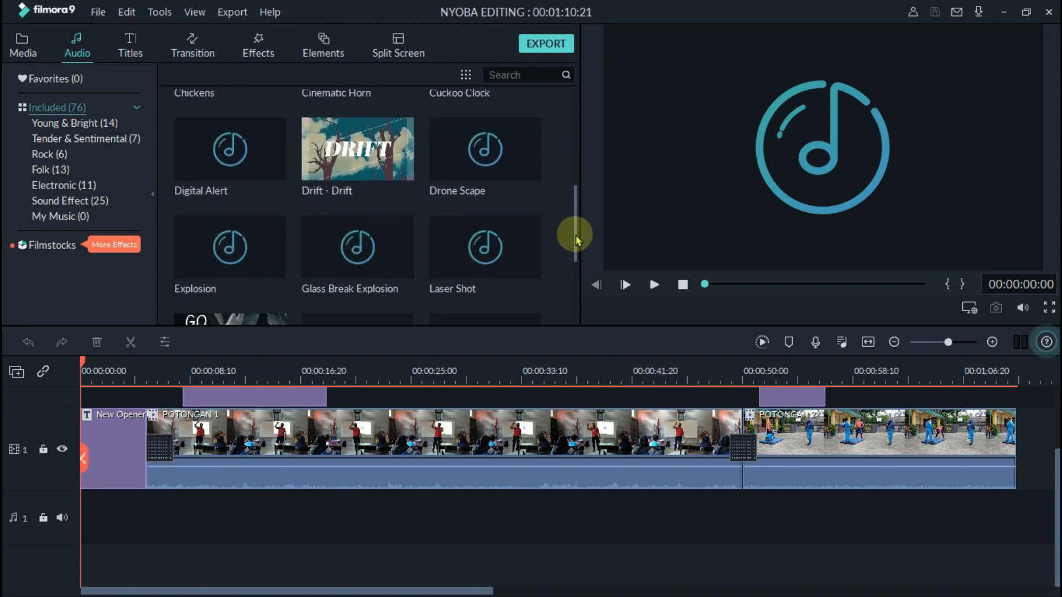
mouse_move(576, 231)
left_mouse_down()
mouse_move(575, 264)
mouse_move(569, 220)
left_mouse_up()
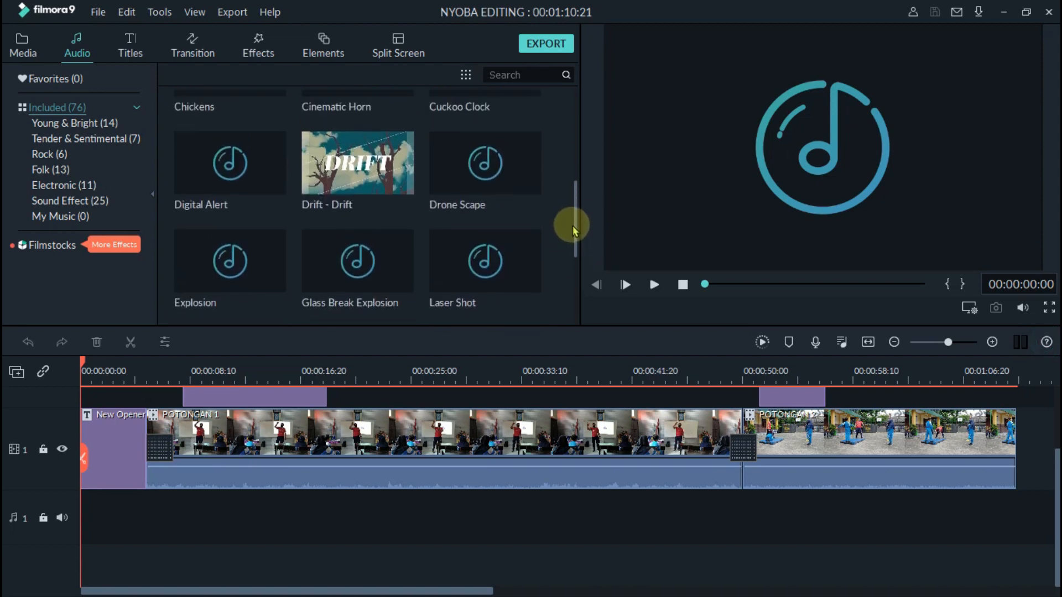
left_click(412, 194)
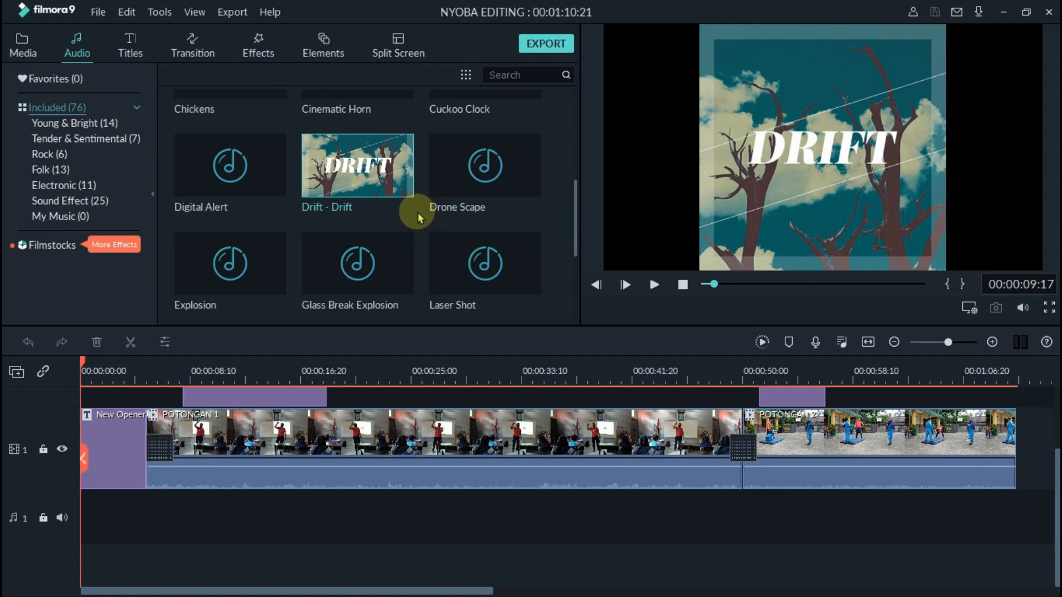
mouse_move(411, 205)
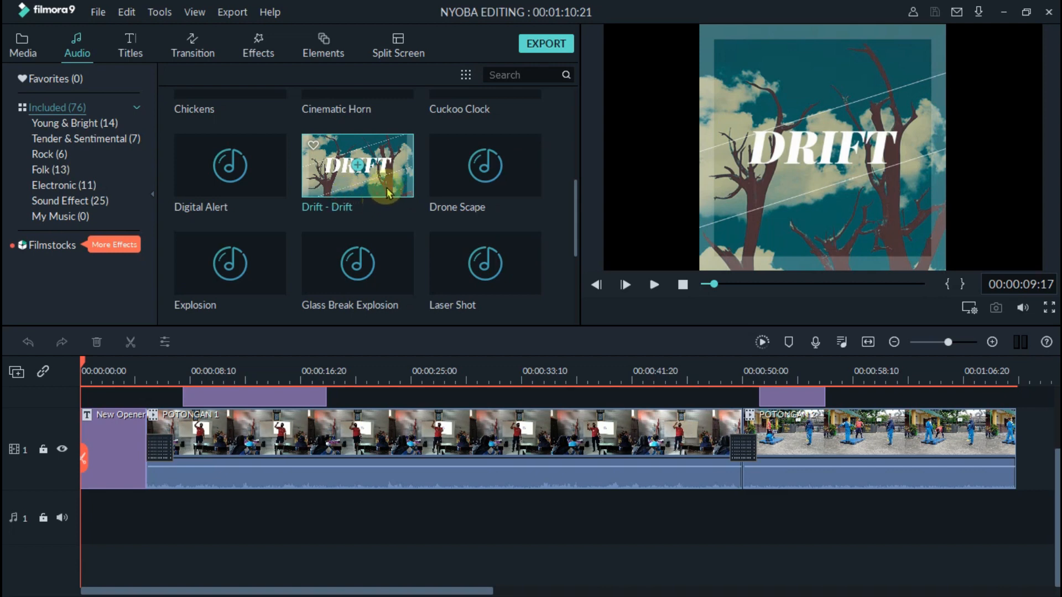
left_click_drag(390, 187, 86, 515)
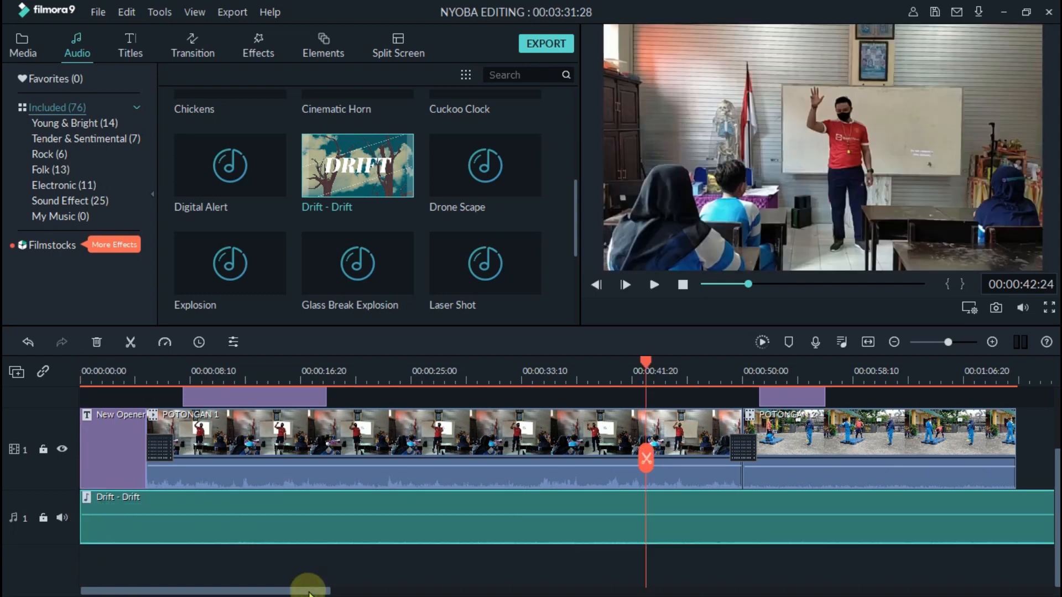
Lock video tracks 1 and 2, leaving audio track 1 editable.
left_click_drag(308, 592, 395, 591)
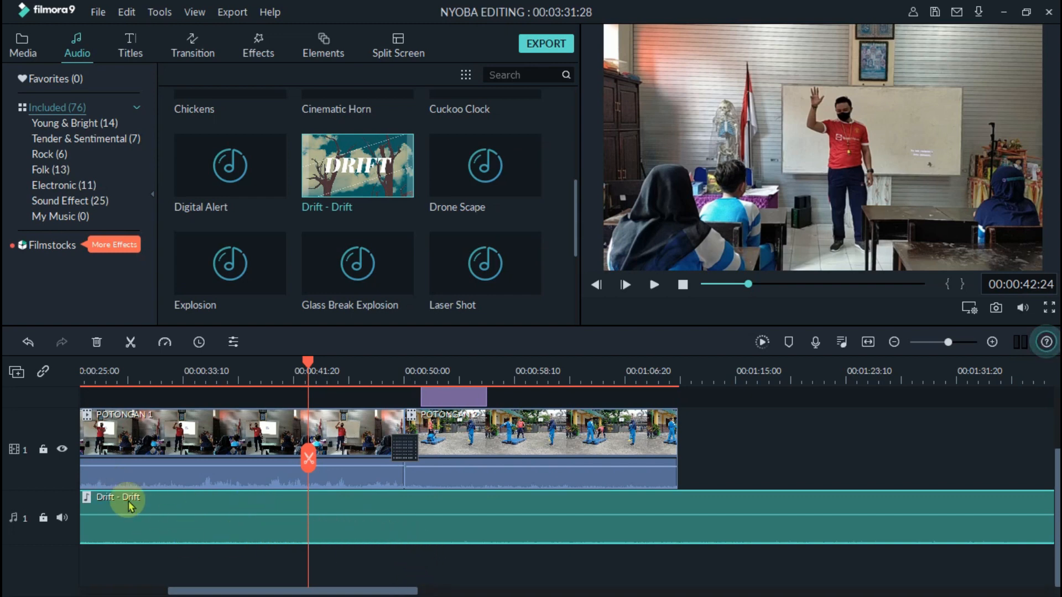
left_click(43, 449)
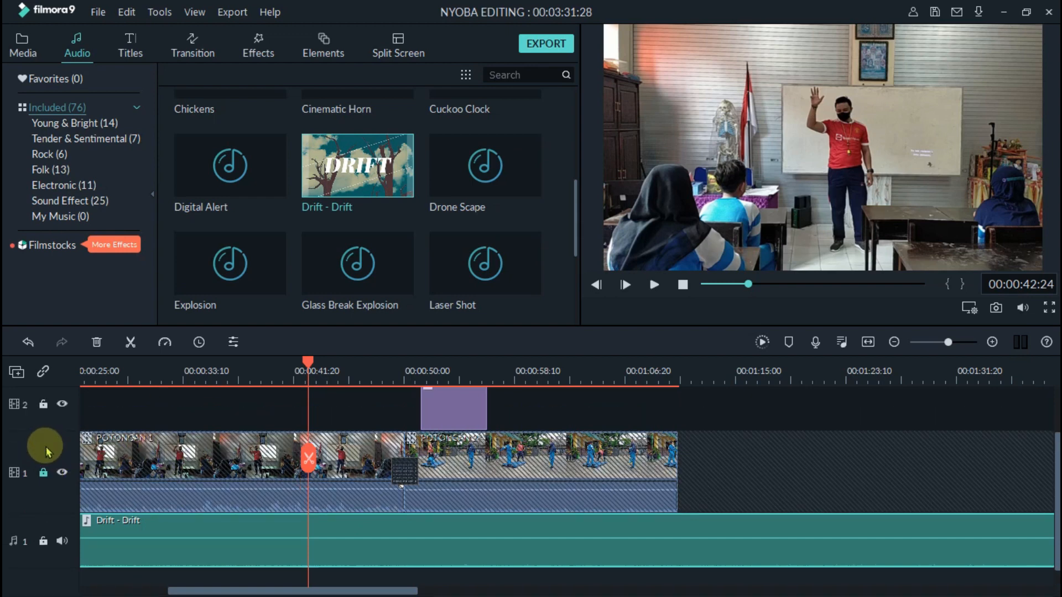
left_click(45, 404)
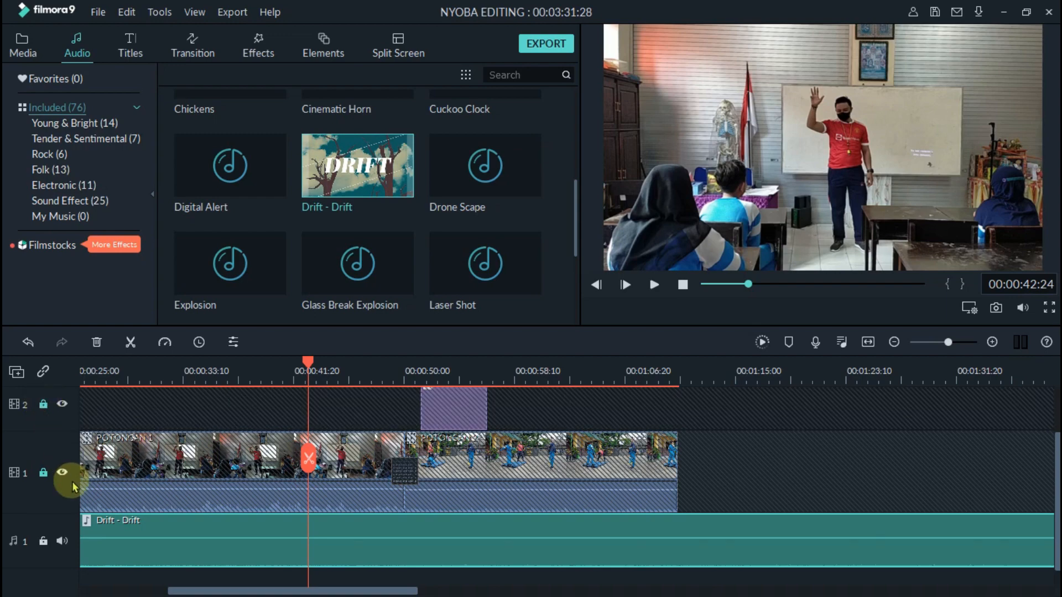
scroll(77, 486, "down", 1)
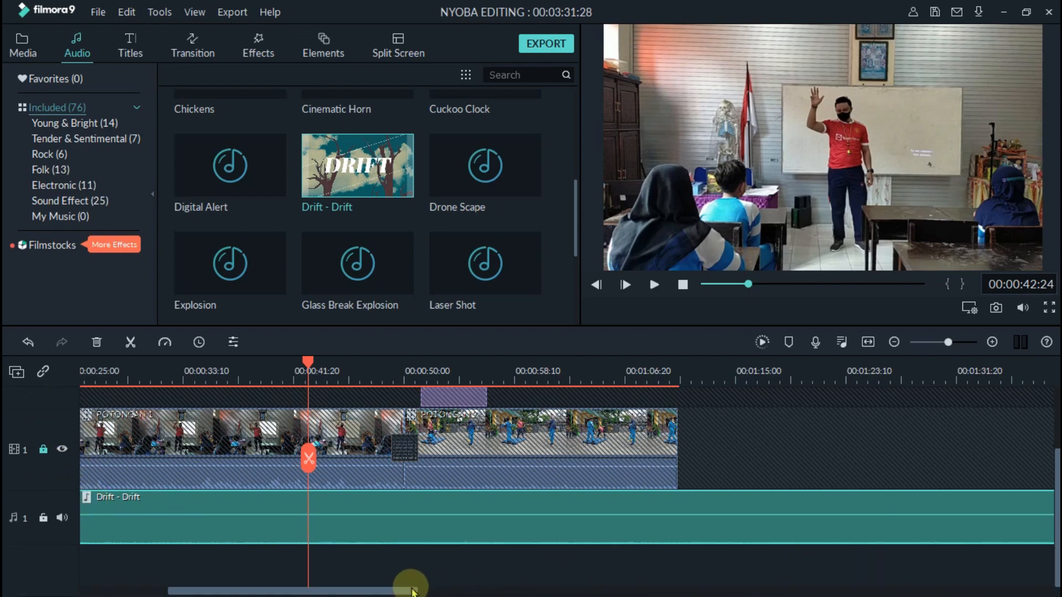
Copy the Drift - Drift clip and paste the copy directly after its end, at 00:03:31:29 on audio track 1.
left_click_drag(399, 591, 882, 591)
left_click(719, 525)
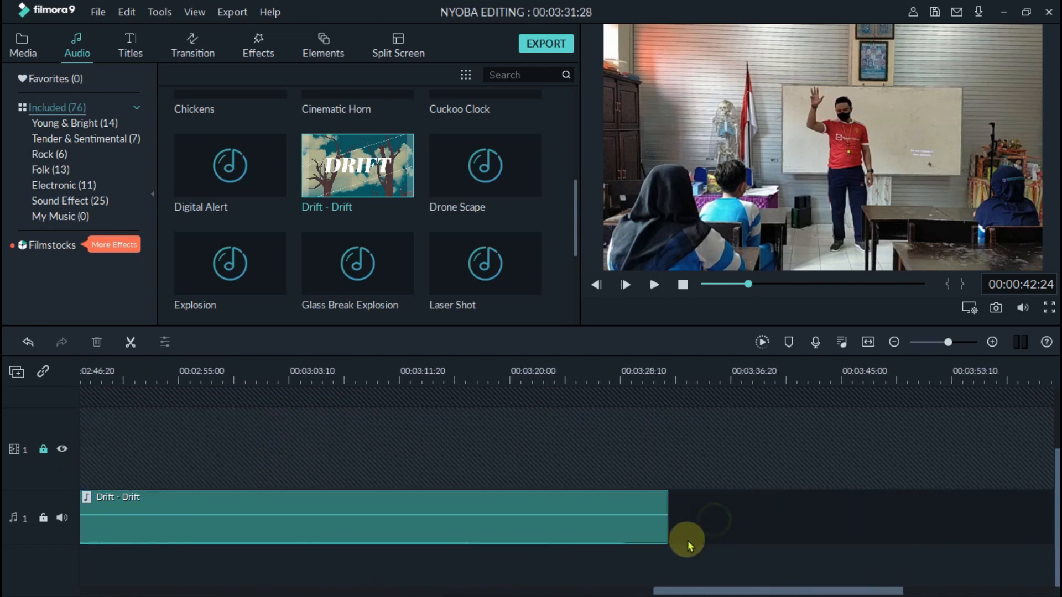
left_click(610, 530)
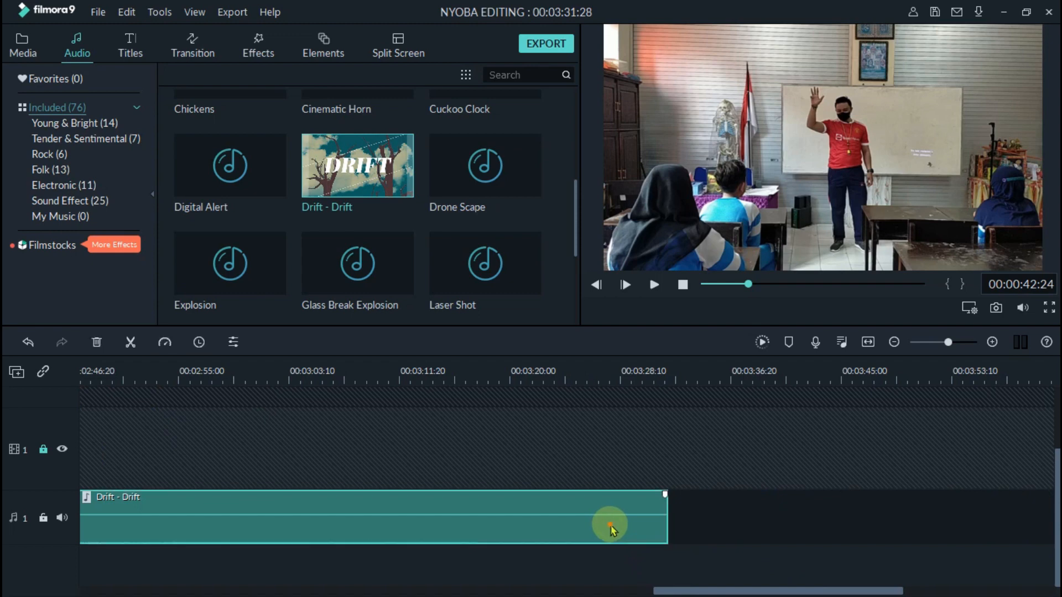
right_click(611, 530)
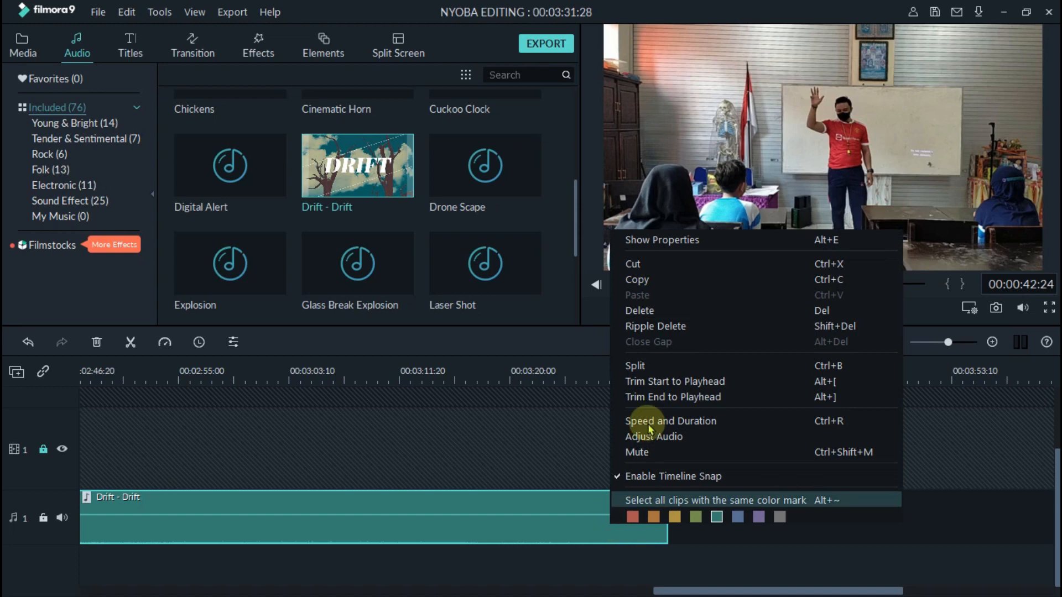
left_click(641, 280)
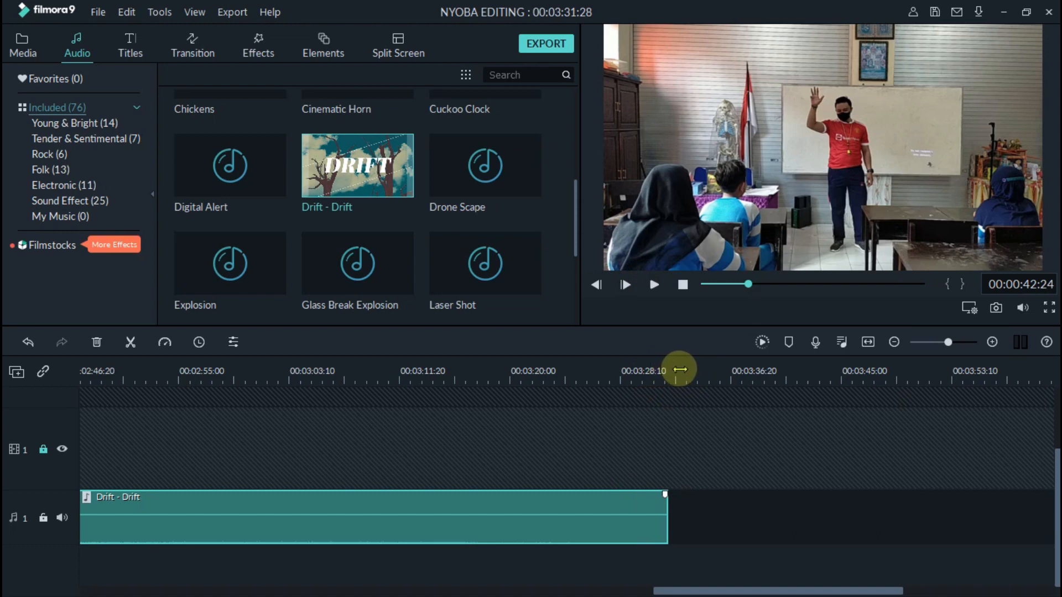
left_click(716, 367)
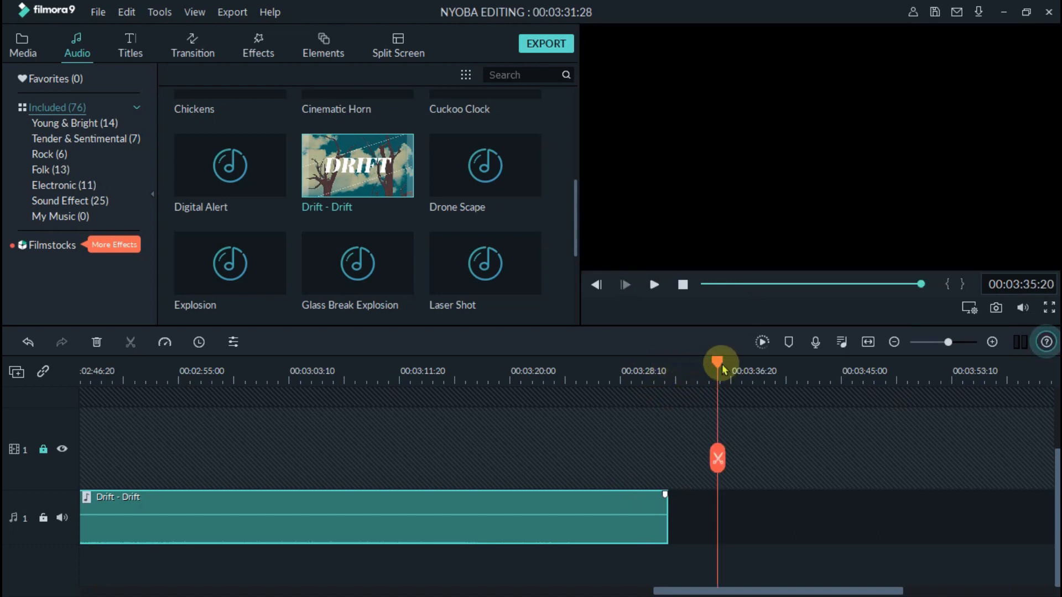
left_click_drag(716, 365, 670, 374)
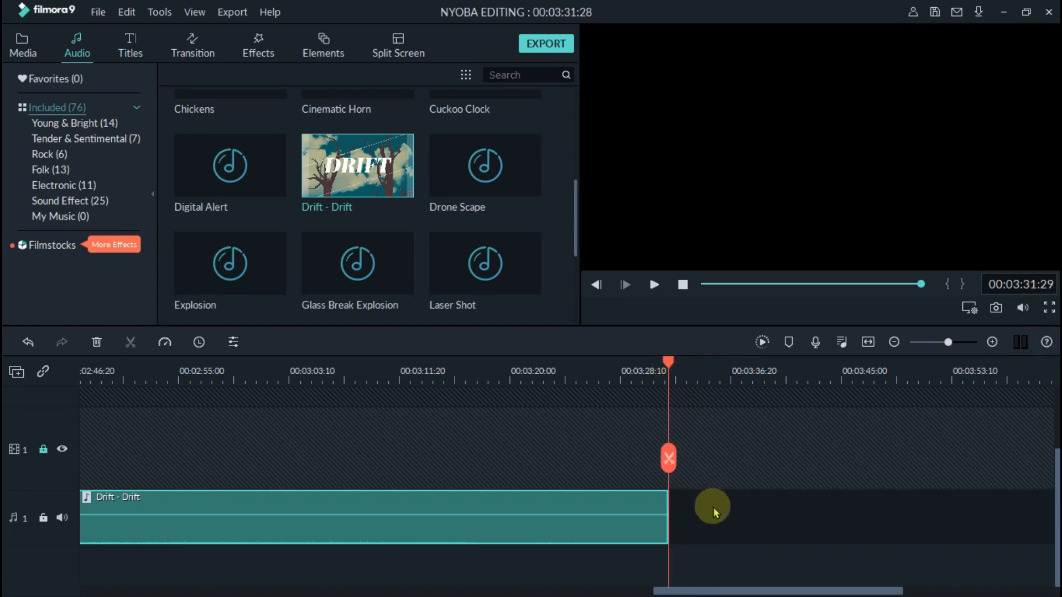
right_click(690, 508)
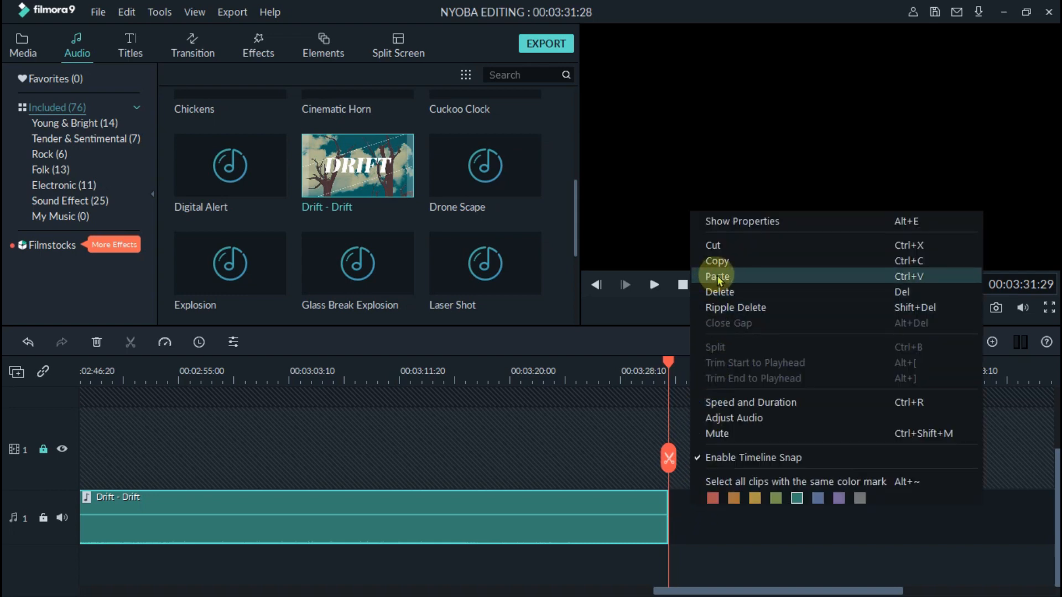
left_click(717, 276)
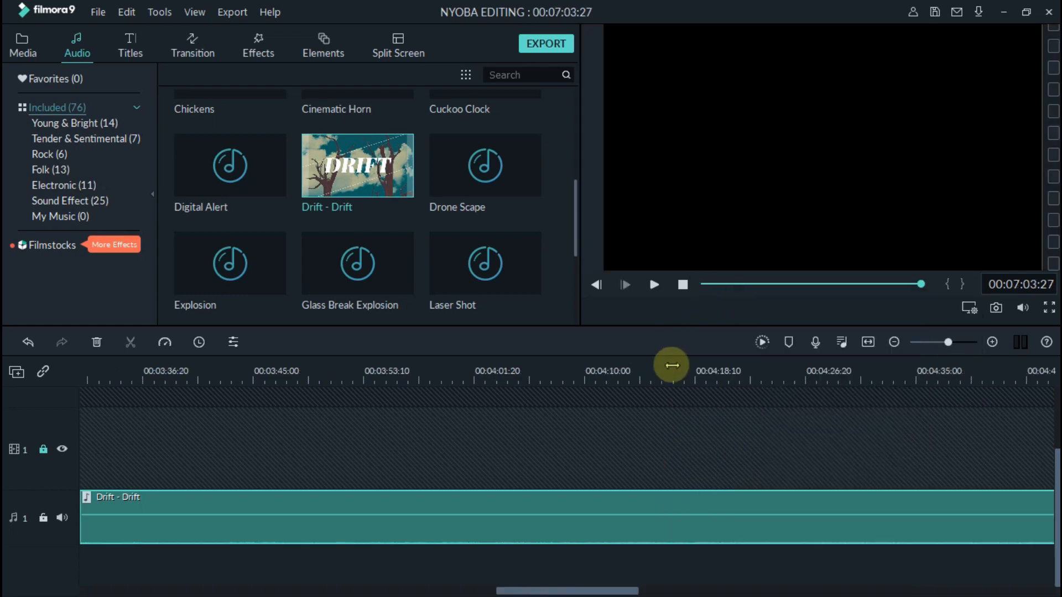
Paste another copy of Drift - Drift at 00:07:03:27, directly after the second music clip.
left_click_drag(581, 592, 899, 580)
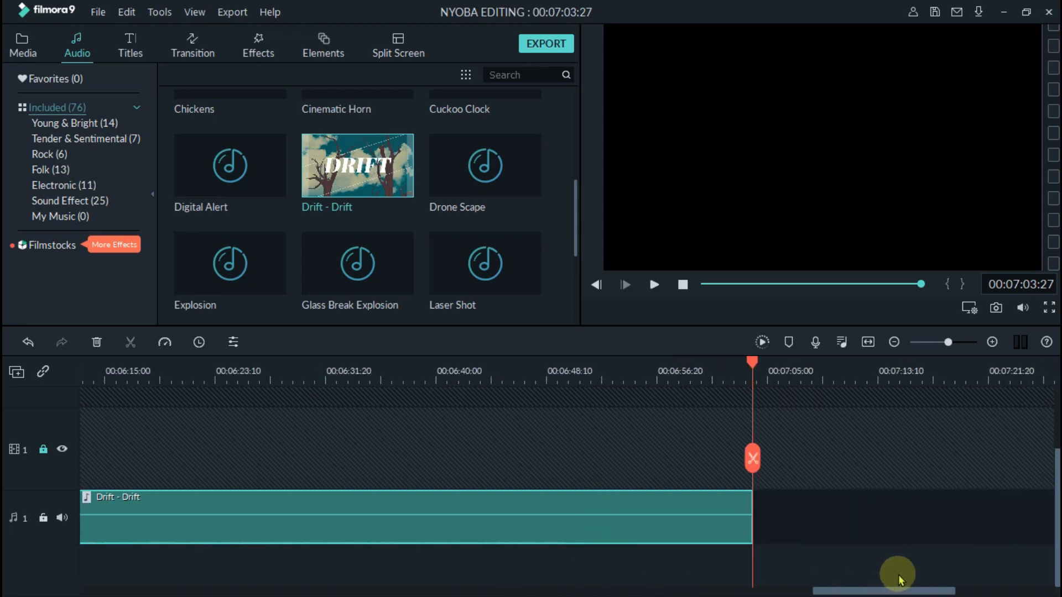
right_click(802, 508)
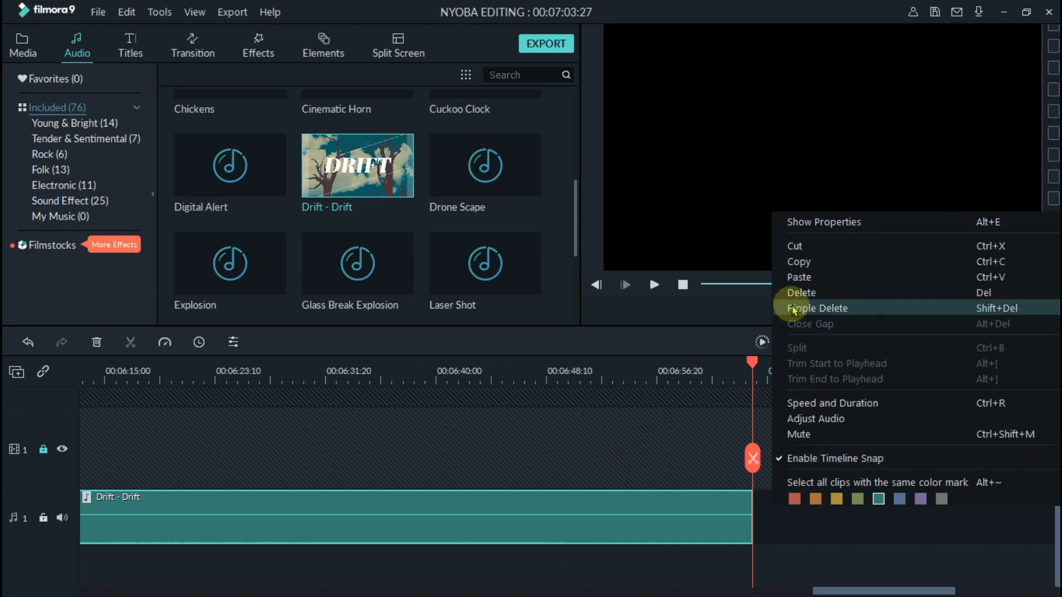
left_click(809, 282)
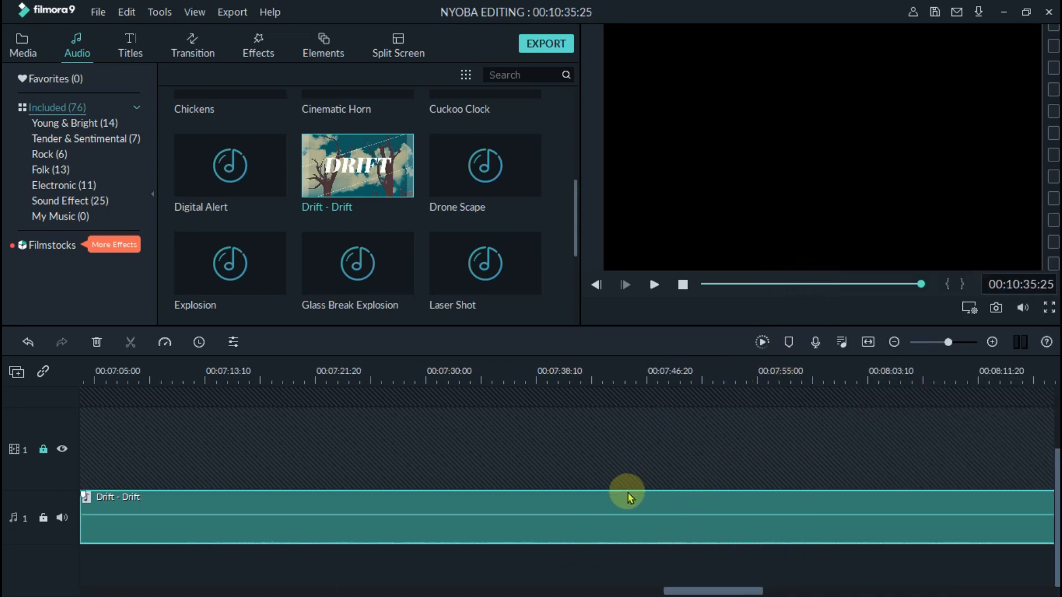
Compare the music clips with the video clips at several timeline zoom levels and view the frame at 00:00:41:10.
mouse_move(630, 517)
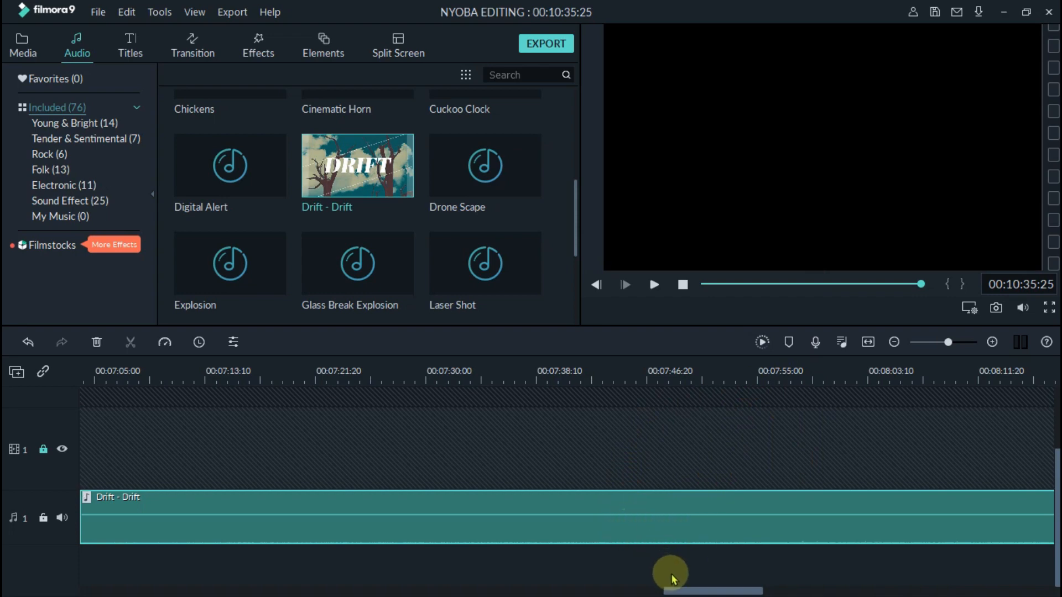
left_click_drag(679, 589, 88, 575)
mouse_move(297, 515)
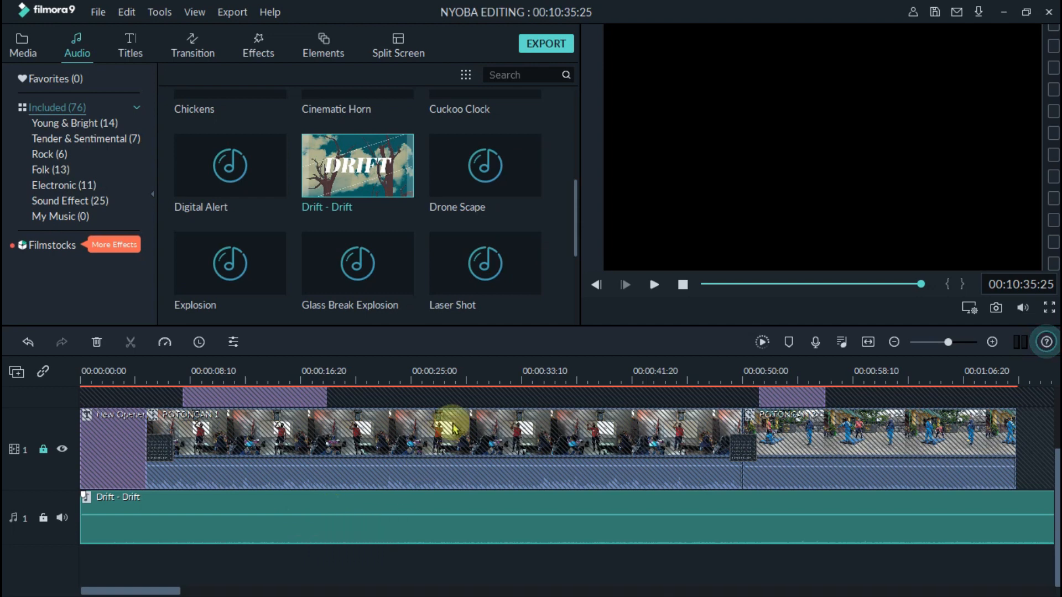
left_click(496, 372)
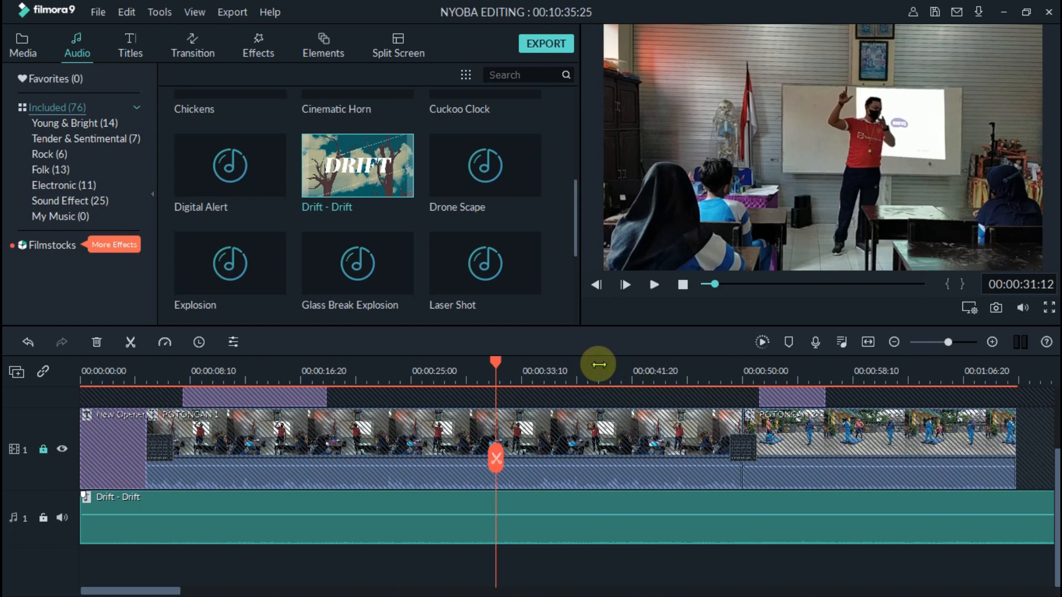
left_click_drag(598, 365, 130, 376)
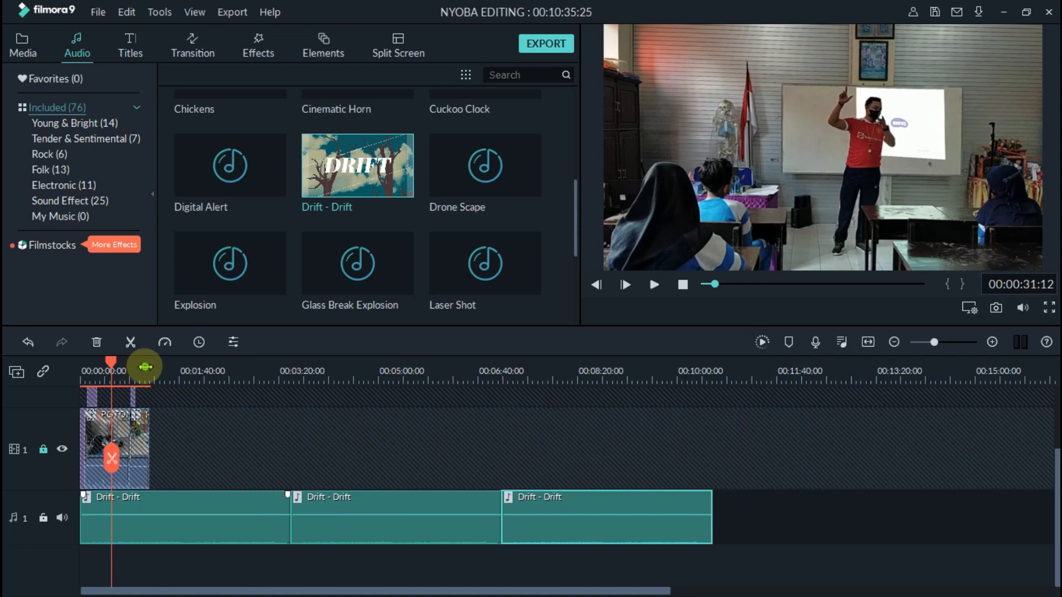
left_click_drag(145, 366, 700, 384)
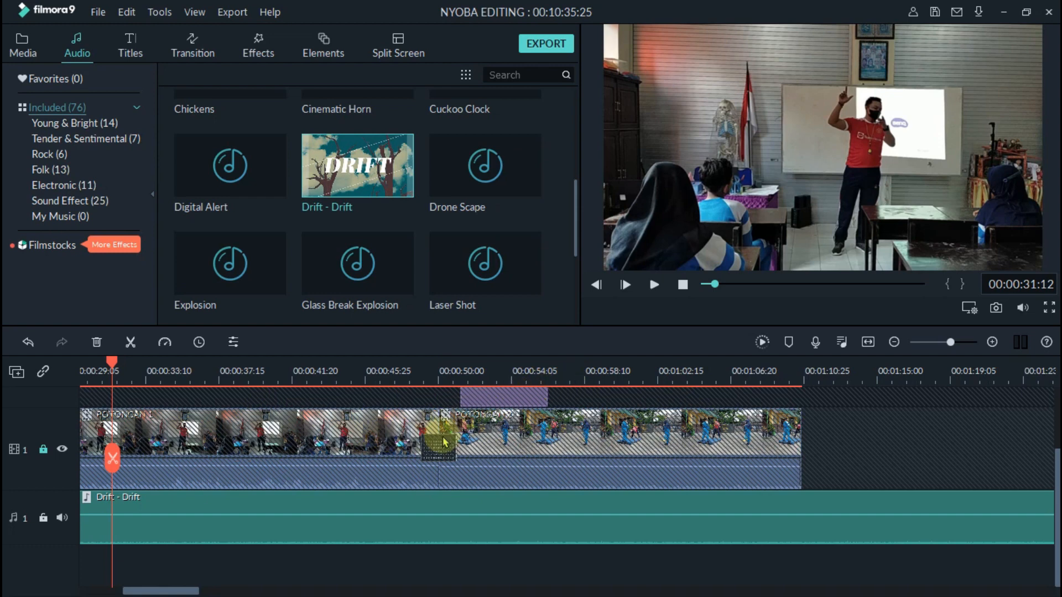
scroll(448, 442, "up", 2)
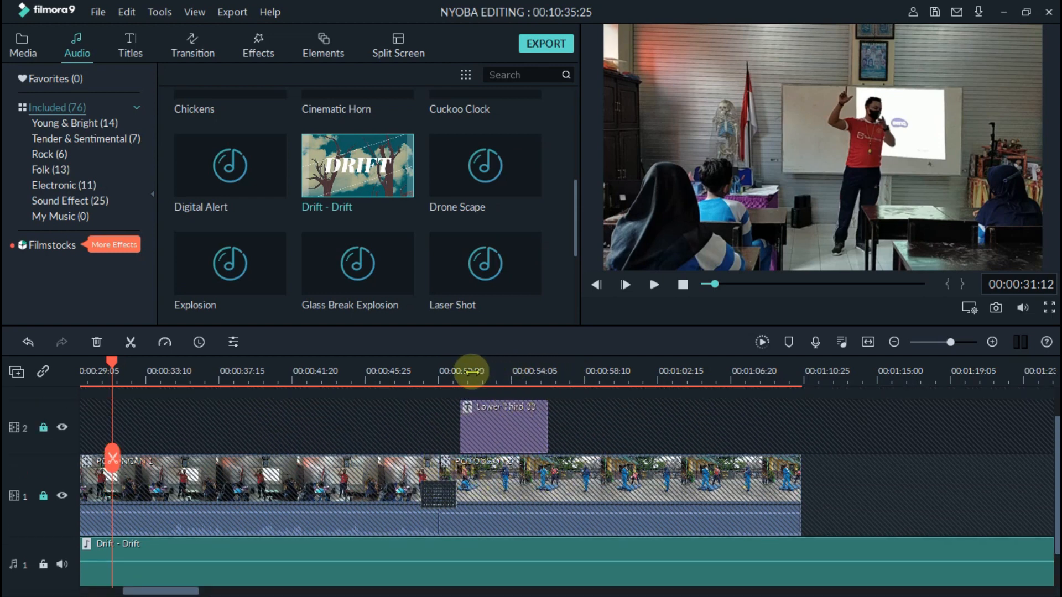
left_click_drag(474, 372, 751, 371)
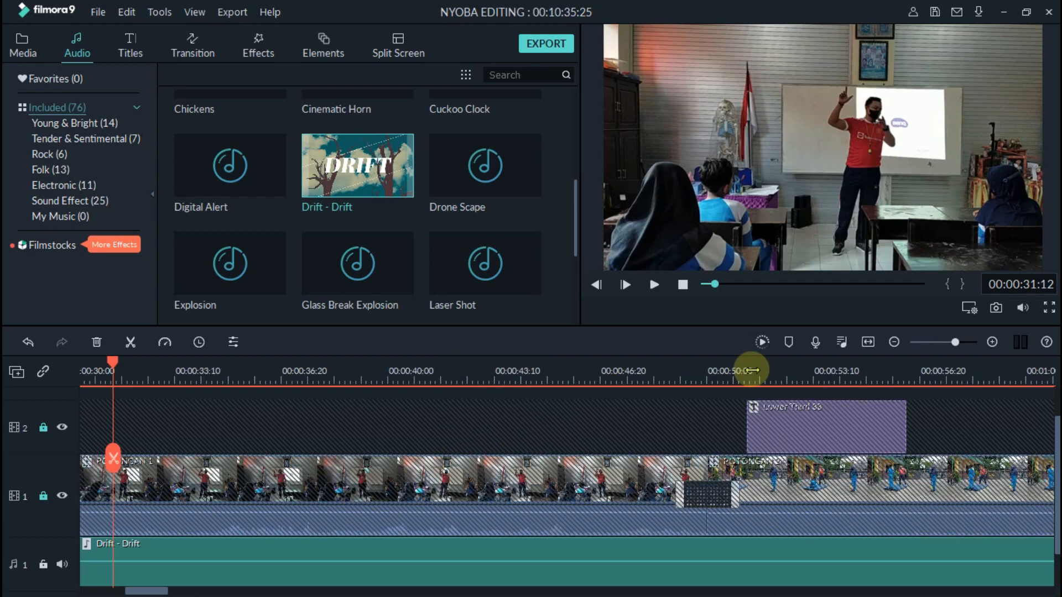
left_click_drag(711, 372, 874, 378)
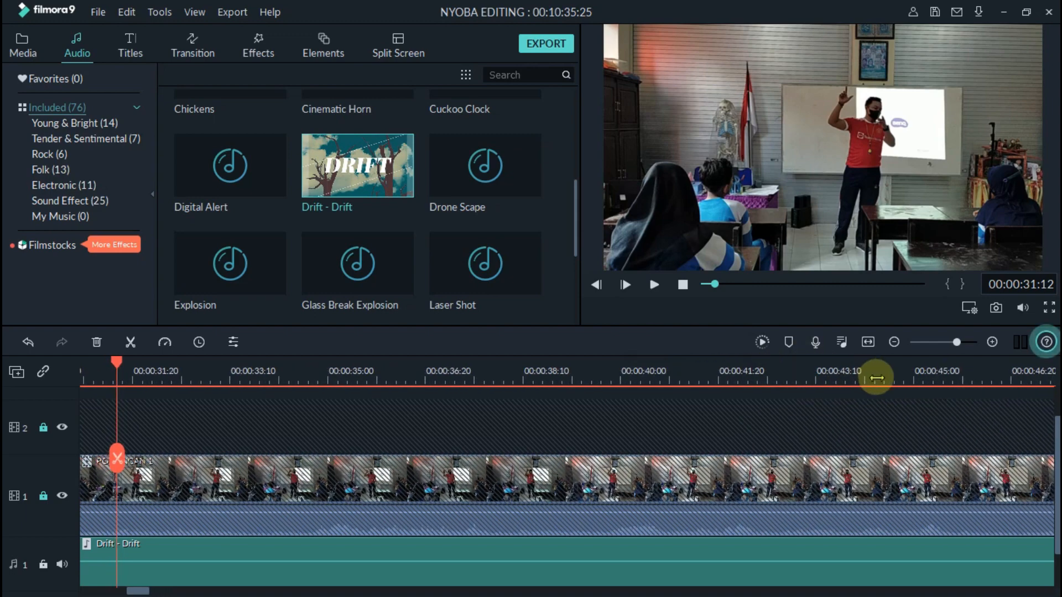
left_click(699, 365)
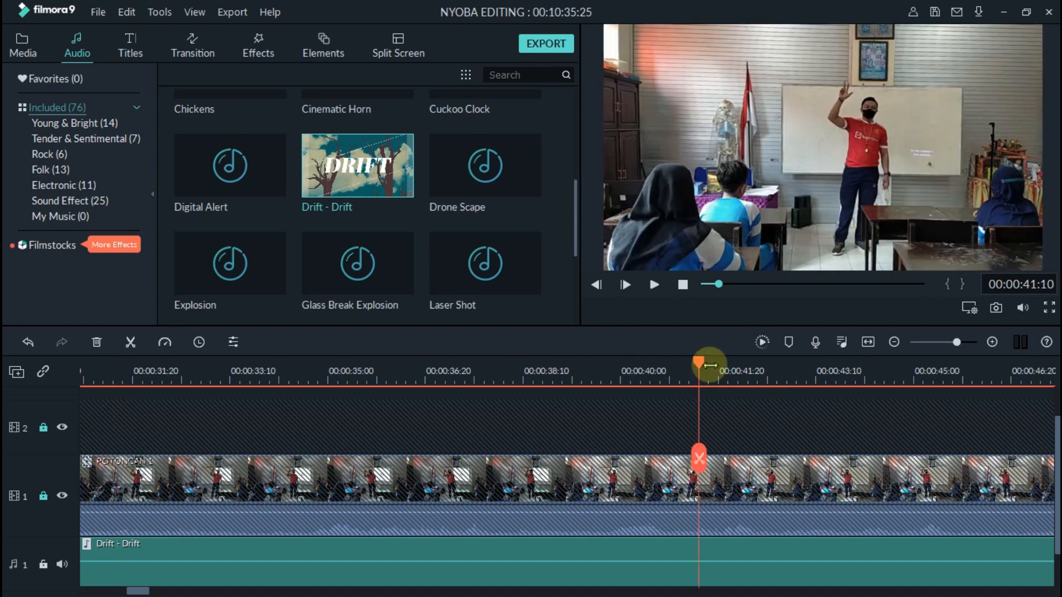
Inspect the frames around 00:00:41:07 at closer timeline zoom levels and browse the rest of the included music.
left_click(706, 365)
left_click_drag(708, 365, 709, 366)
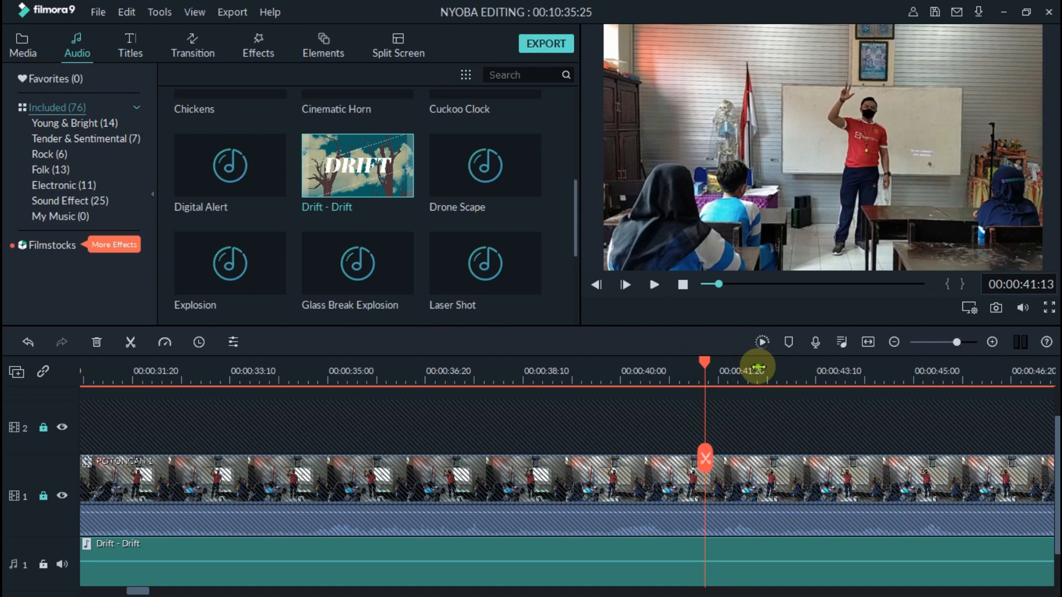
scroll(757, 368, "up", 3)
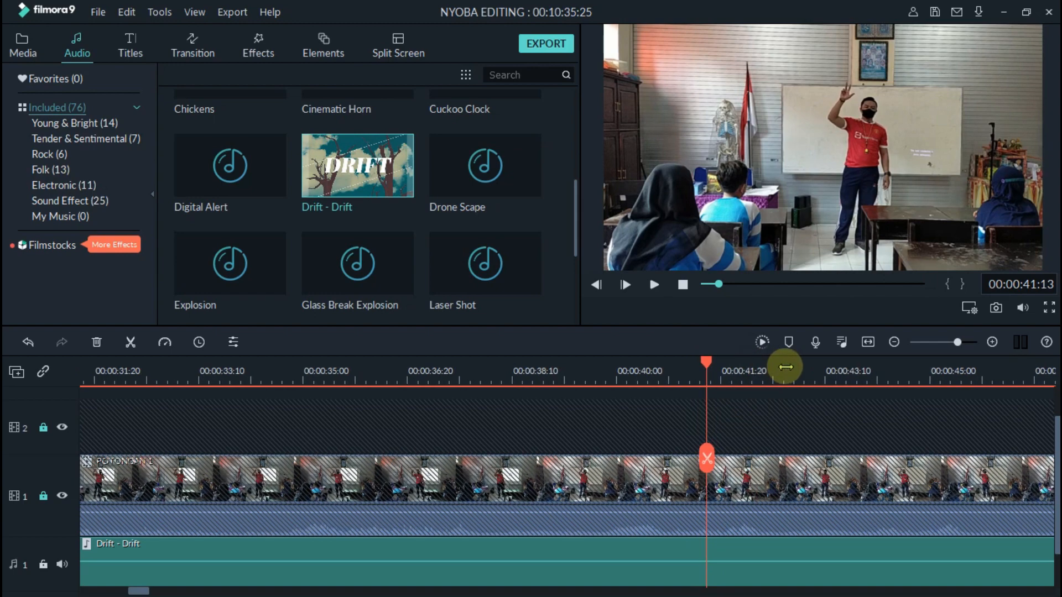
scroll(869, 369, "up", 2)
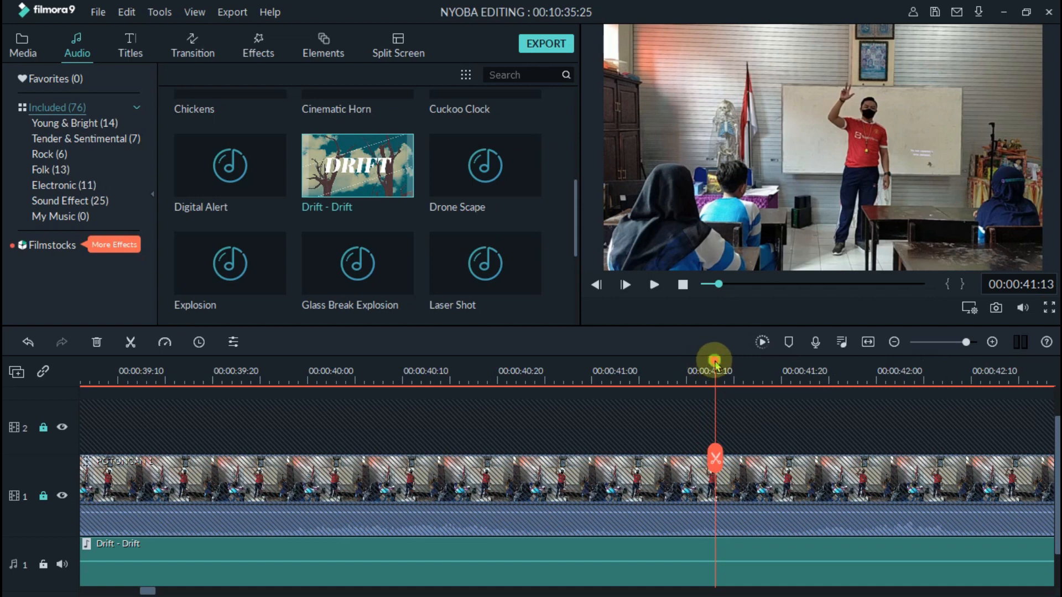
left_click_drag(716, 365, 669, 367)
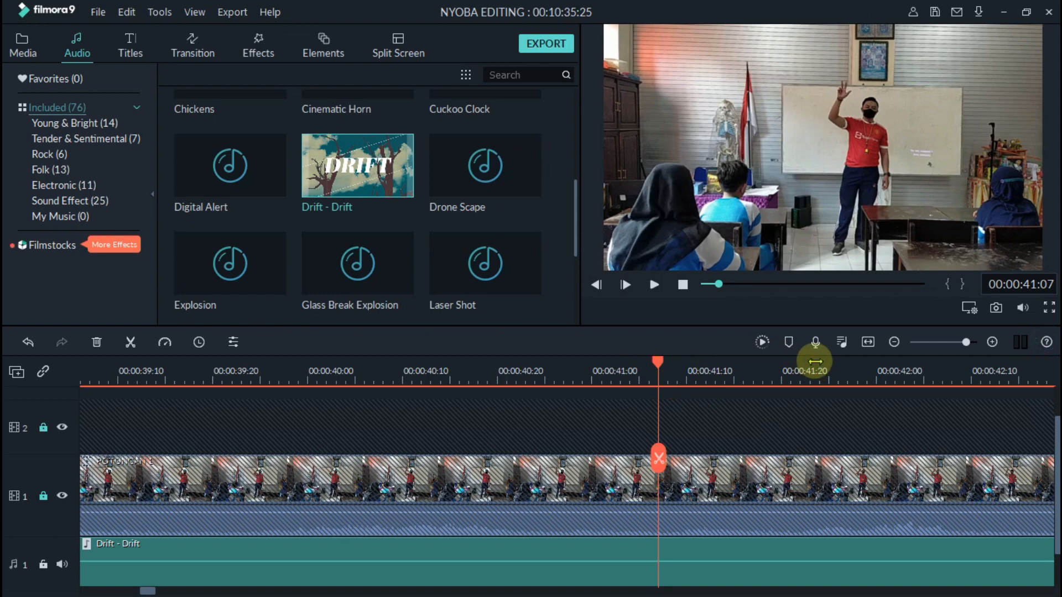
left_click_drag(815, 362, 605, 363)
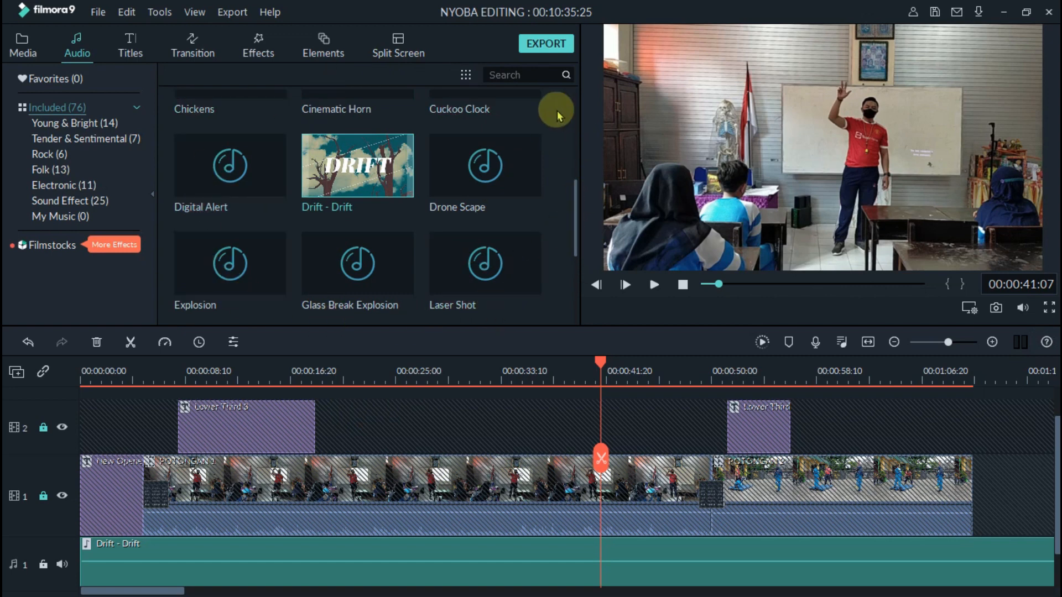
mouse_move(228, 190)
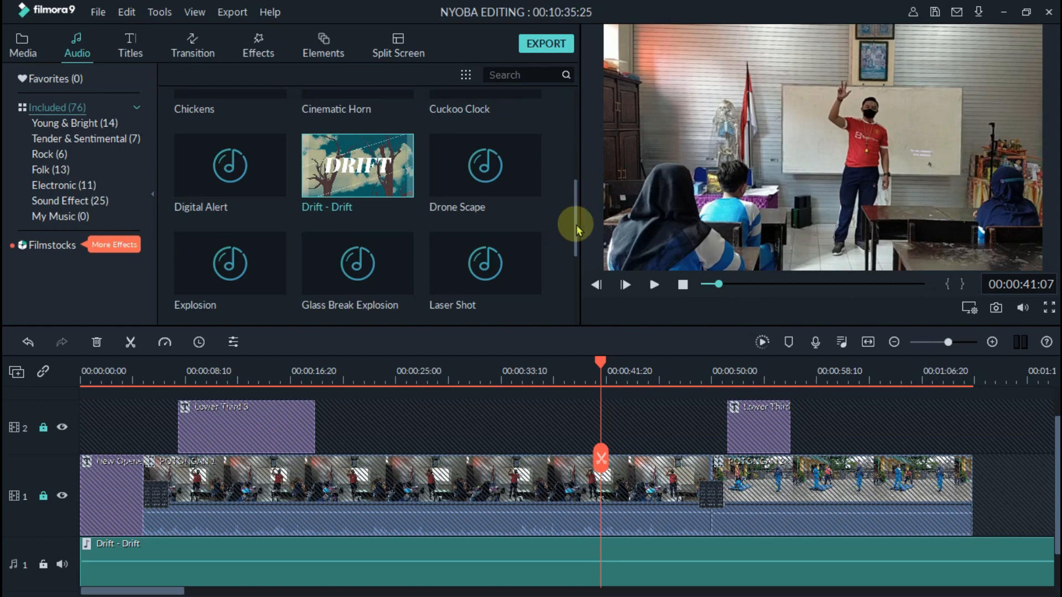
left_click_drag(575, 225, 576, 279)
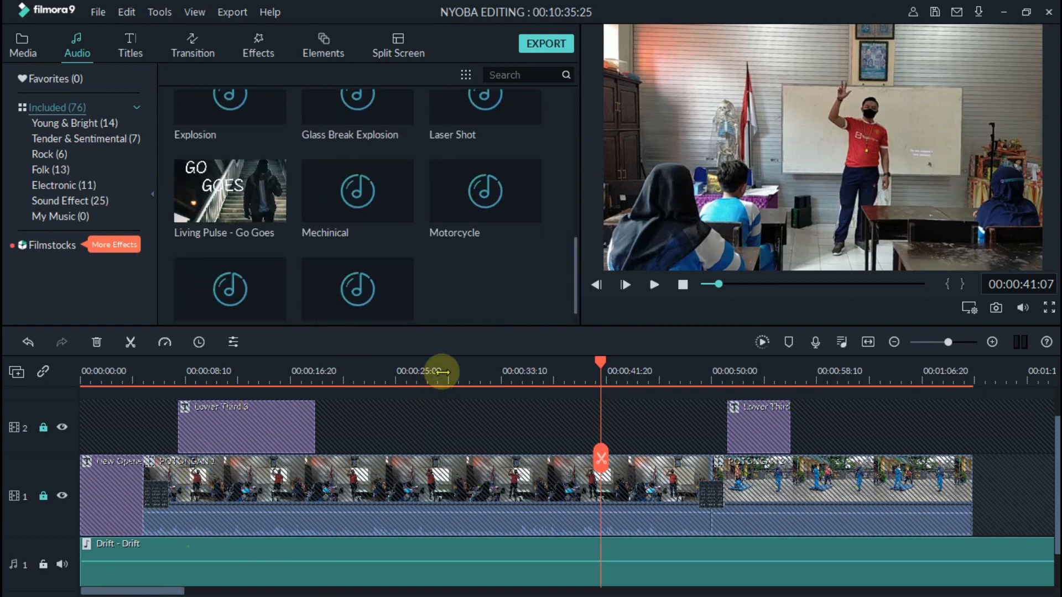
Delete all three Drift - Drift music clips from audio track 1.
left_click_drag(442, 372, 19, 349)
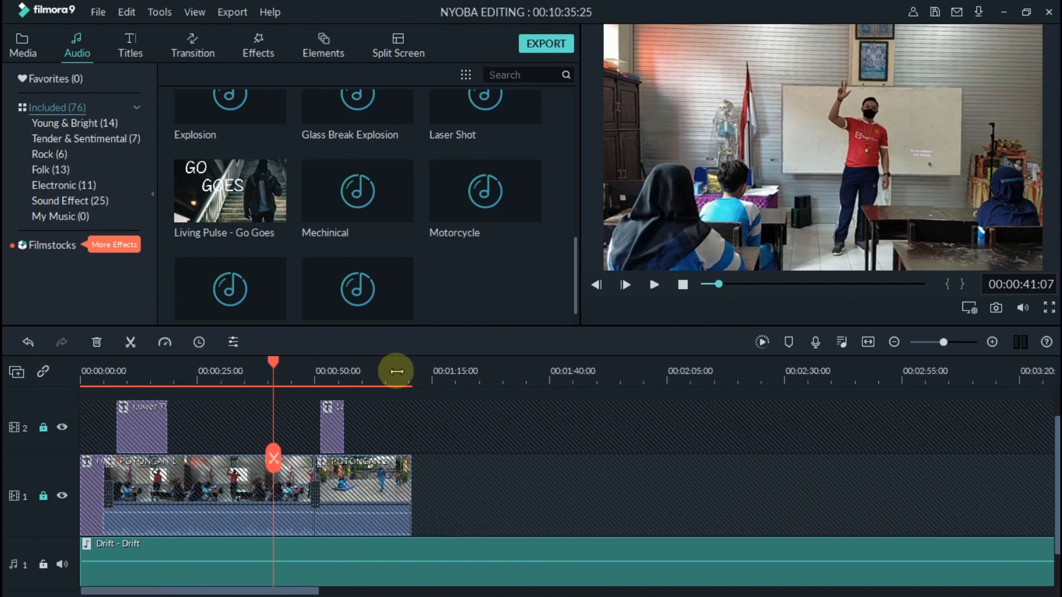
left_click_drag(393, 370, 273, 371)
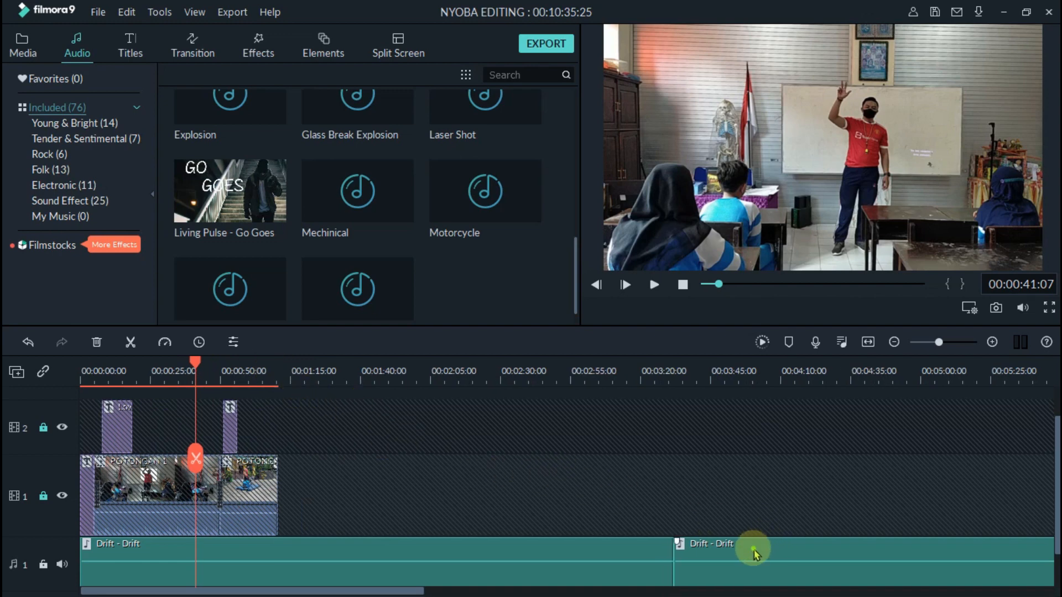
scroll(754, 552, "down", 1)
right_click(768, 532)
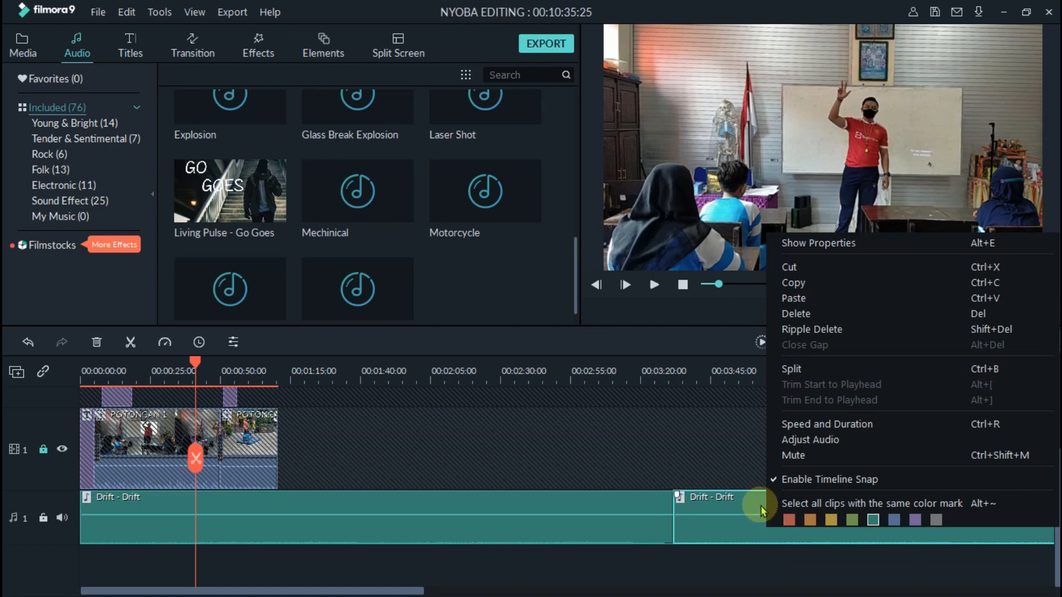
left_click(801, 314)
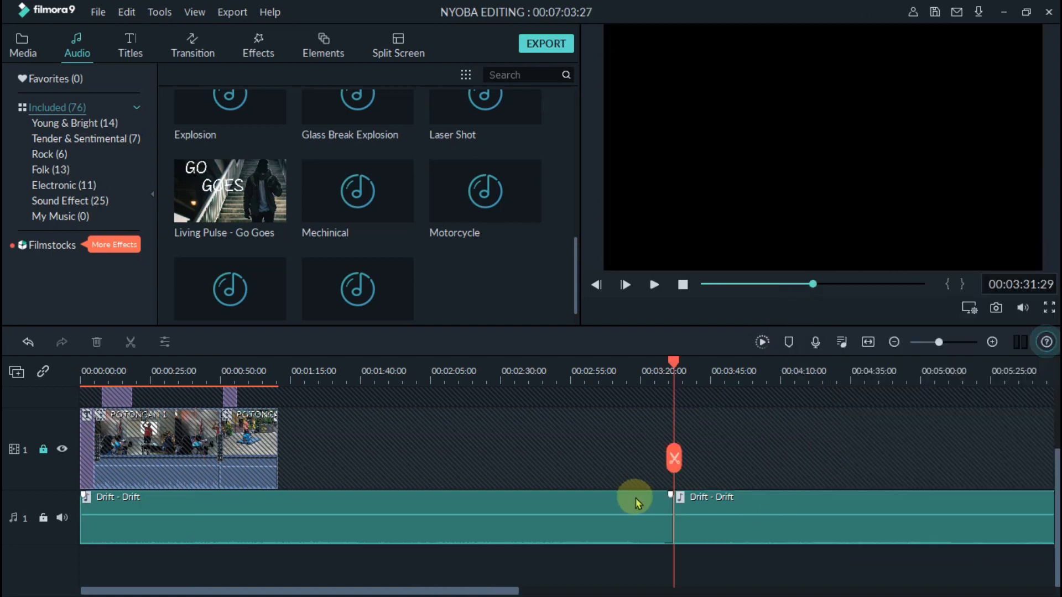
right_click(727, 528)
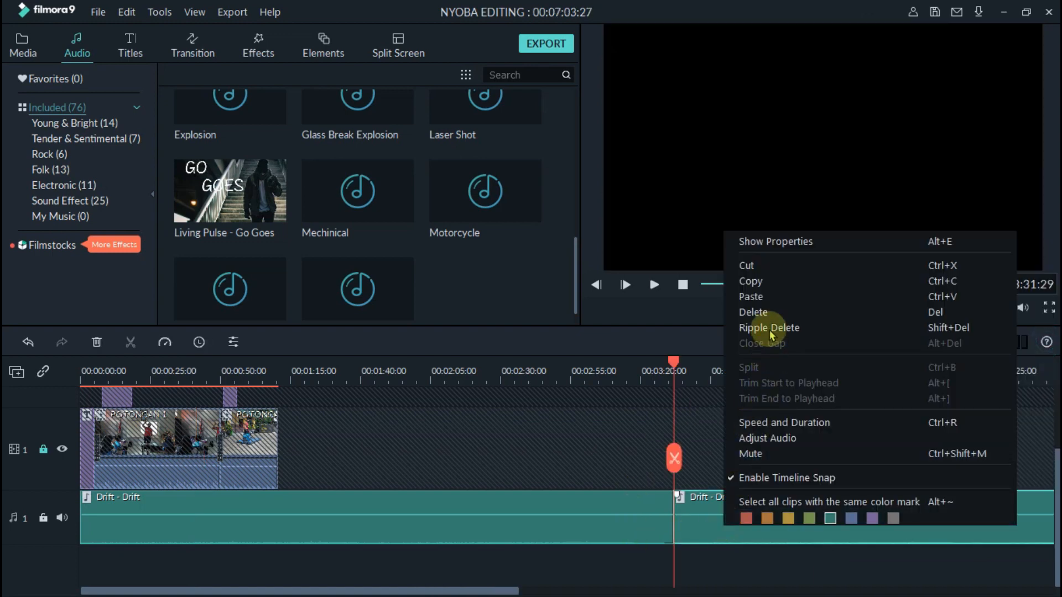
left_click(765, 310)
right_click(521, 528)
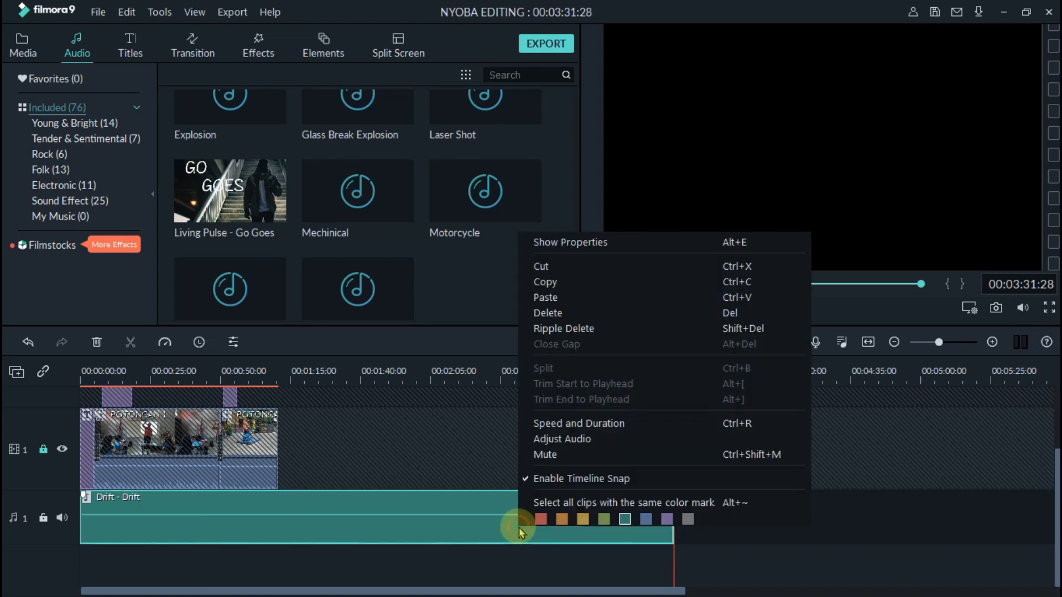
left_click(562, 310)
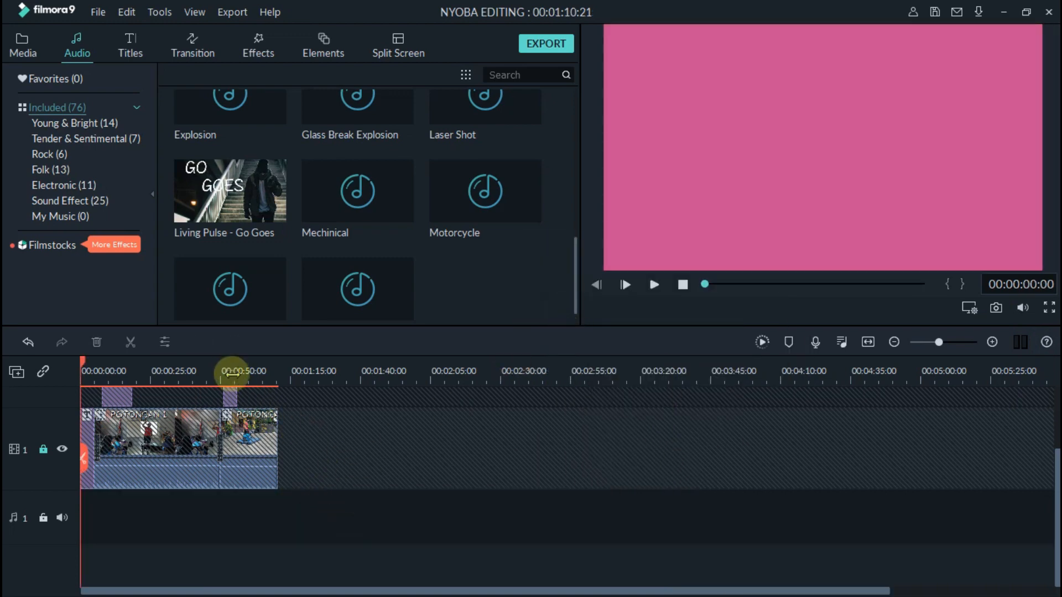
Import the "NO COPYRIGHT Best Slow and Calm no copyright music ever bobncs" file from YOUTUBER > BACKSOUND MUSIC > SLOW BACKSOUND NO COPYRIGHT into the project media.
left_click_drag(237, 375, 481, 372)
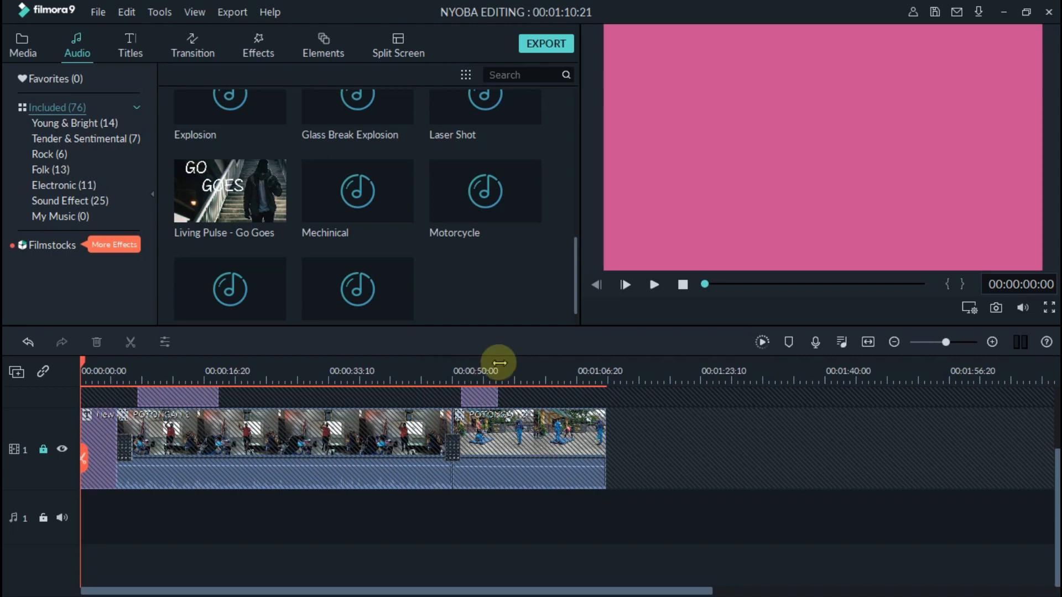
left_click(474, 231)
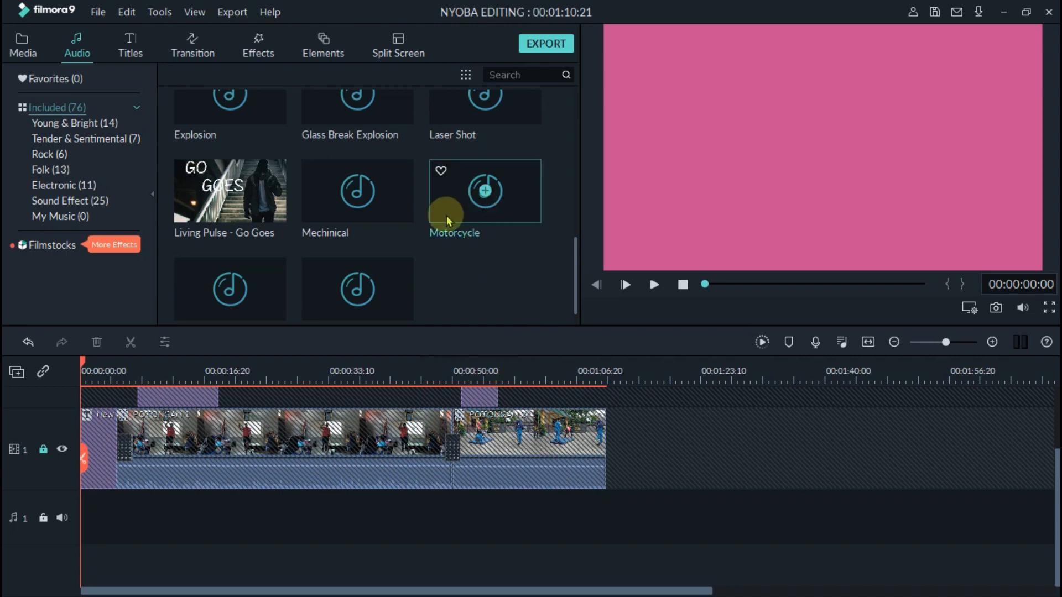
left_click(24, 47)
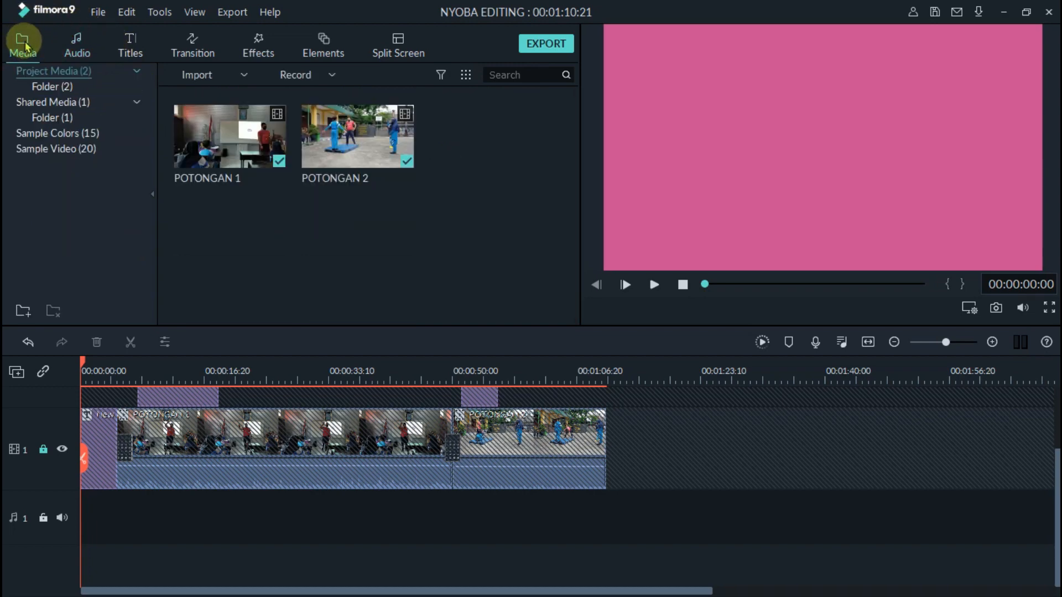
left_click(243, 75)
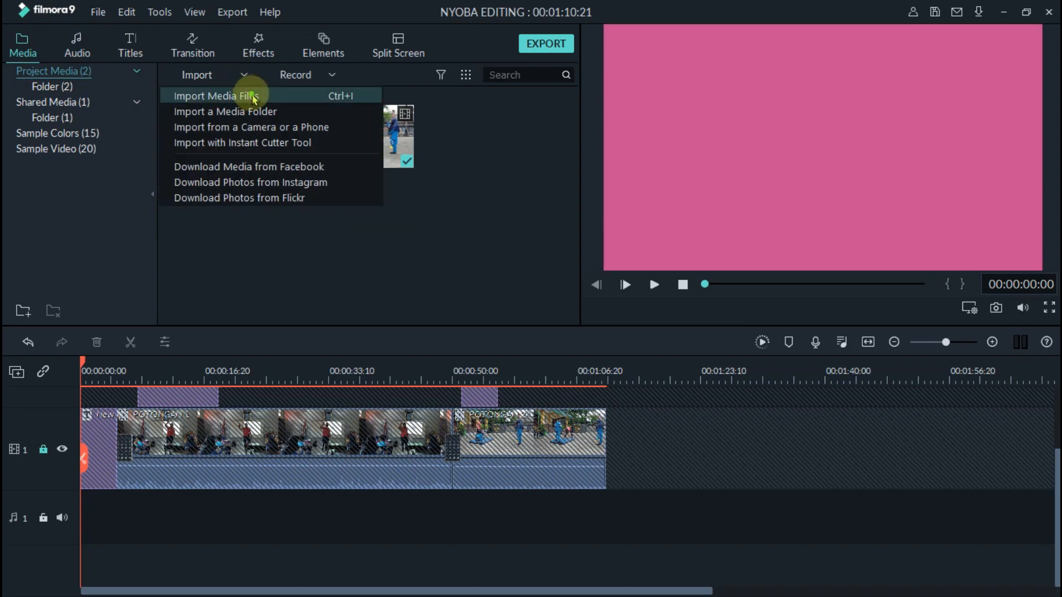
left_click(254, 96)
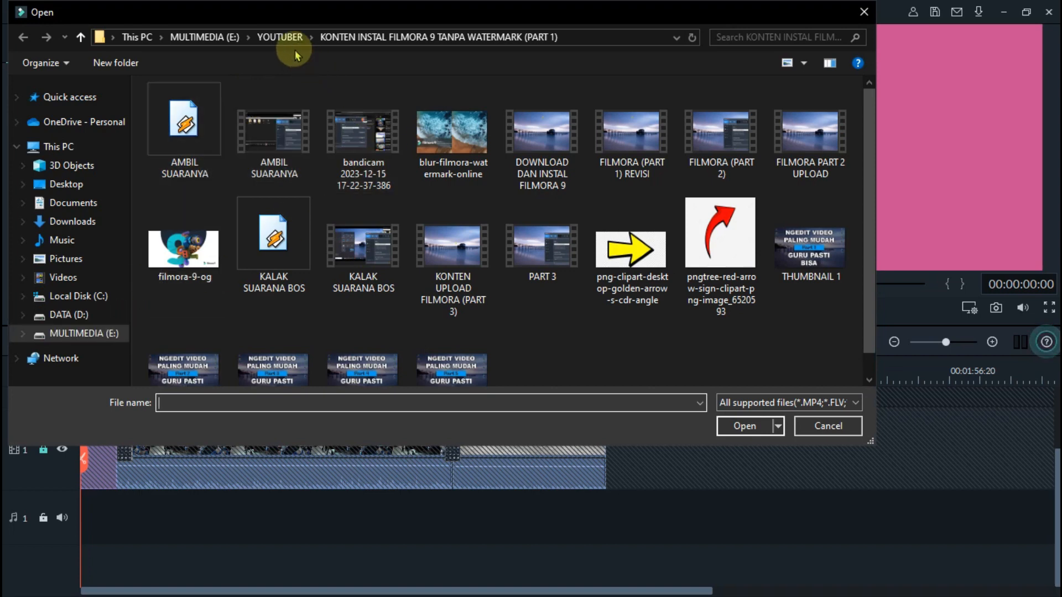
left_click(281, 37)
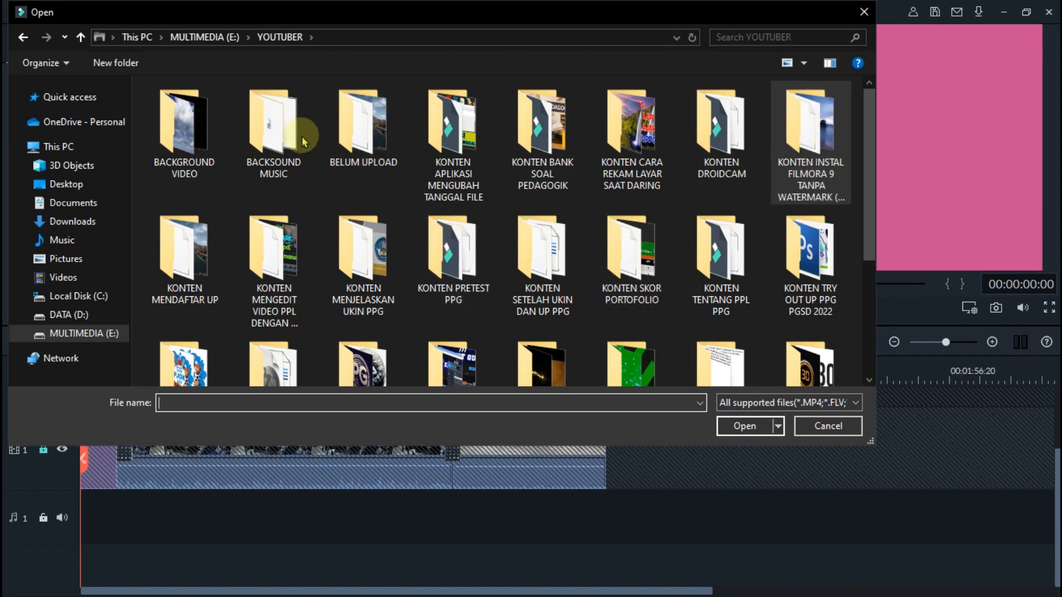
double_click(278, 122)
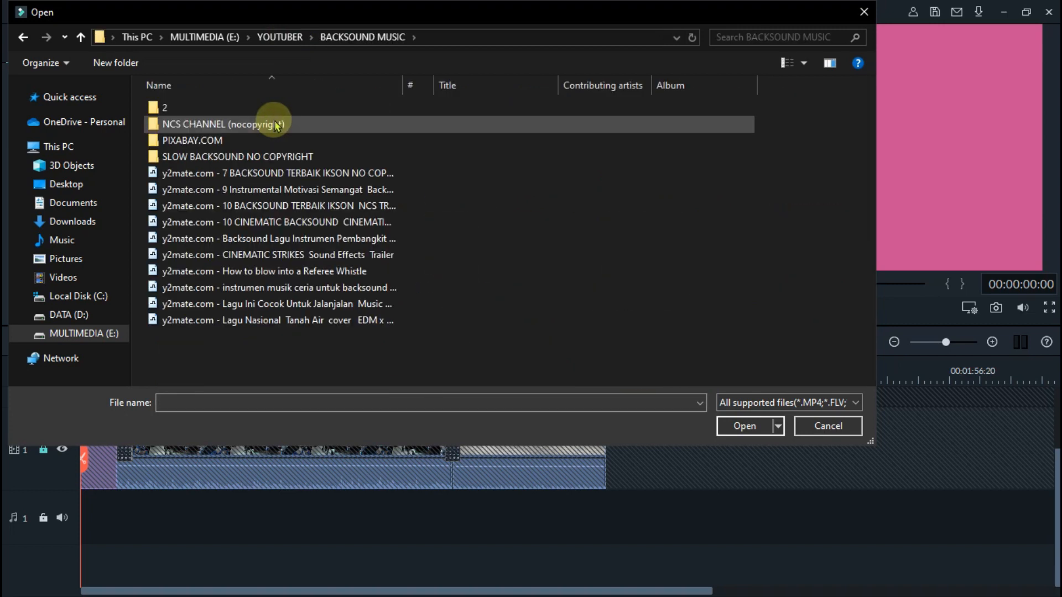
double_click(220, 158)
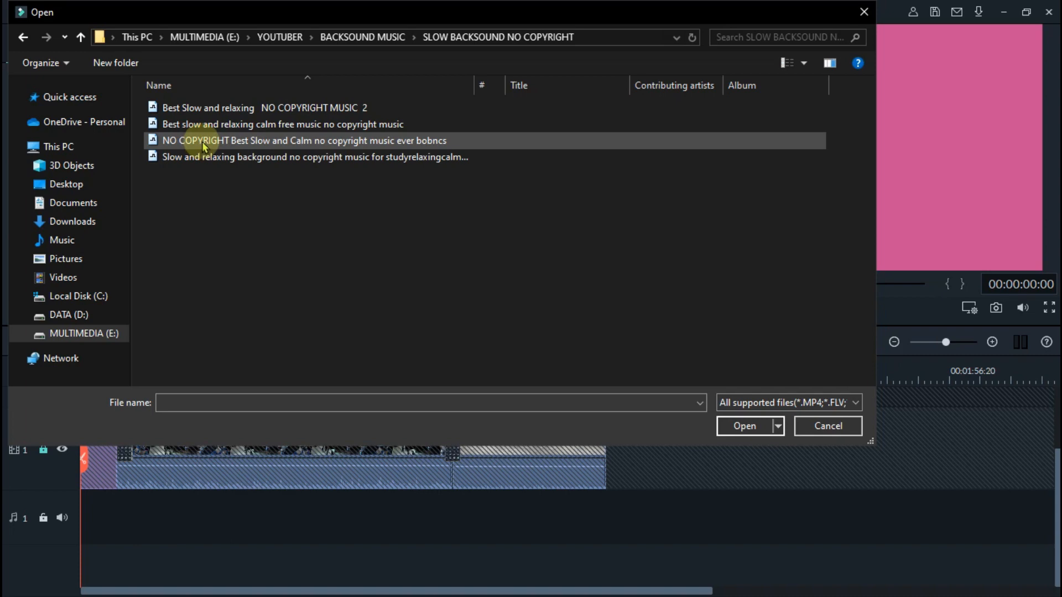
double_click(205, 145)
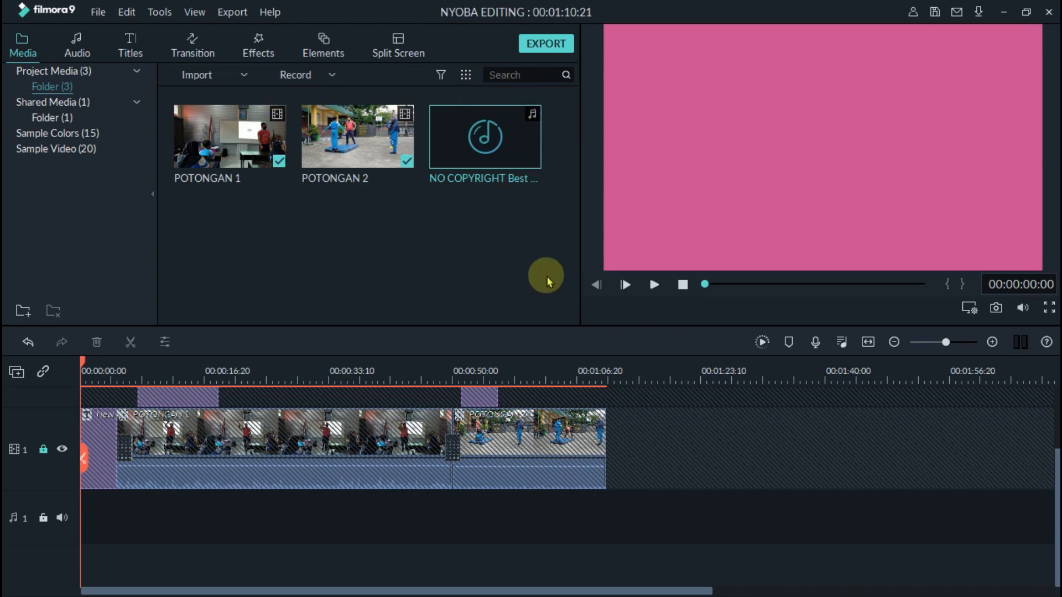
Place the imported NO COPYRIGHT music at the start of audio track 1 and preview the project up to 00:00:13:24.
left_click_drag(513, 160, 91, 513)
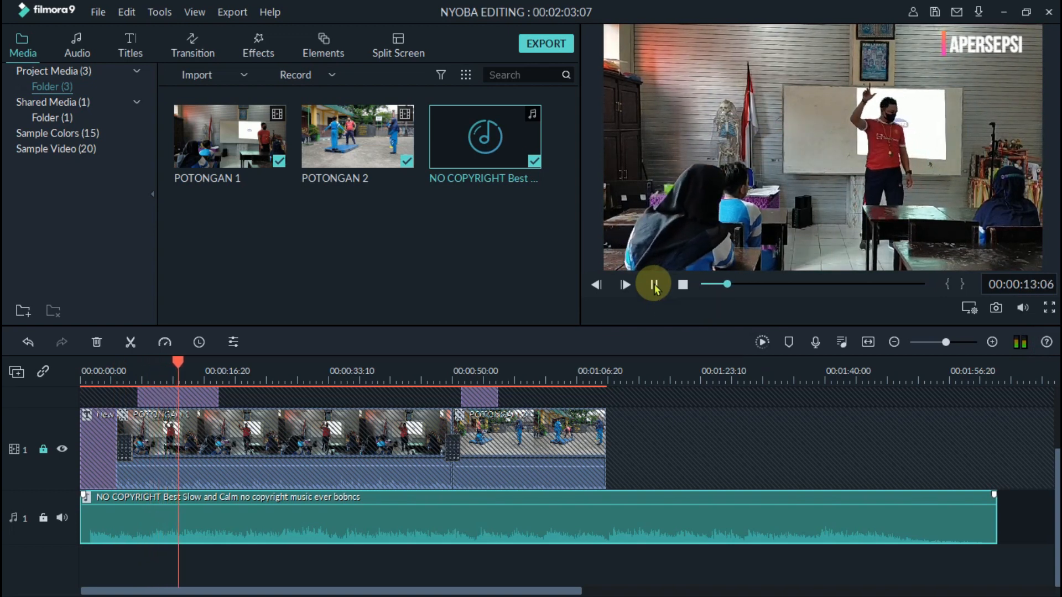
left_click(654, 284)
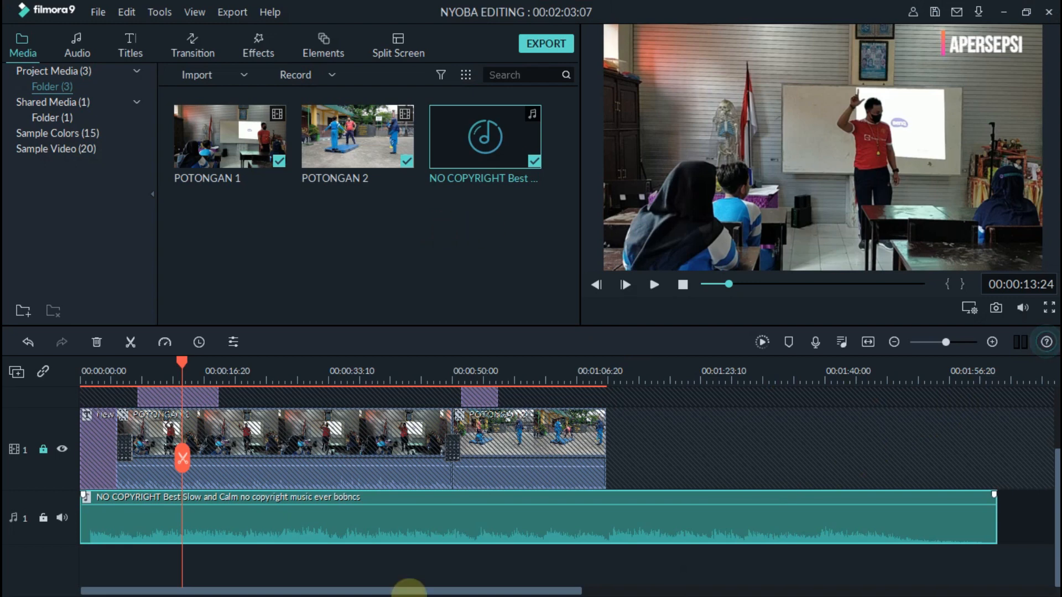
Switch to YouTube in Chrome and search for "backsound slow".
key("super")
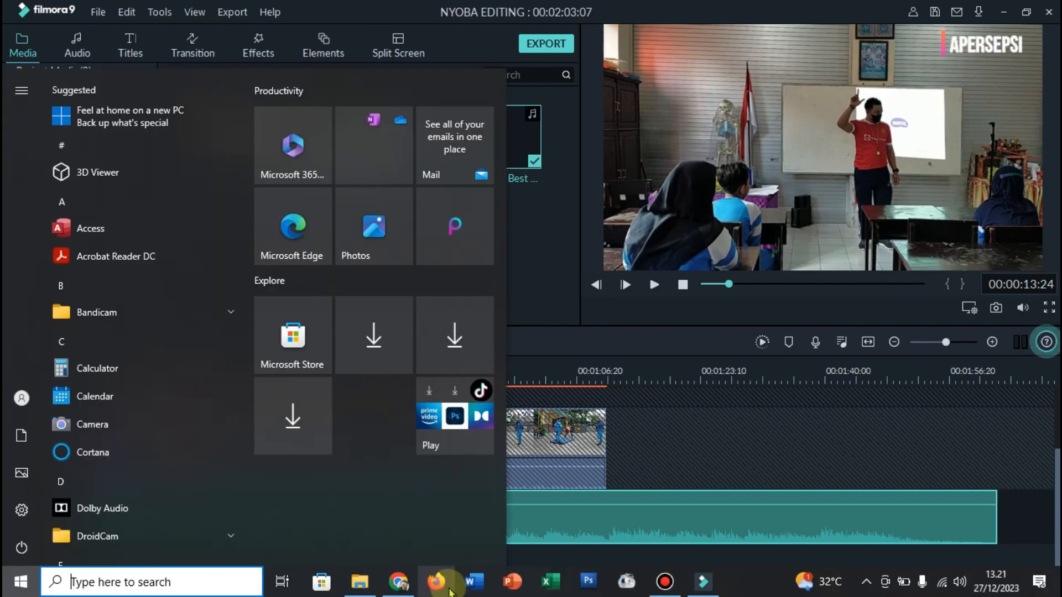
left_click(398, 581)
left_click(533, 380)
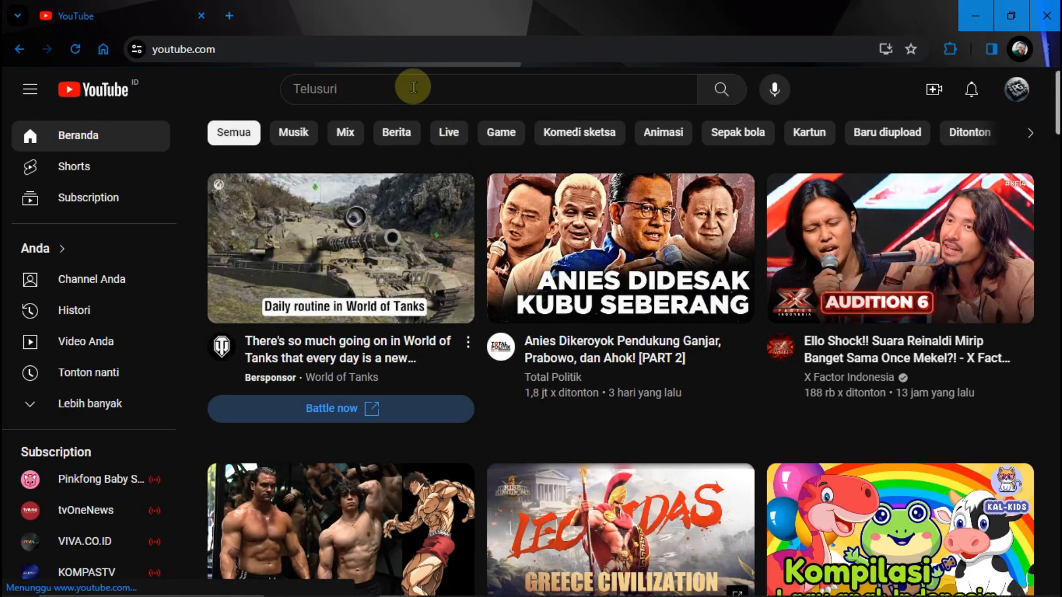
left_click(413, 87)
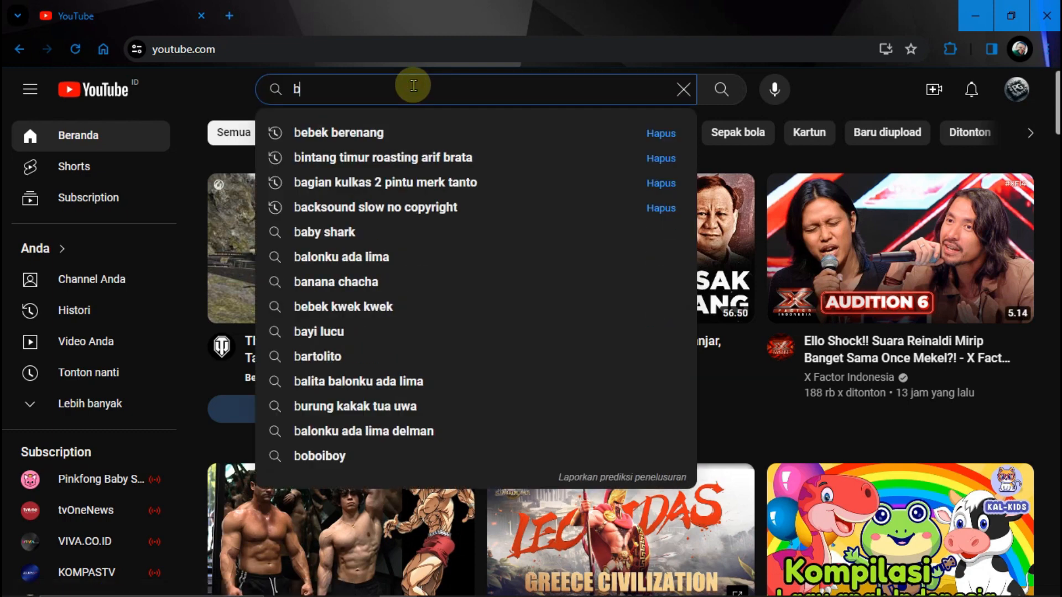
type("backsoud")
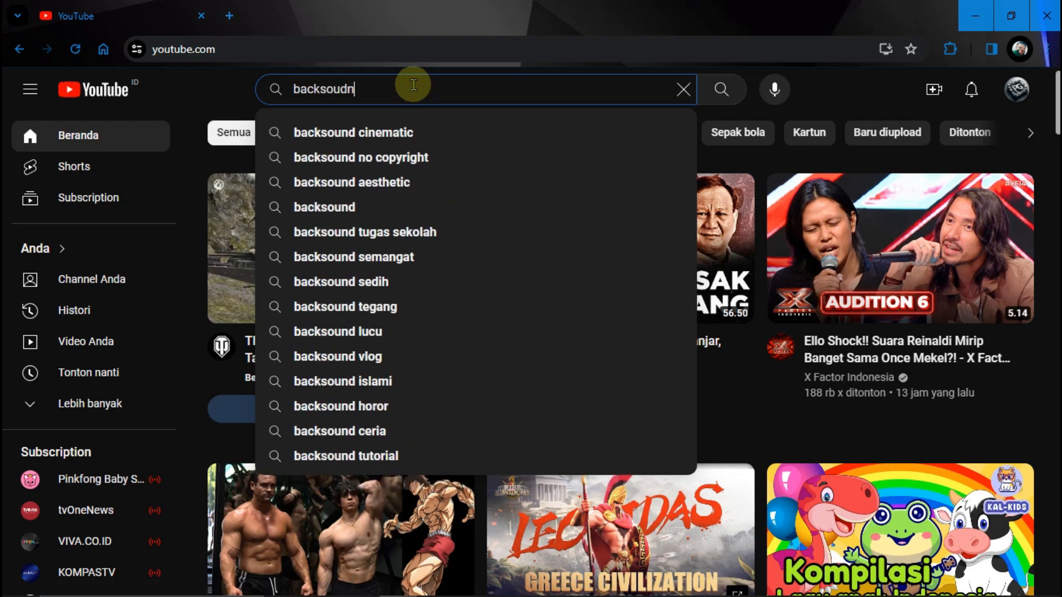
key("BackSpace")
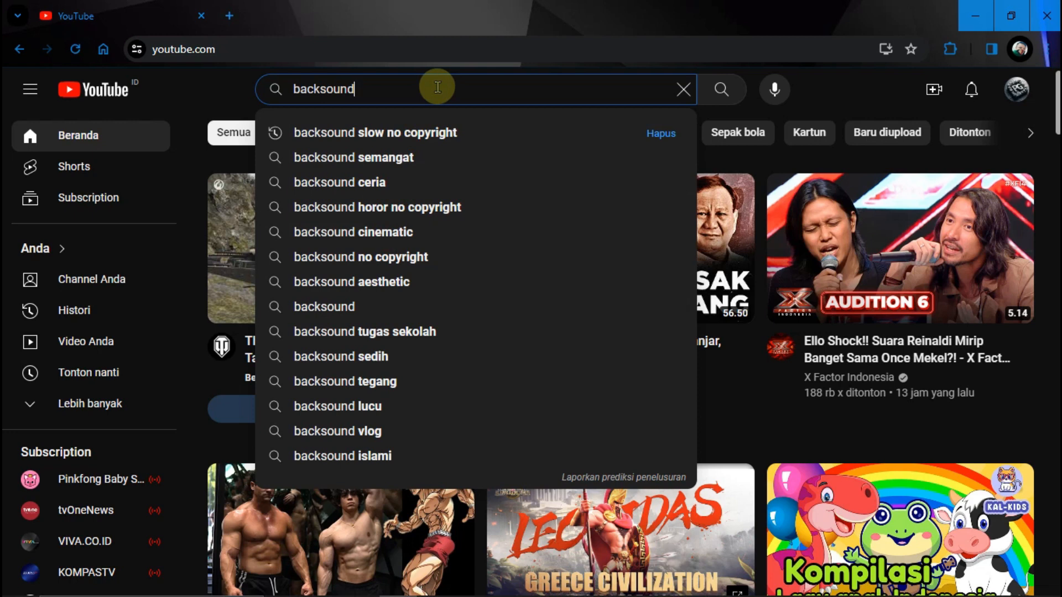
type("slow")
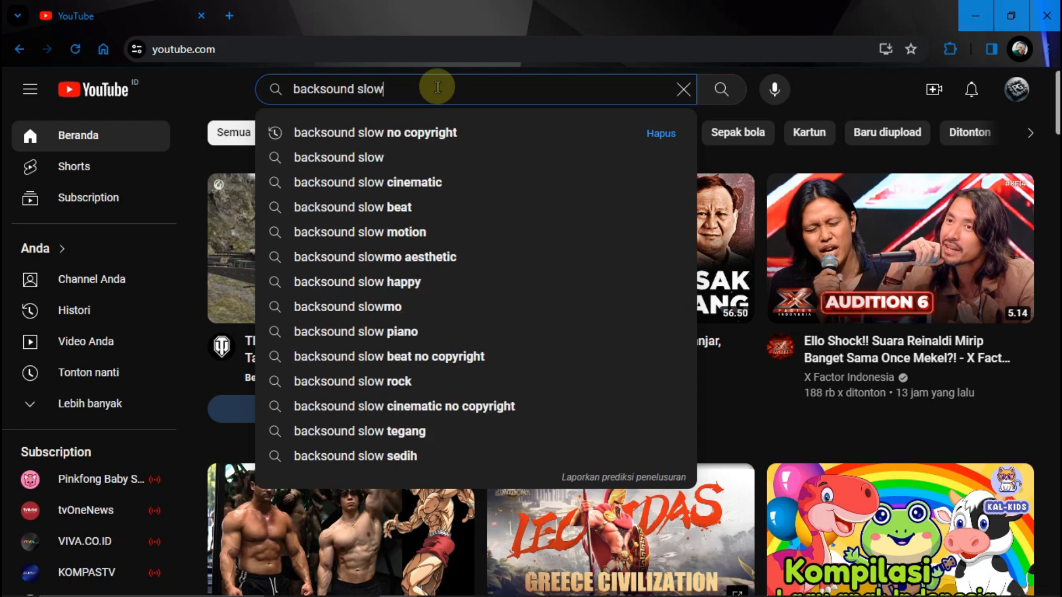
key("Return")
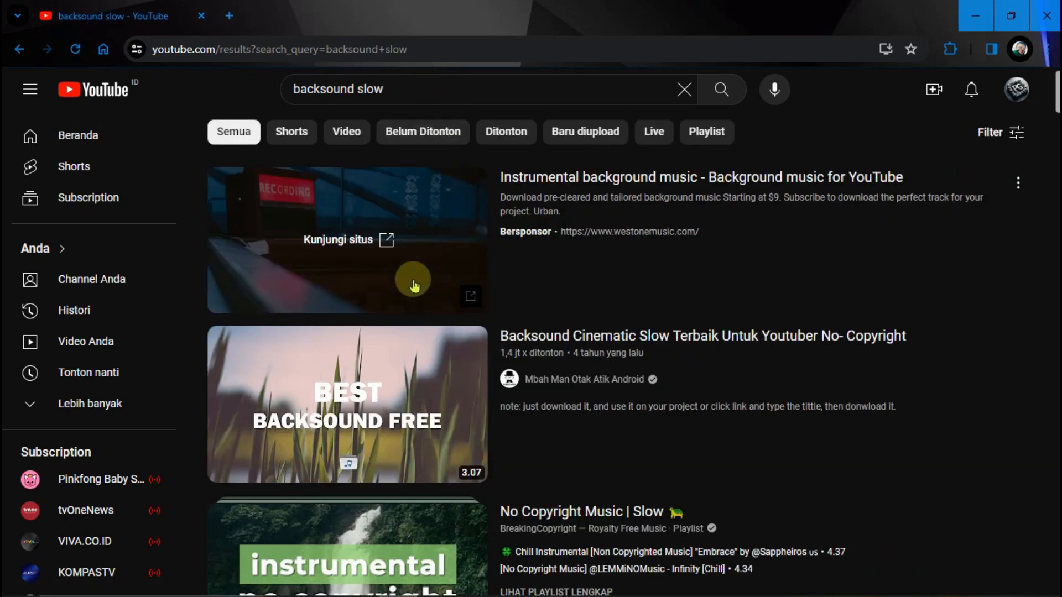
Open the video "Backsound Cinematic Slow Terbaik Untuk Youtuber No- Copyright", skip its ad survey and listen to the music up to 0:30.
left_click(349, 405)
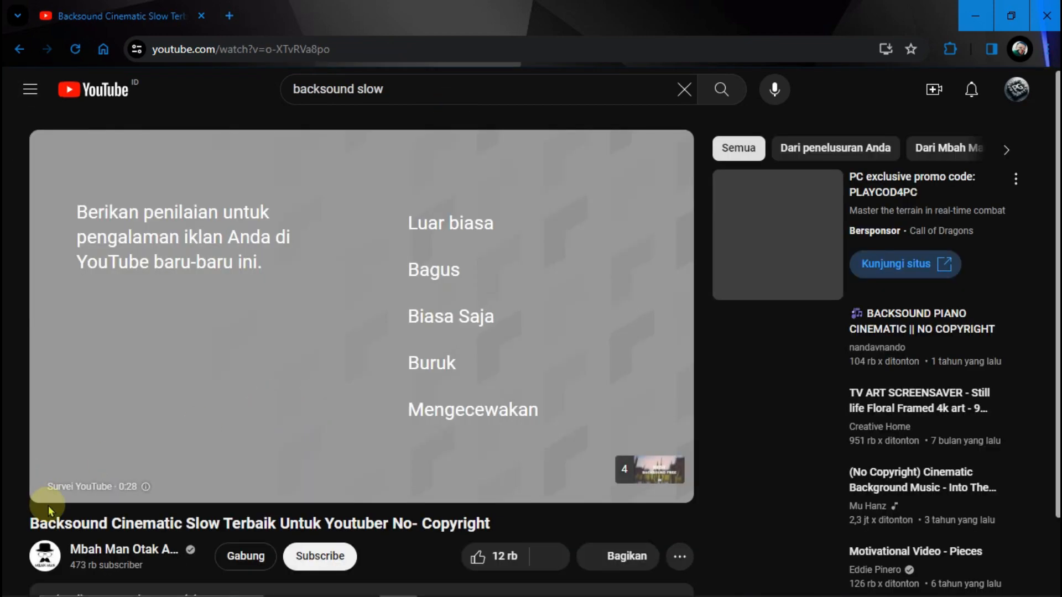
left_click(642, 469)
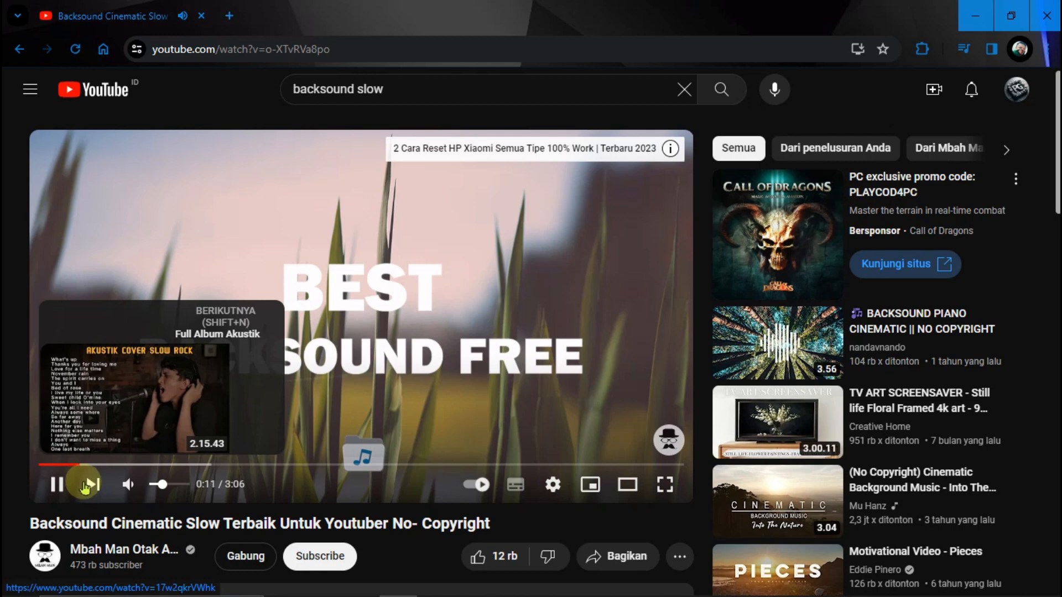
left_click(127, 465)
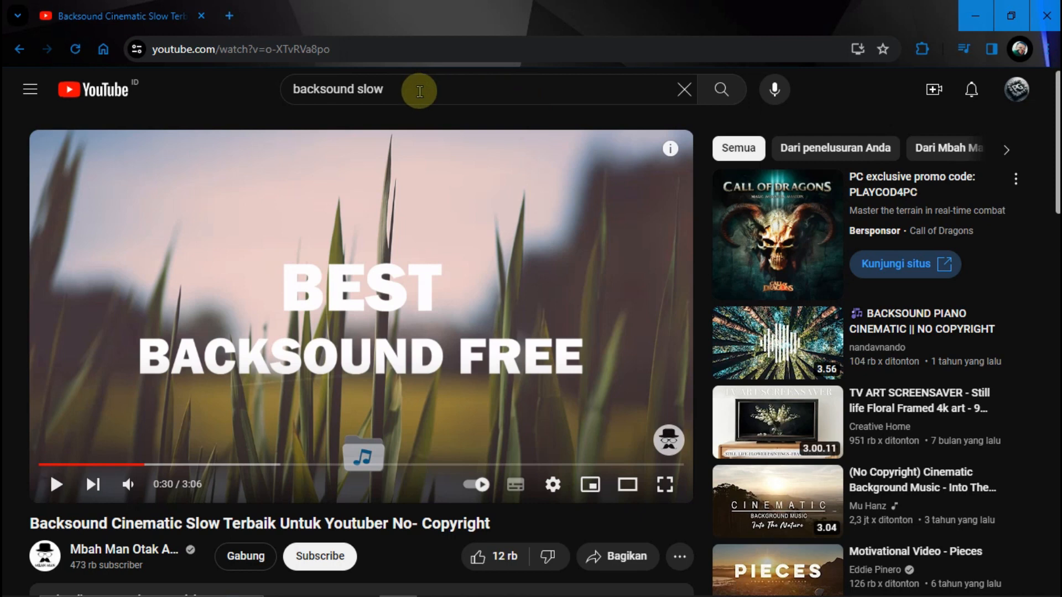
Search YouTube for "backsound cinematic" and open the "Cinematic No Copyright Music" playlist, dismissing the music promotion.
double_click(362, 88)
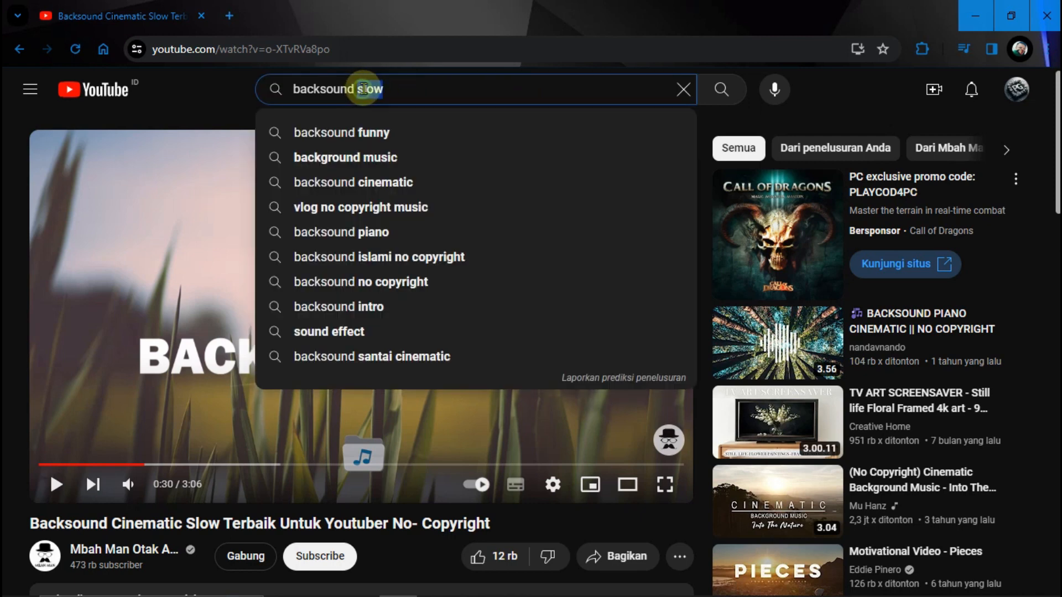
type("cine")
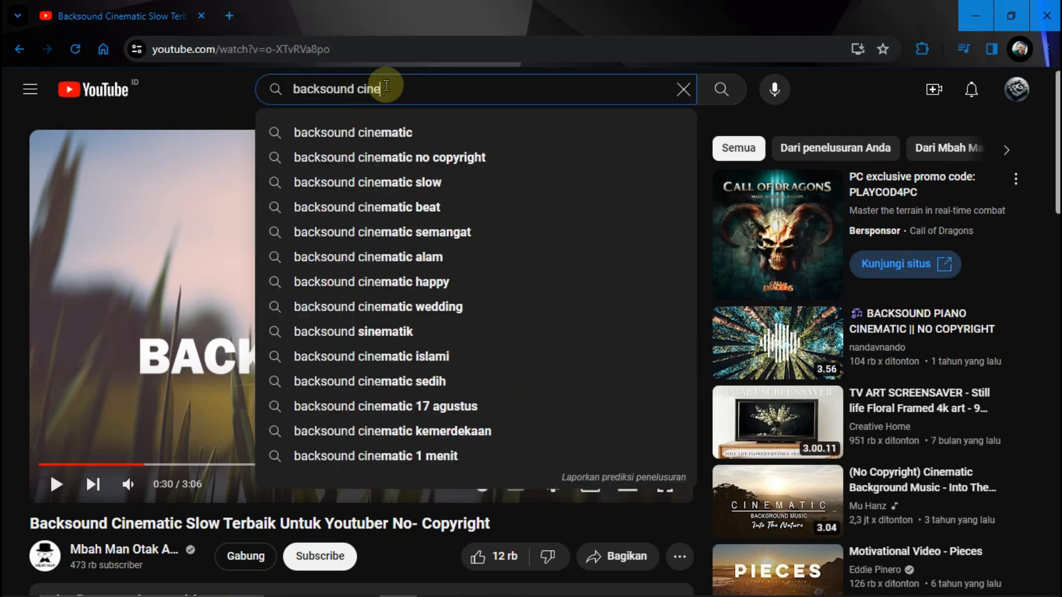
left_click(395, 132)
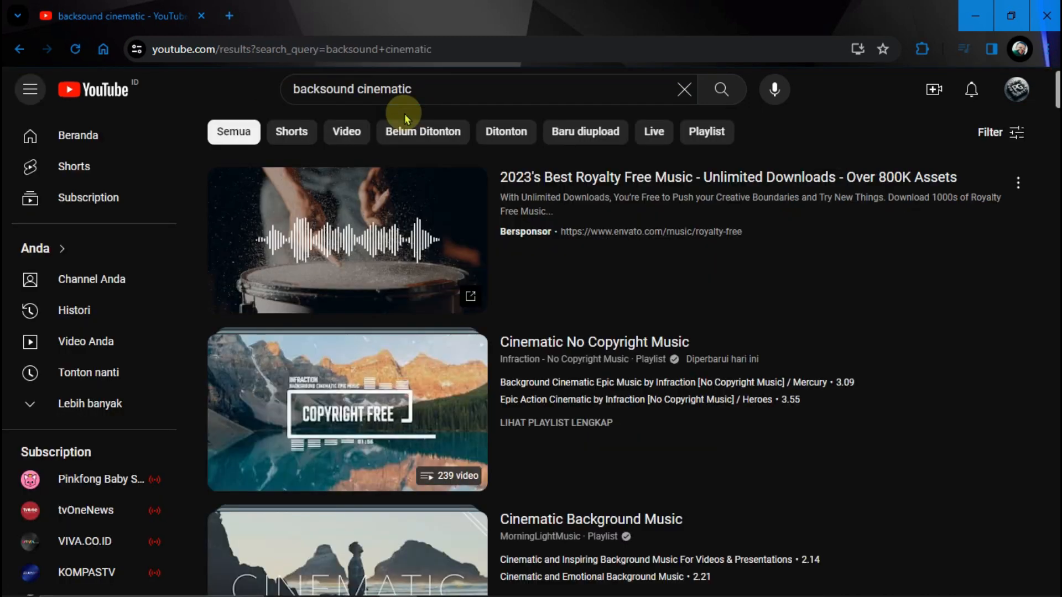
scroll(872, 388, "down", 2)
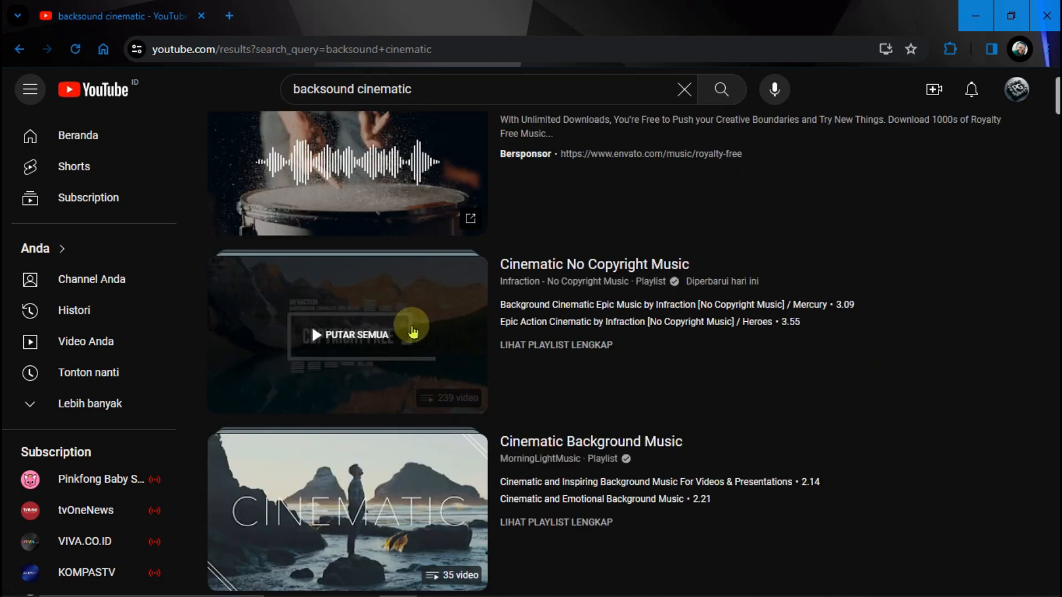
left_click(433, 316)
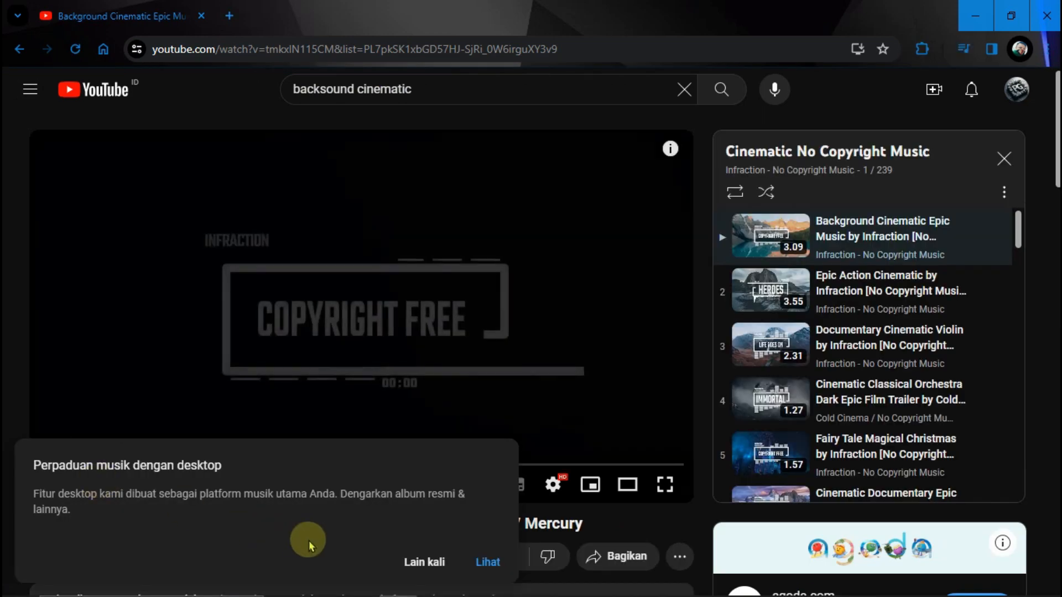
left_click(423, 562)
Restart the playlist's first track, "Background Cinematic Epic Music", and listen to it unmuted at a higher volume.
left_click(95, 485)
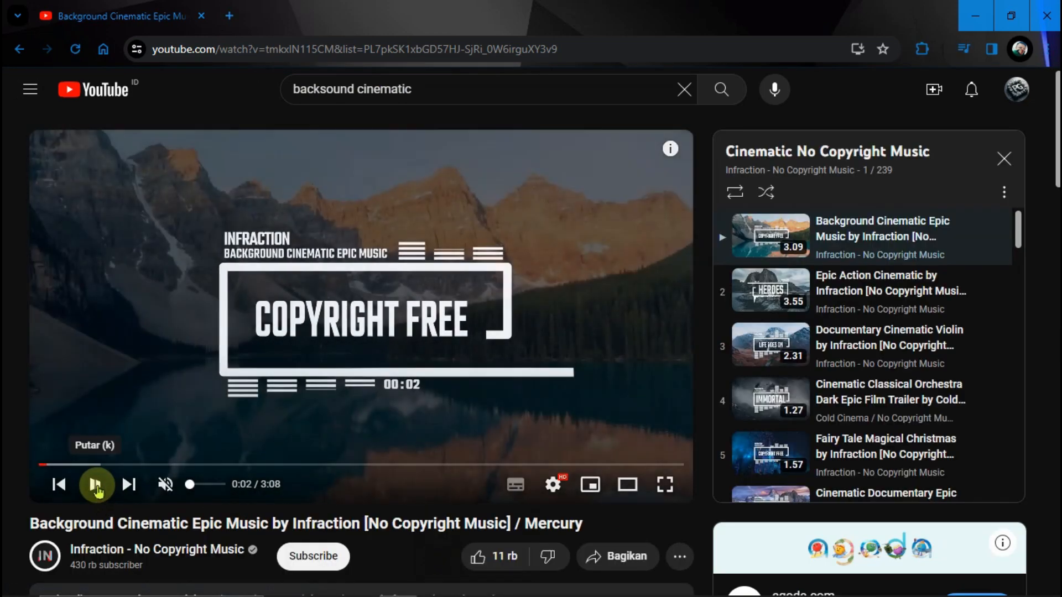
left_click(34, 465)
left_click(96, 485)
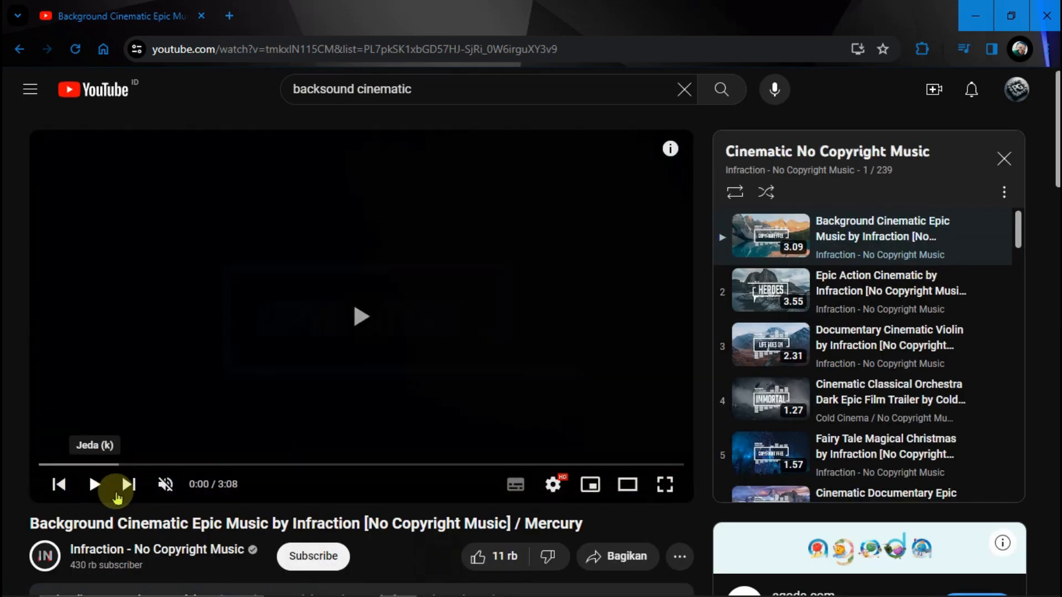
left_click(165, 485)
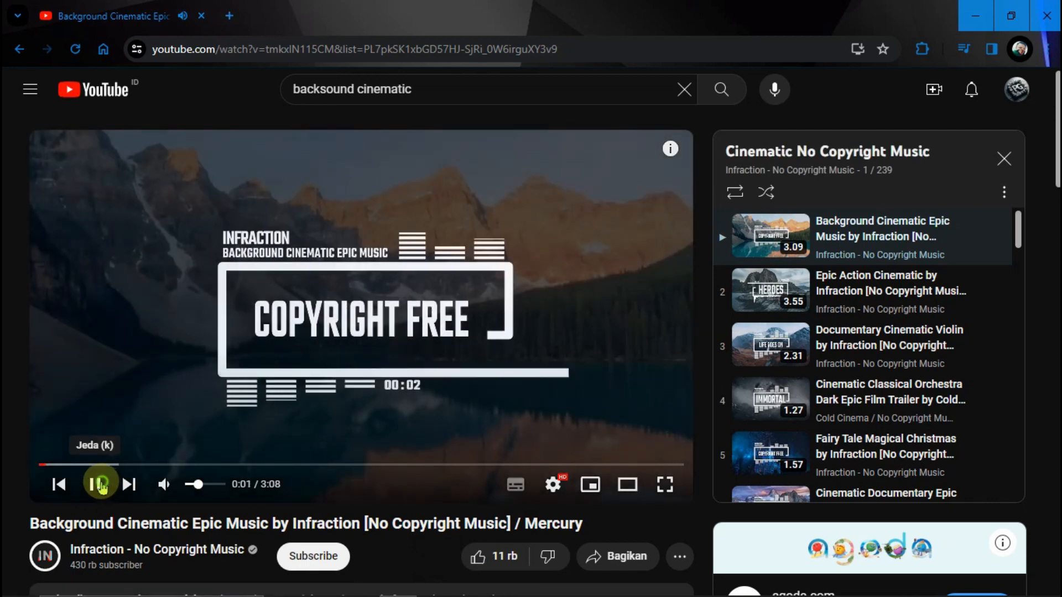
left_click(95, 485)
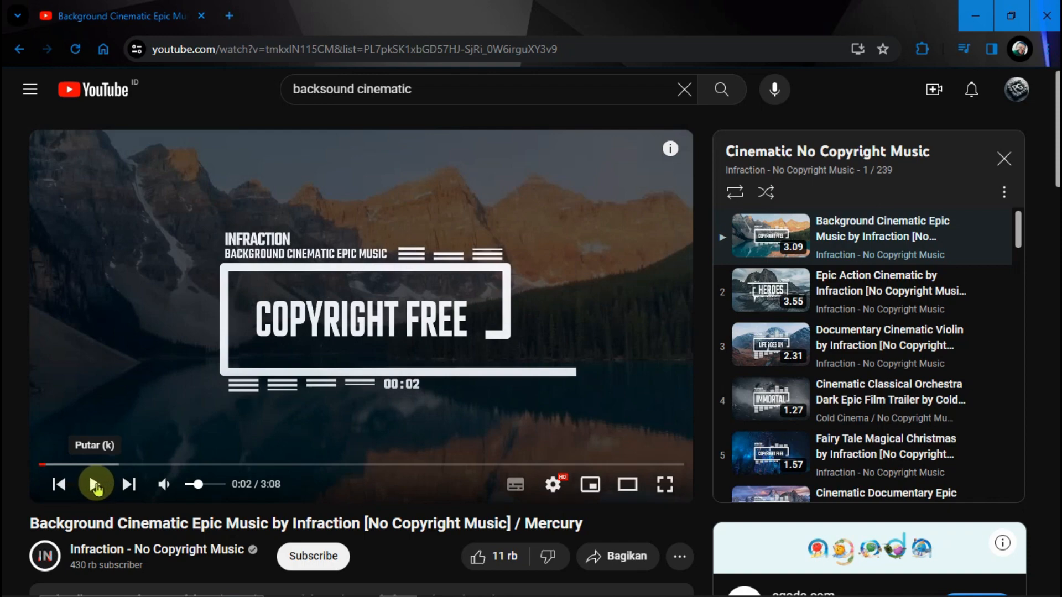
left_click(96, 485)
left_click_drag(197, 484, 208, 486)
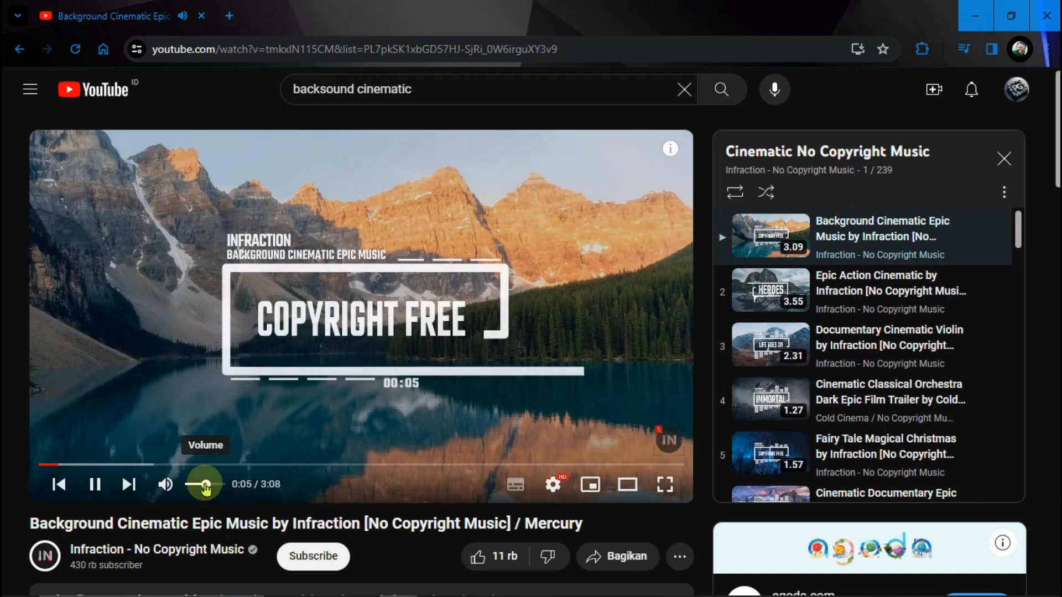
Listen to the playlist's "Epic Action Cinematic" track at a higher volume, followed by "Documentary Cinematic Violin".
left_click(901, 290)
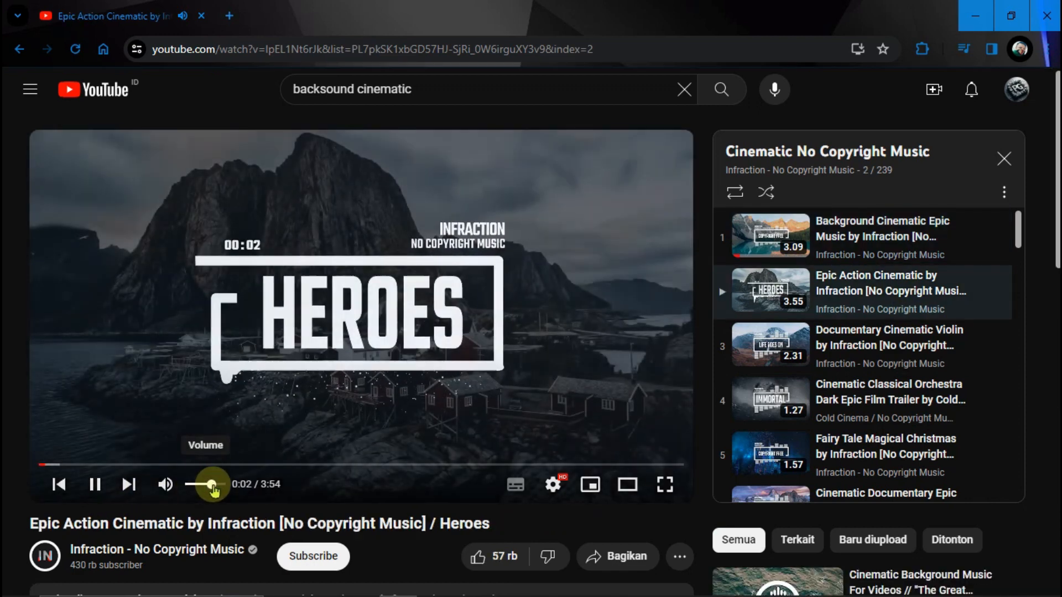
left_click_drag(213, 488, 224, 491)
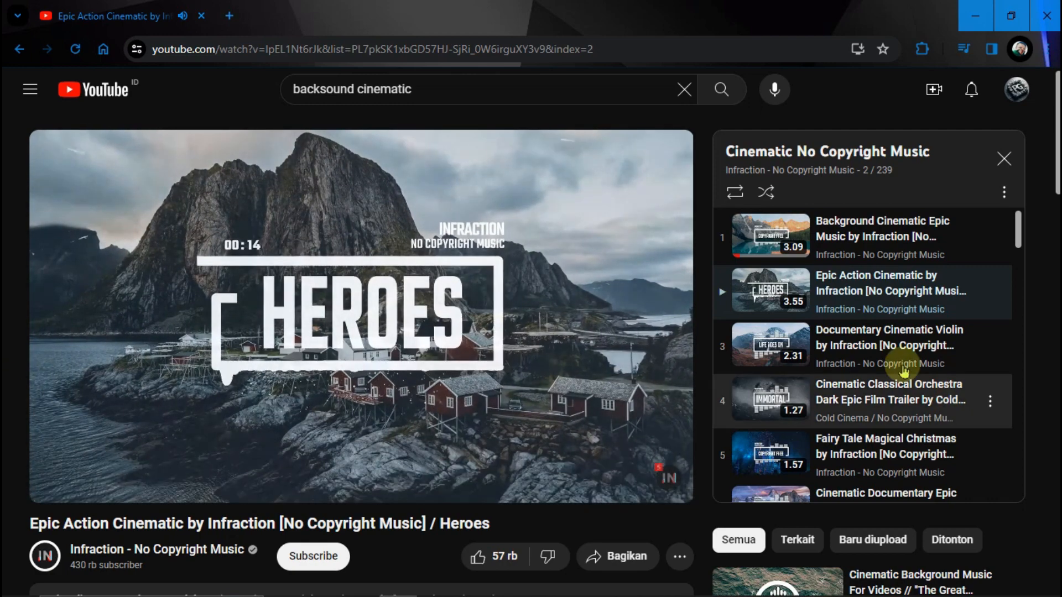
left_click(884, 346)
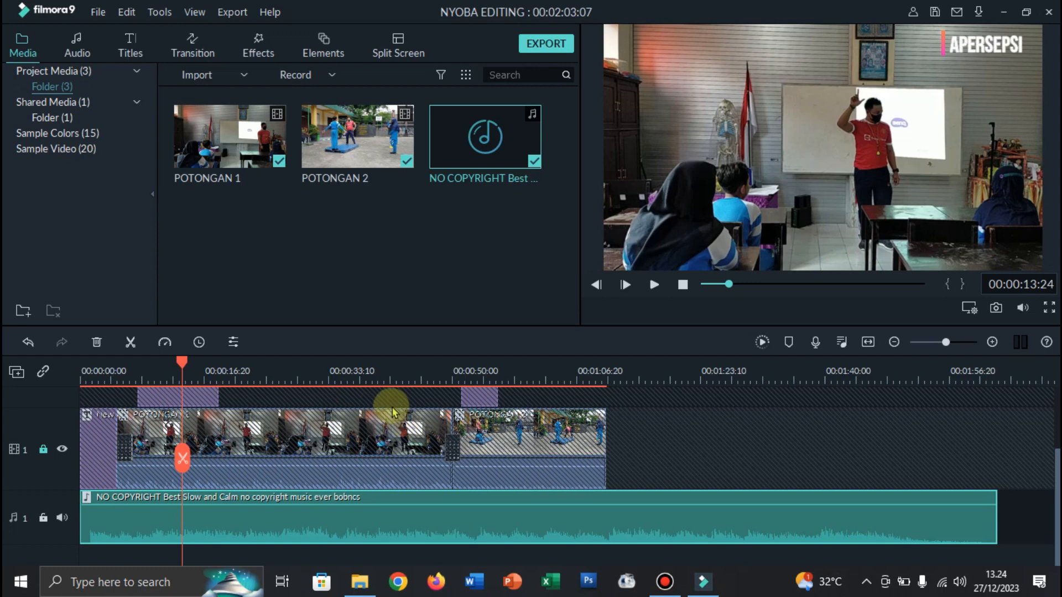
Switch to Filmora9 and import "y2mate.com - CINEMATIC STRIKES Sound Effects Trailer" from YOUTUBER > BACKSOUND MUSIC into the project media.
left_click_drag(181, 363, 119, 376)
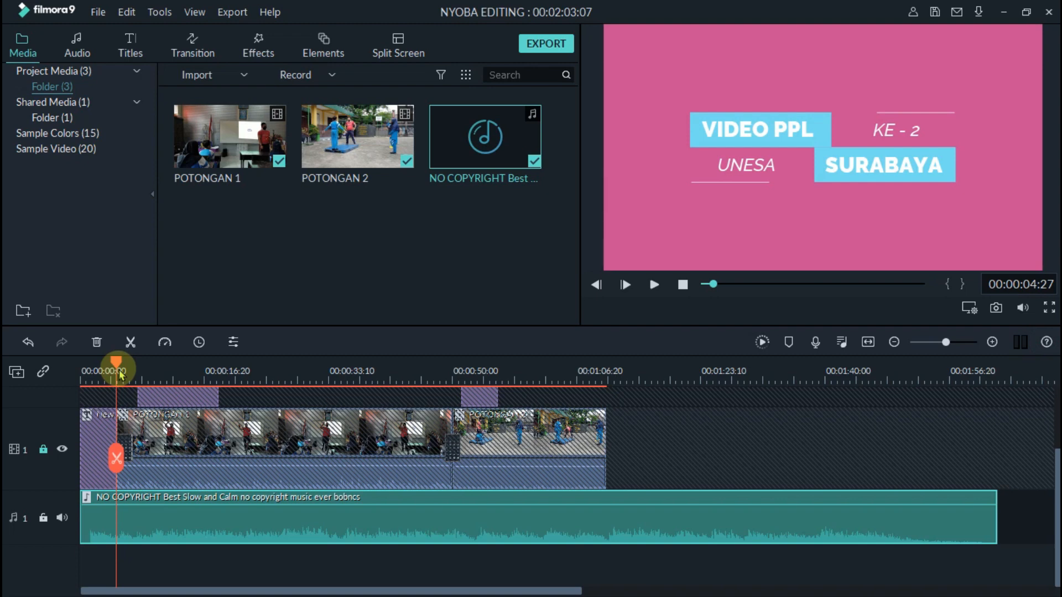
left_click(142, 535)
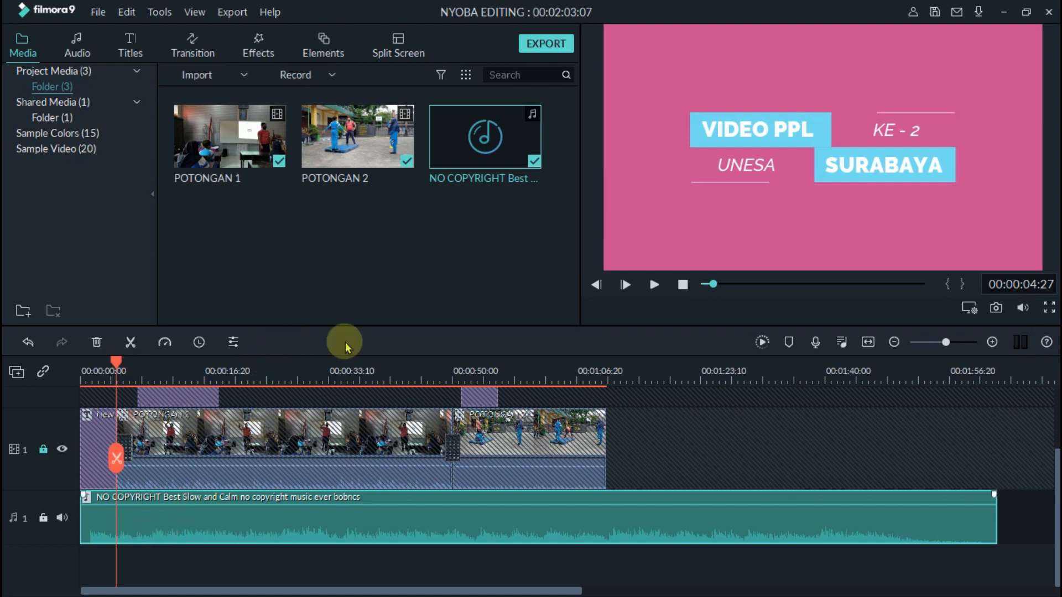
left_click(417, 242)
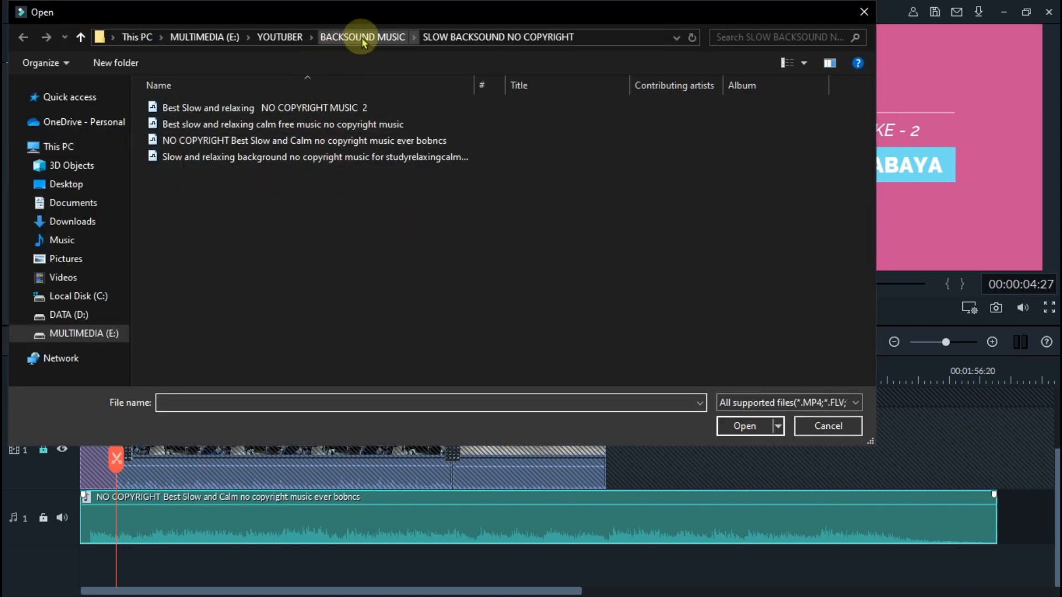
left_click(362, 37)
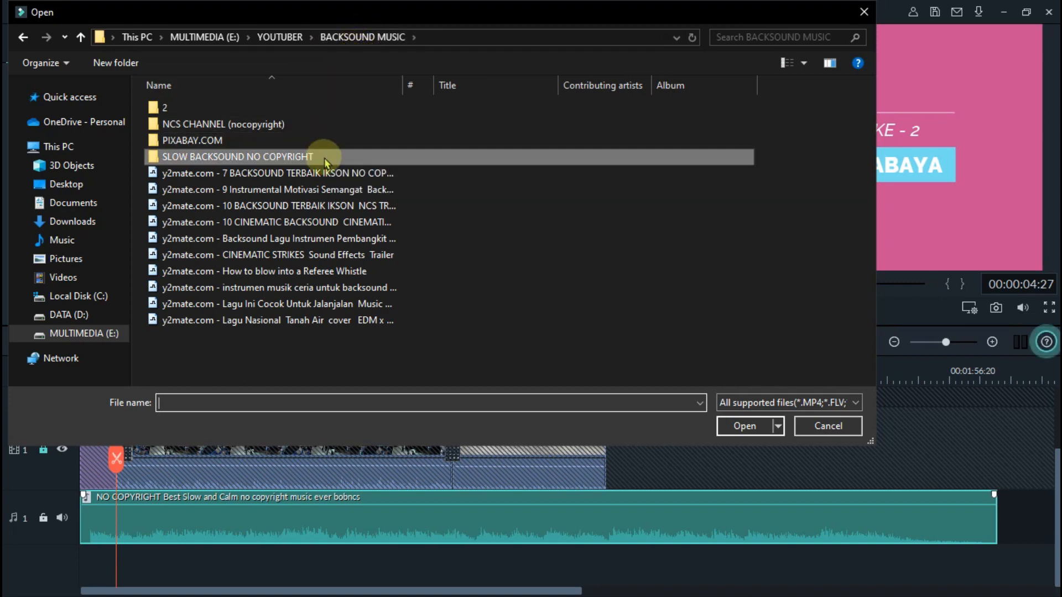
double_click(315, 256)
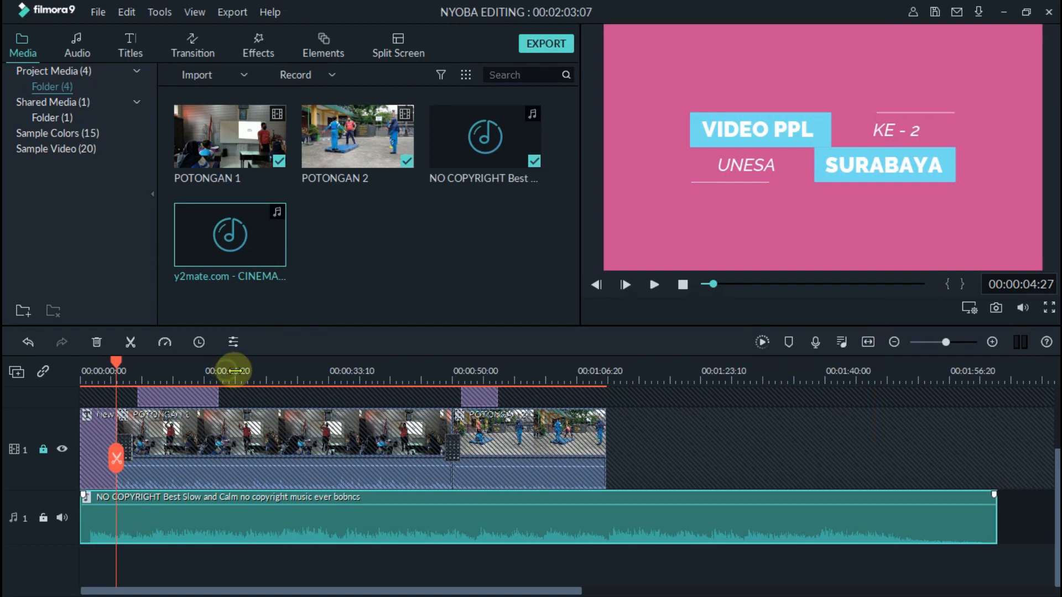
Unlock video track 1 and move the playhead to the end of the New Opener 14 title at 00:00:05:00.
left_click_drag(292, 370, 355, 370)
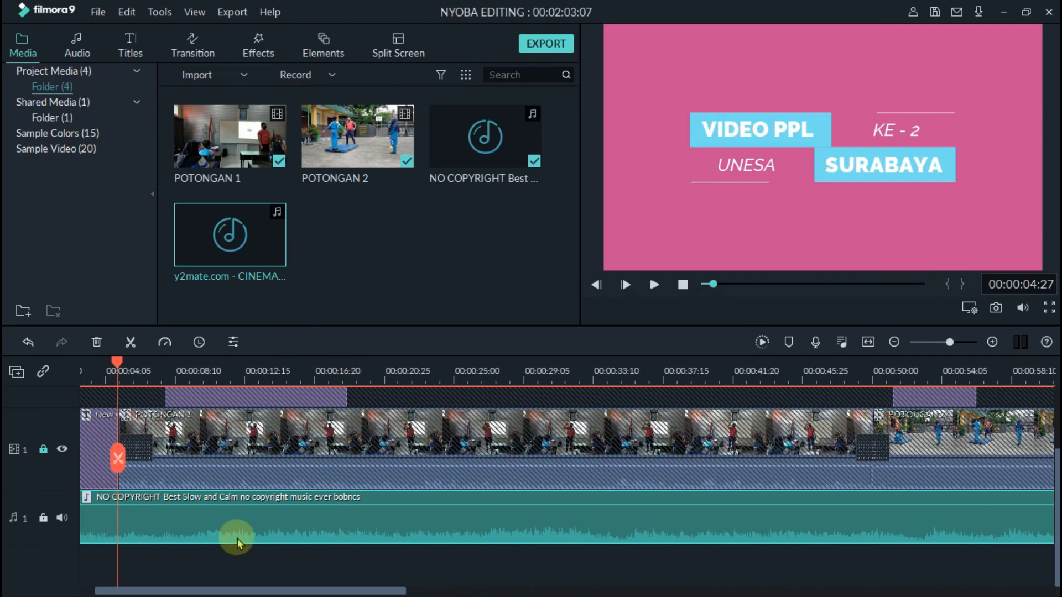
left_click_drag(214, 591, 124, 564)
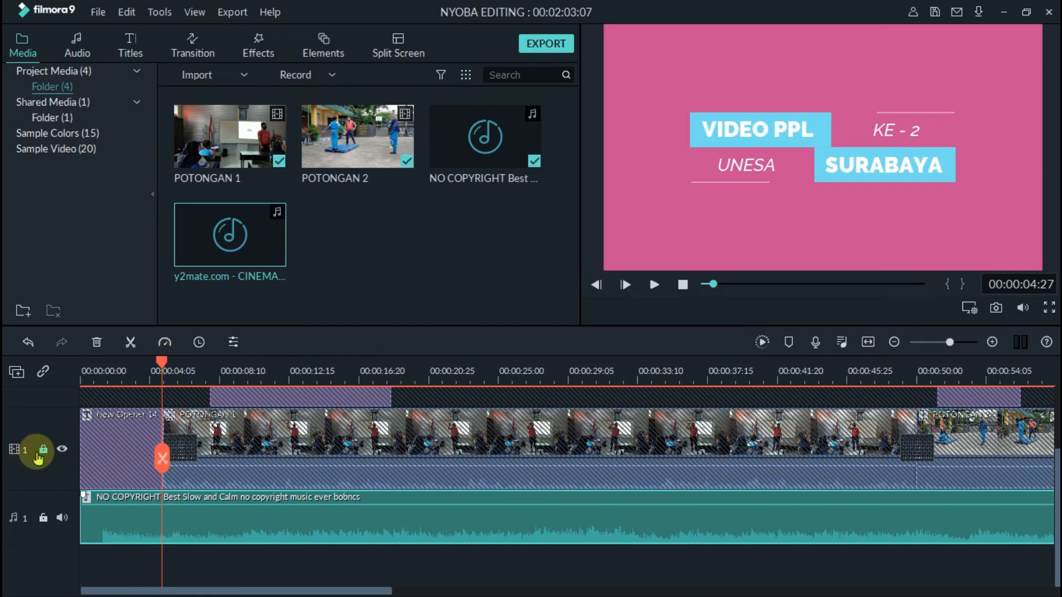
left_click(43, 449)
left_click_drag(161, 365, 166, 394)
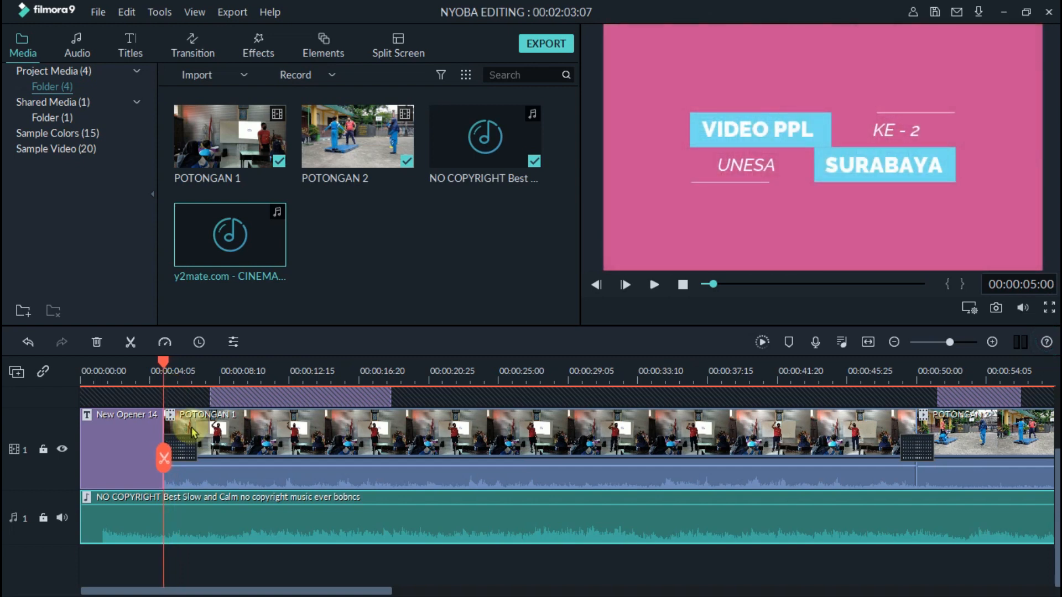
Replace the NO COPYRIGHT music on audio track 1 with the CINEMATIC STRIKES audio, starting at 00:00:00:00.
right_click(245, 523)
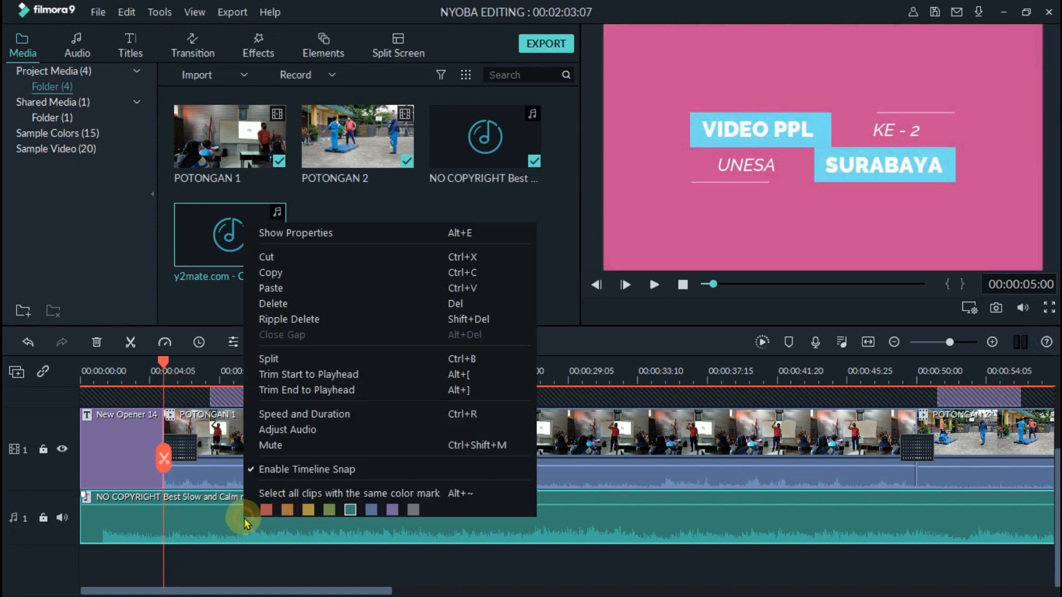
left_click(297, 306)
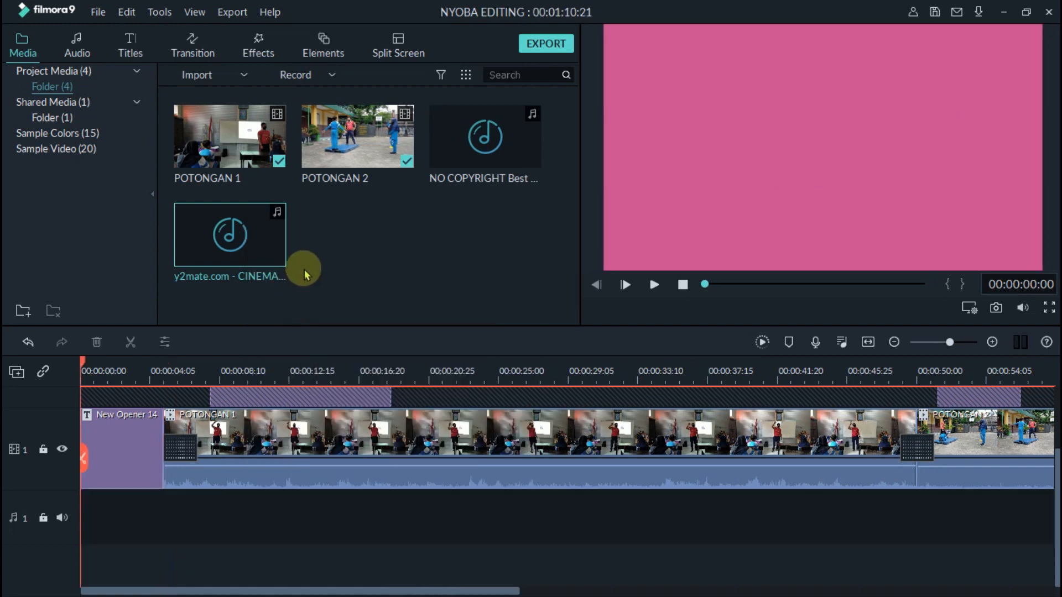
left_click_drag(267, 246, 184, 514)
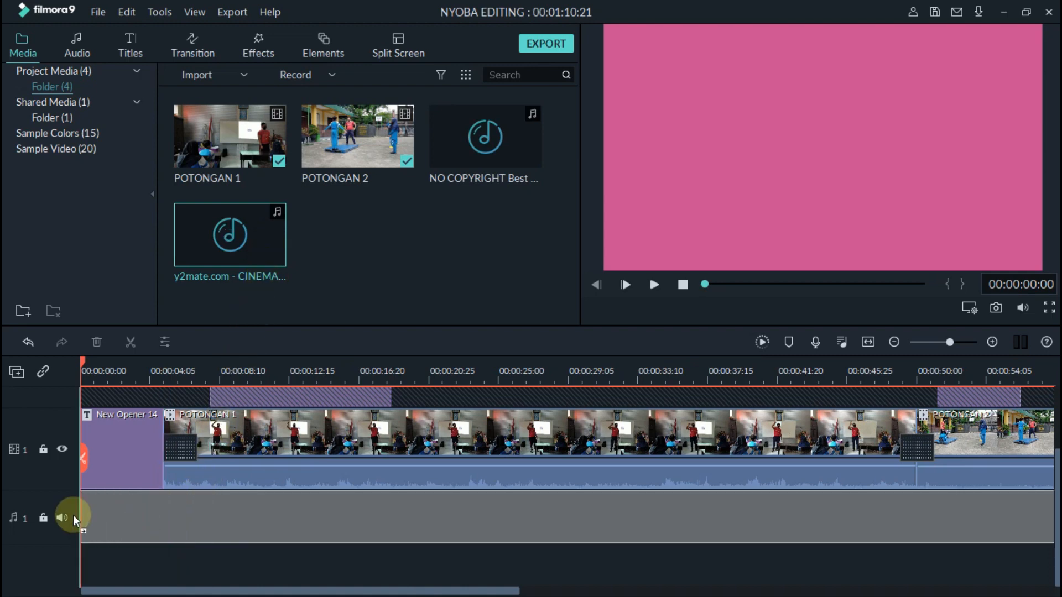
left_click_drag(73, 515, 72, 515)
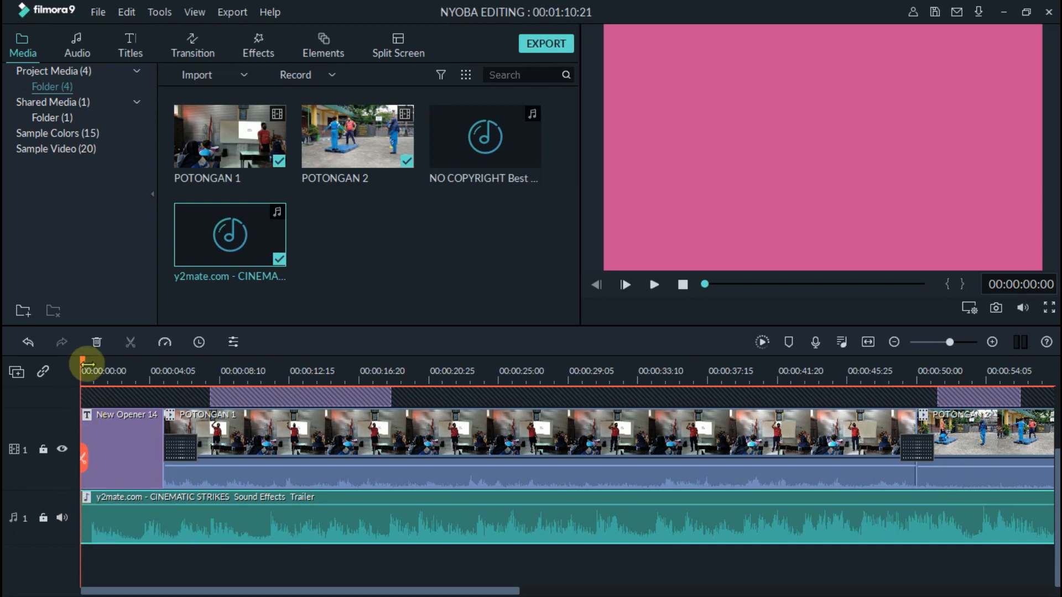
Split the CINEMATIC STRIKES audio at 00:00:05:00, where the opener title ends, and delete the part after the cut.
left_click_drag(84, 366, 166, 381)
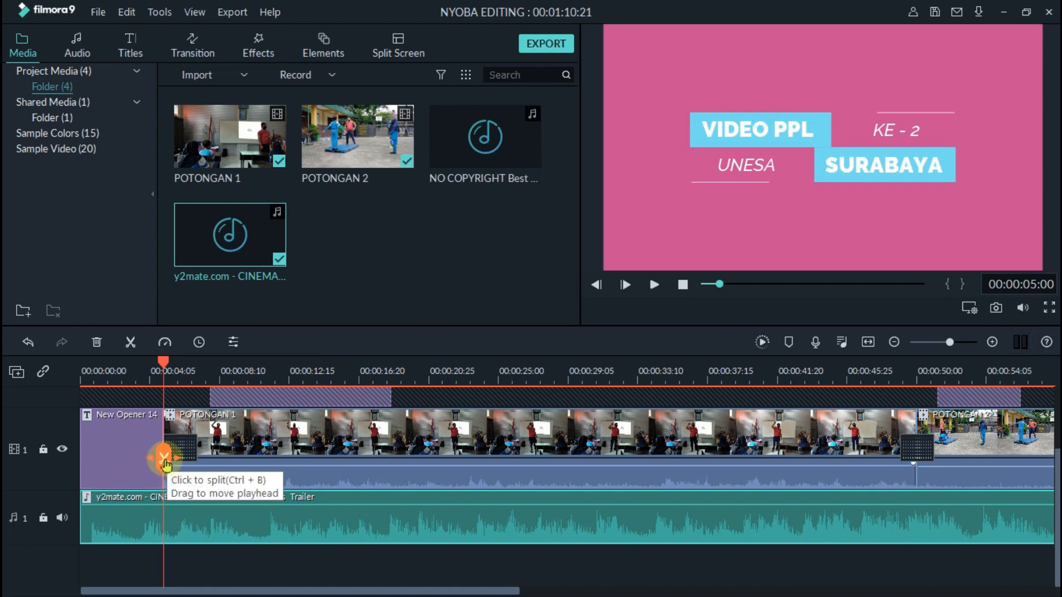
left_click(163, 459)
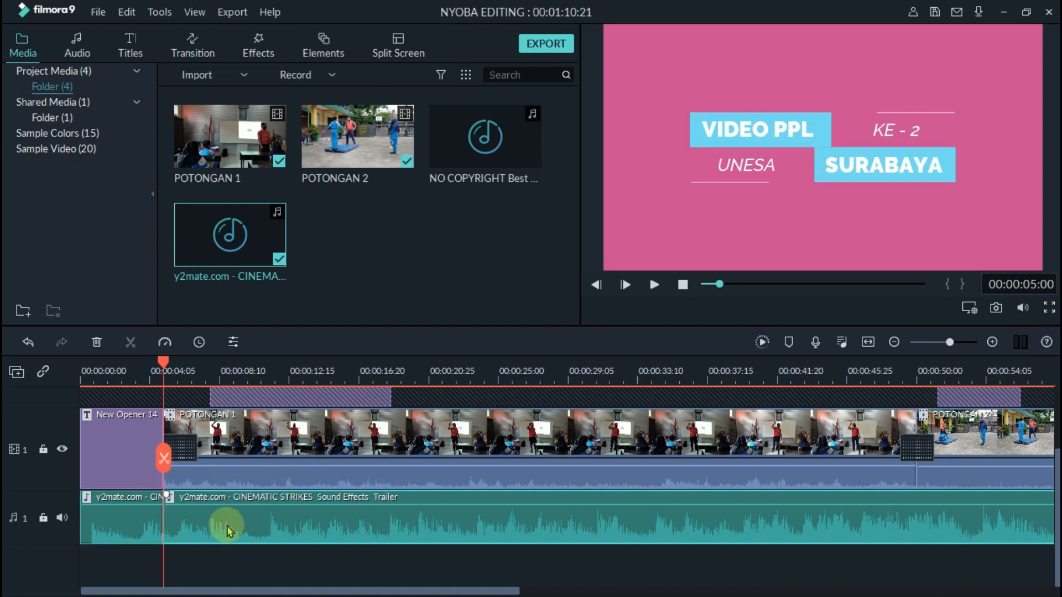
right_click(318, 524)
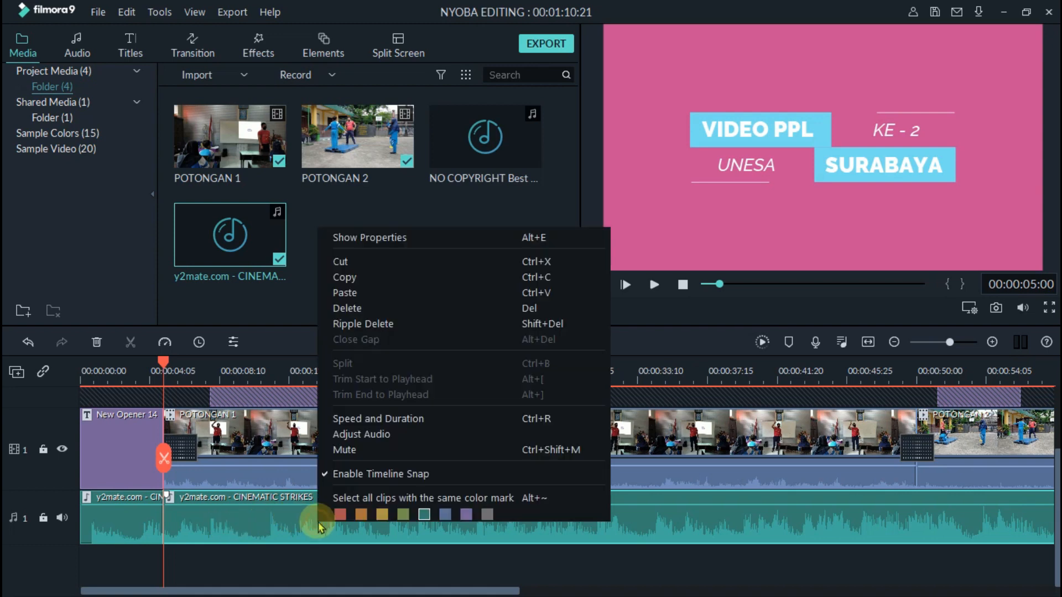
left_click(359, 308)
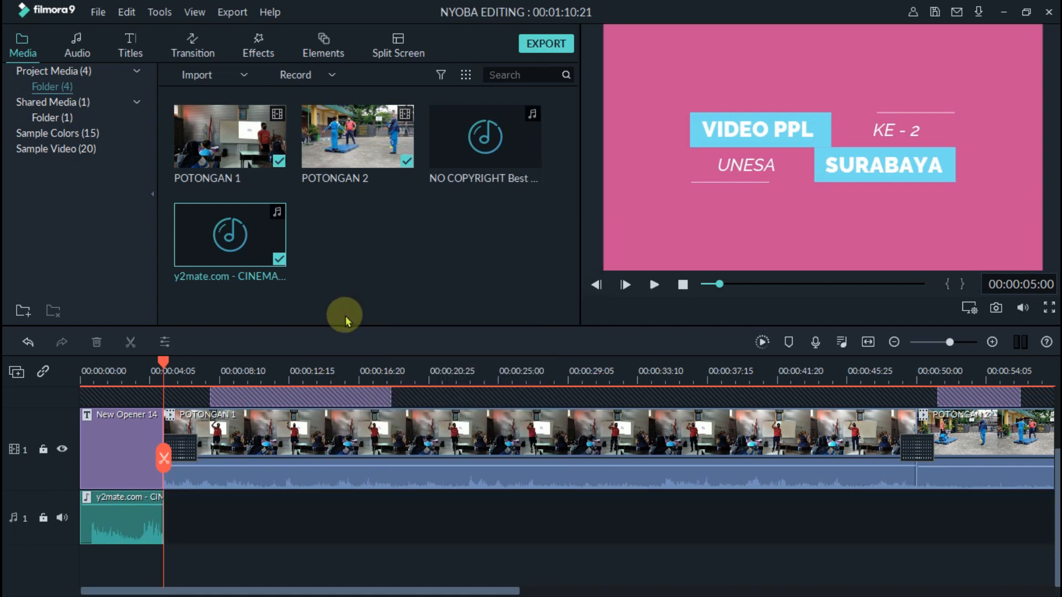
Preview the opener with its shortened CINEMATIC STRIKES audio from the start up to 00:00:06:10.
left_click(682, 284)
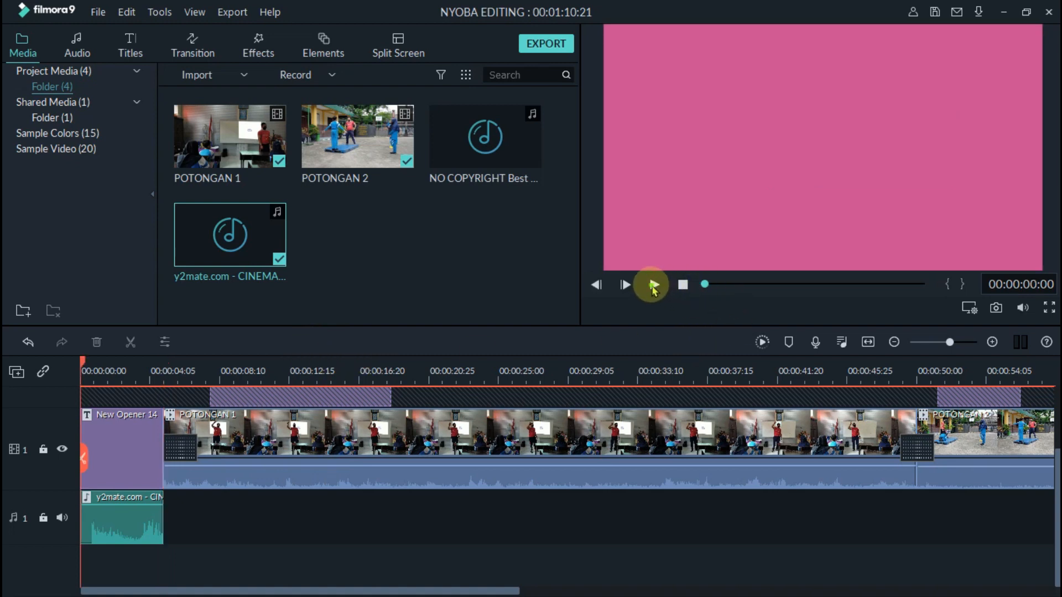
left_click(653, 285)
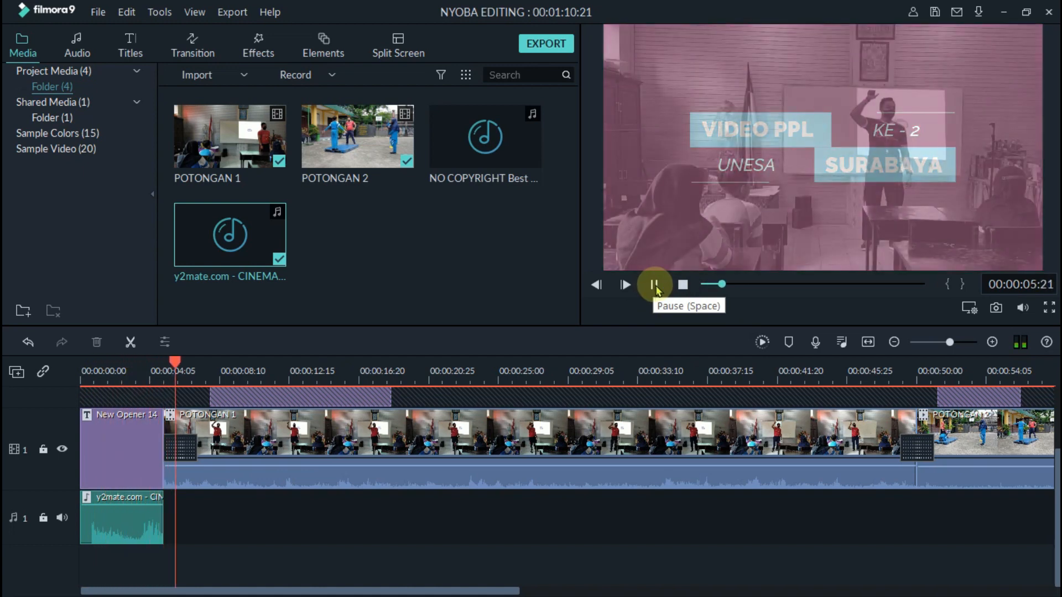
left_click(654, 285)
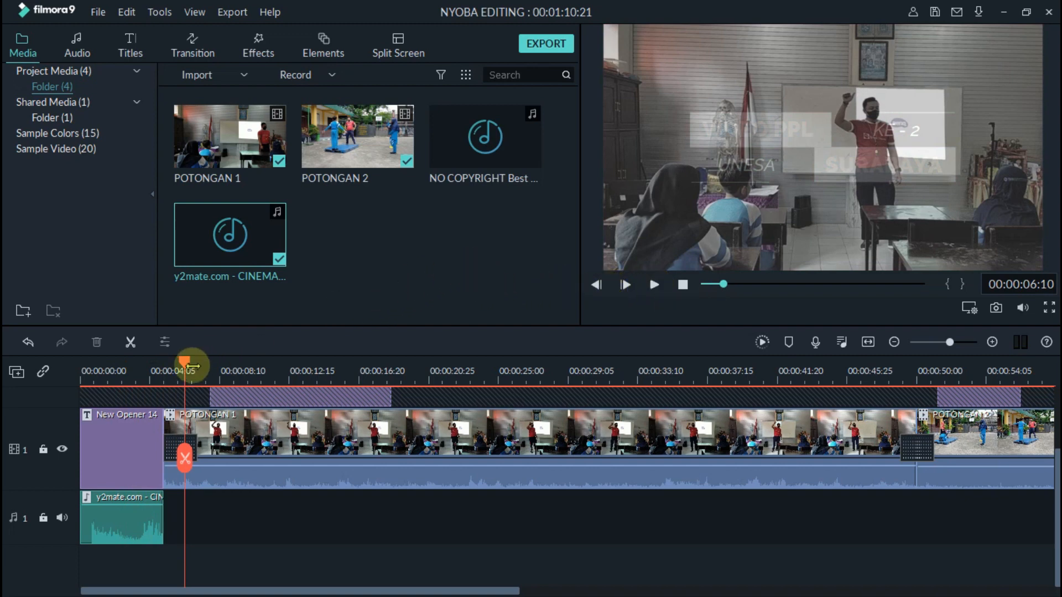
Place the NO COPYRIGHT music on audio track 1 directly after the CINEMATIC STRIKES clip and preview the change of music.
left_click_drag(186, 365, 166, 369)
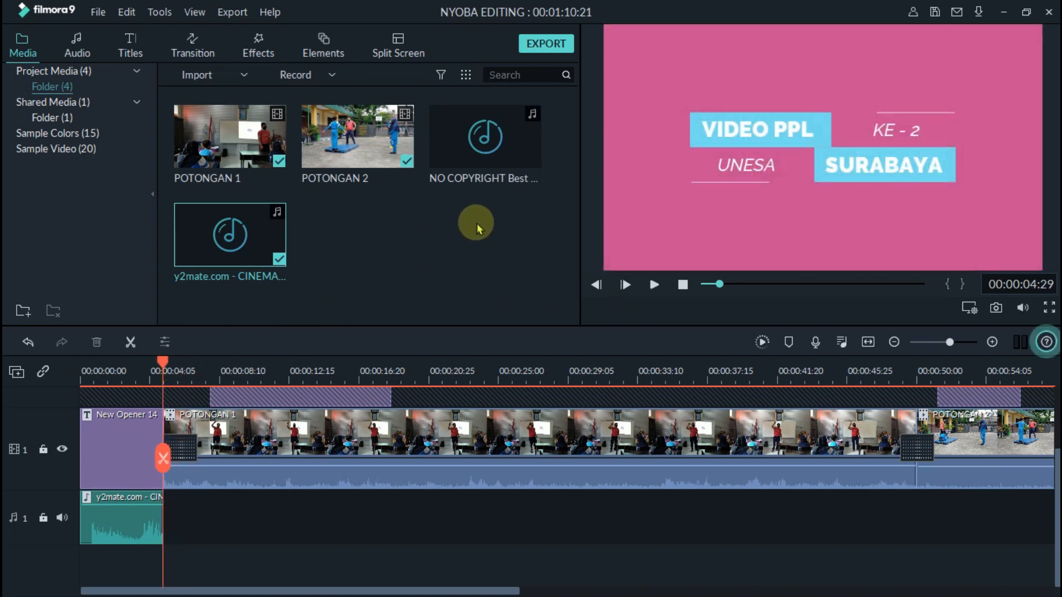
left_click(521, 153)
left_click_drag(521, 153, 178, 501)
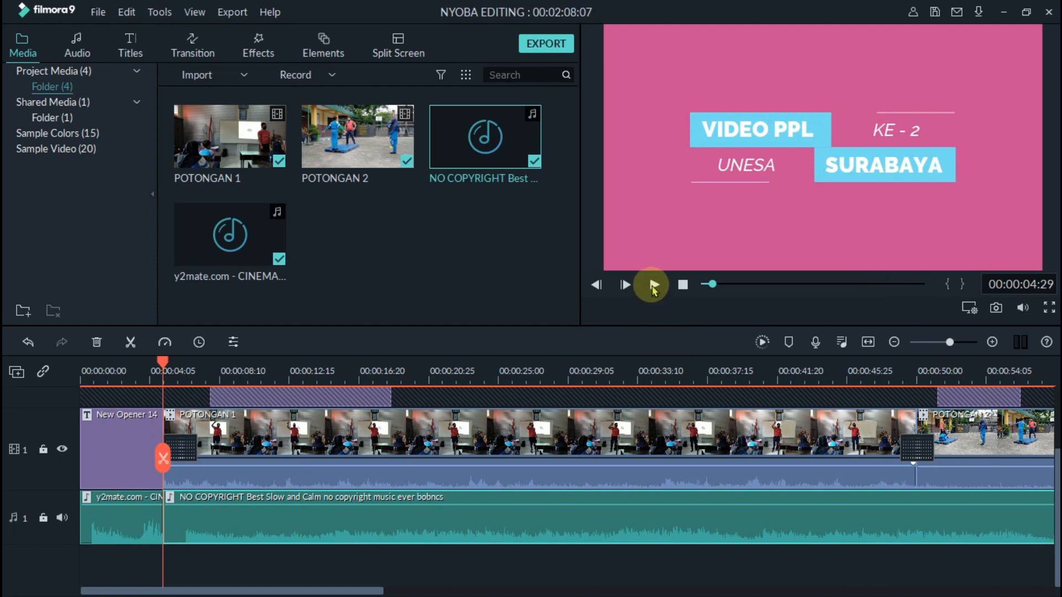
left_click(653, 284)
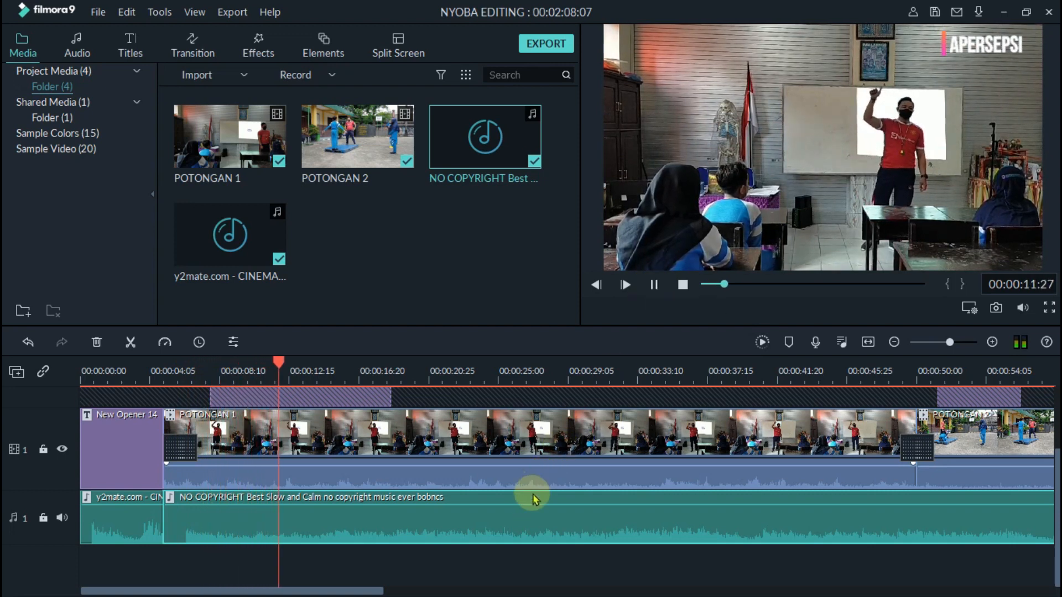
Lower the volume of the NO COPYRIGHT music on audio track 1 to -14 dB, previewing how it sounds under POTONGAN 1.
left_click(653, 284)
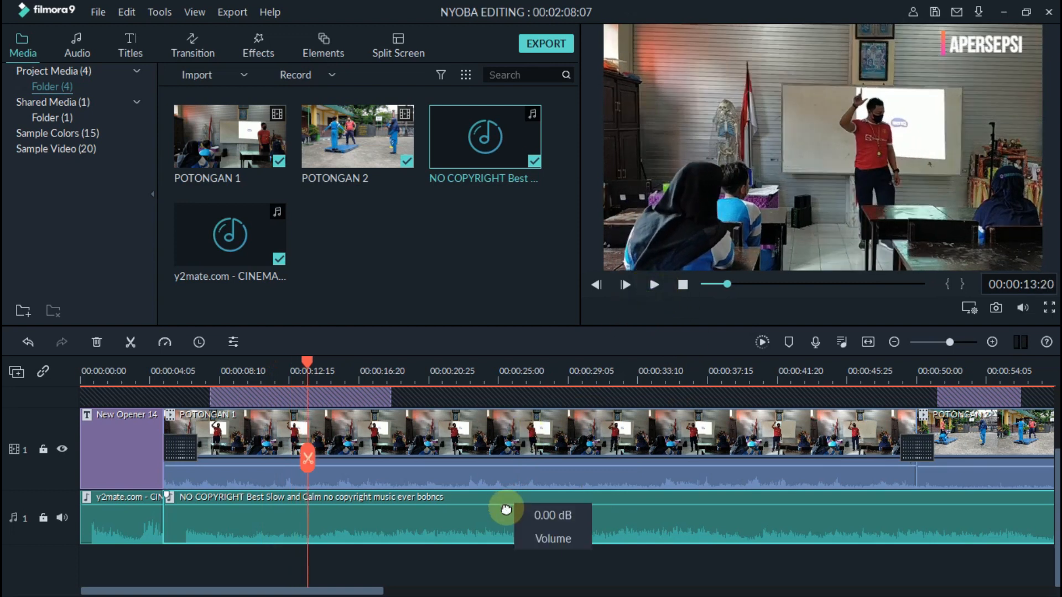
left_click_drag(506, 507, 506, 509)
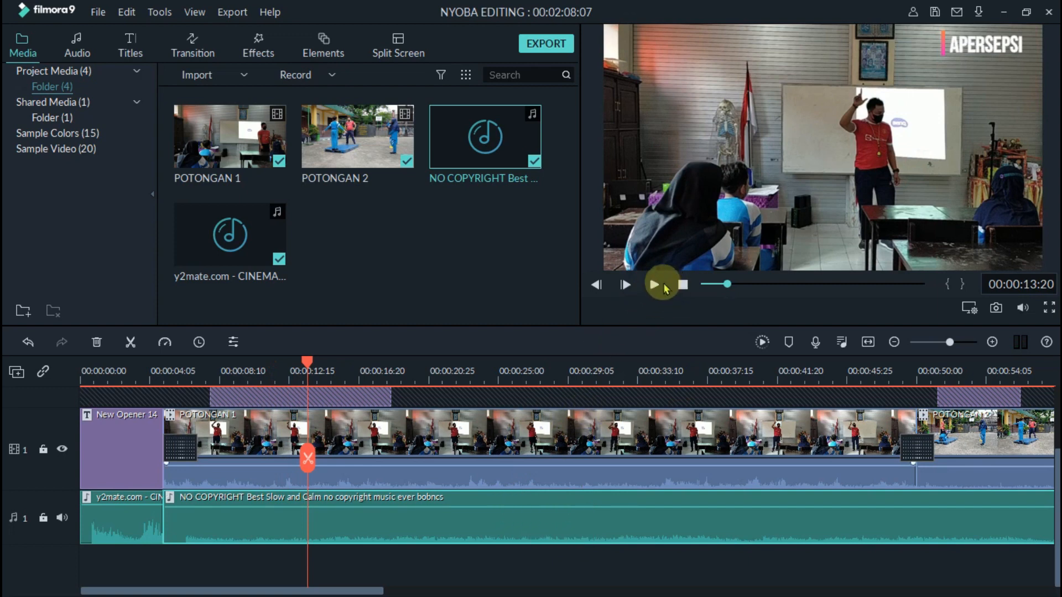
left_click(653, 284)
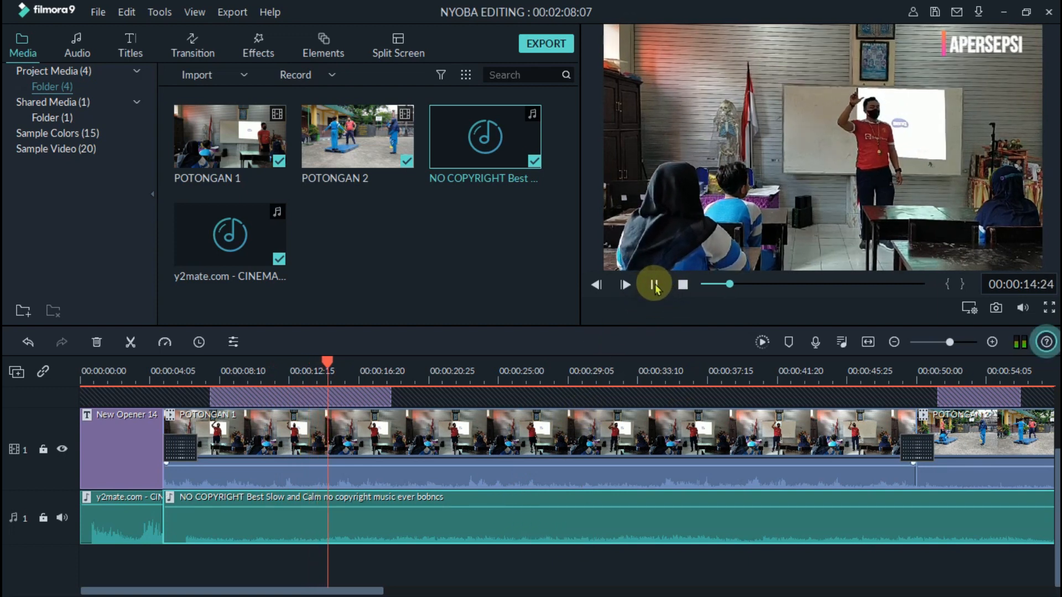
left_click(654, 284)
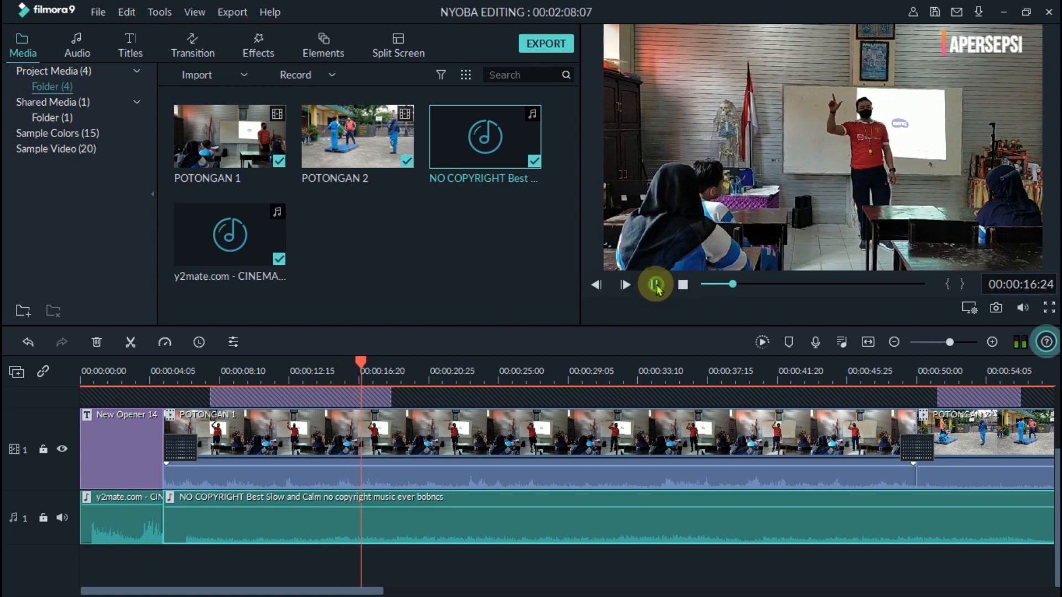
left_click_drag(607, 506, 607, 516)
left_click(654, 285)
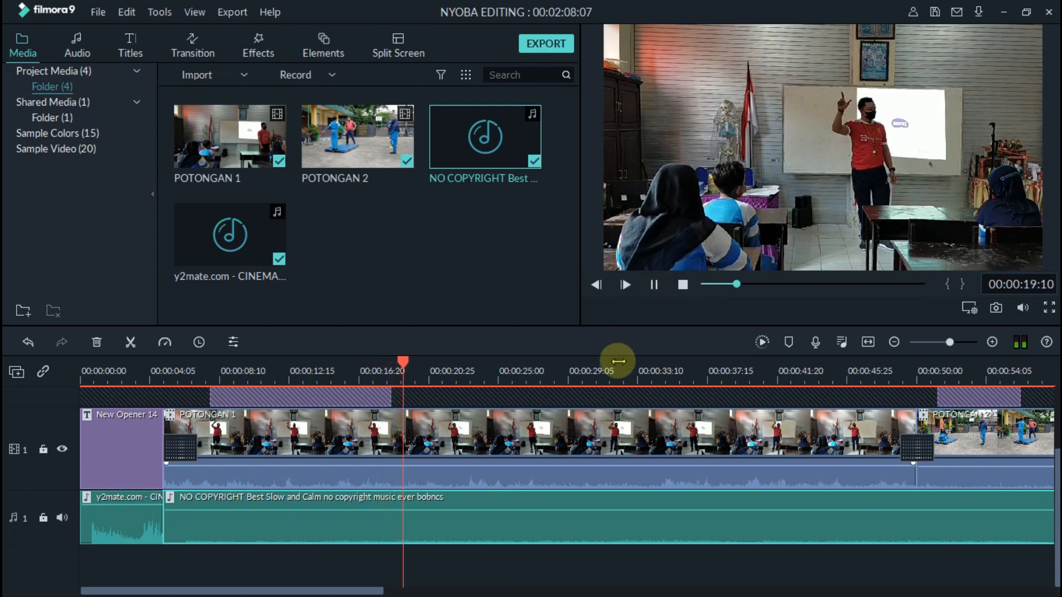
mouse_move(568, 514)
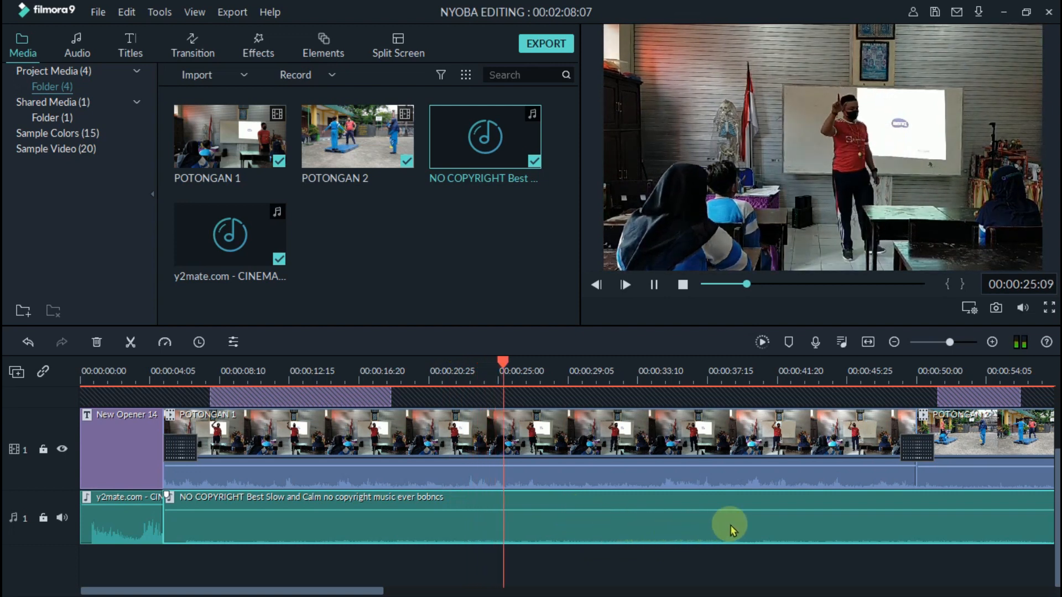
key("space")
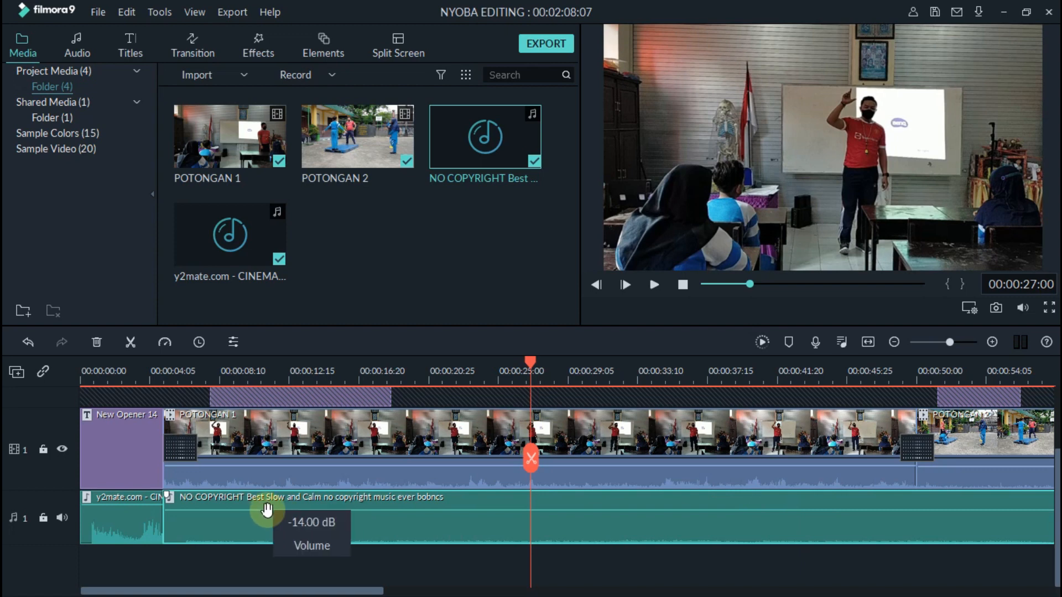
Mute audio track 1 and preview the POTONGAN 1 clip's own sound from about 00:00:05:22.
left_click(63, 518)
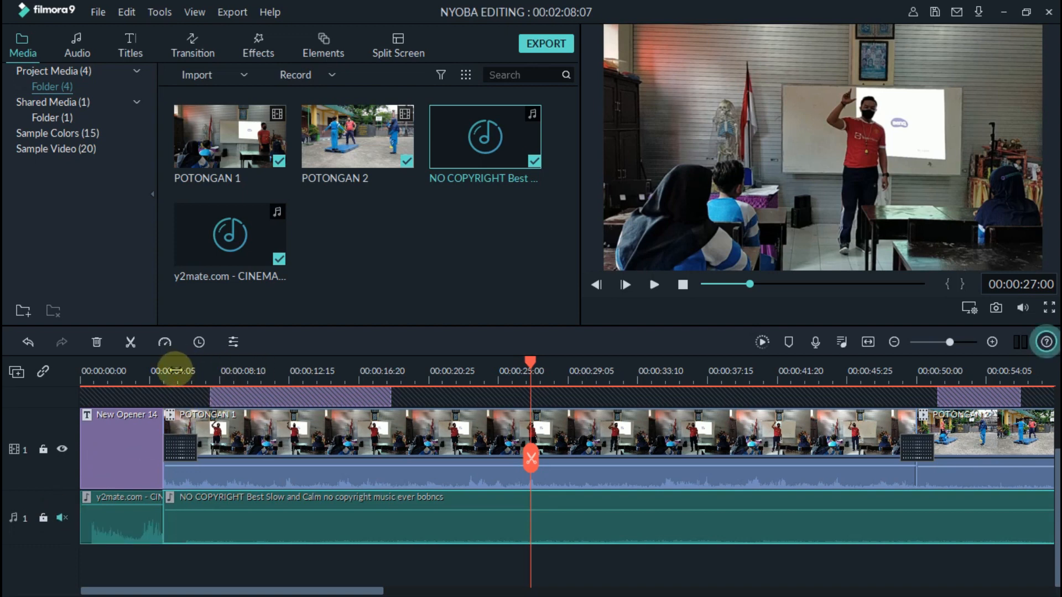
left_click(175, 370)
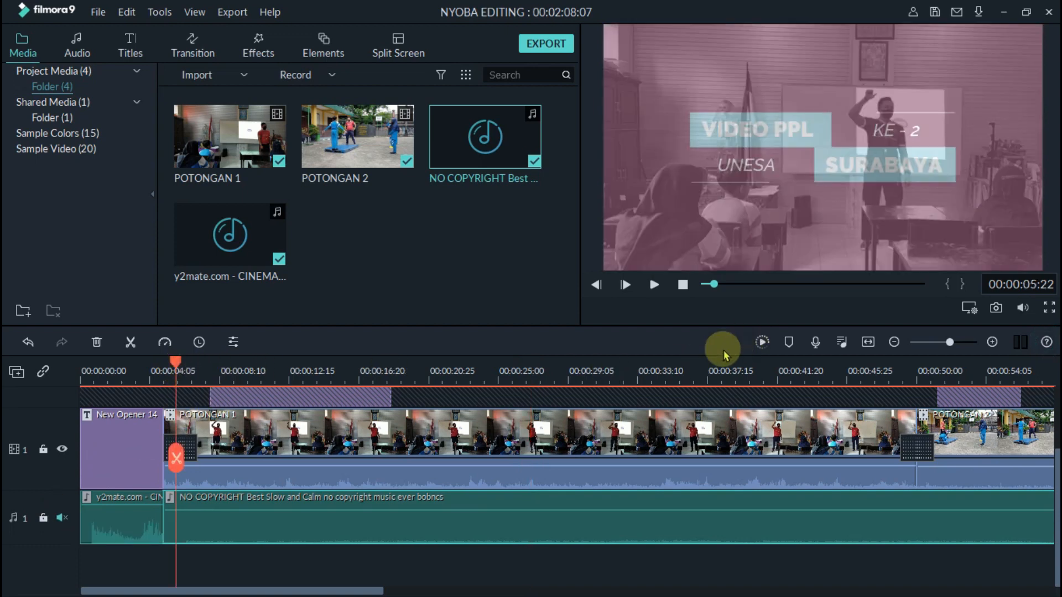
key("space")
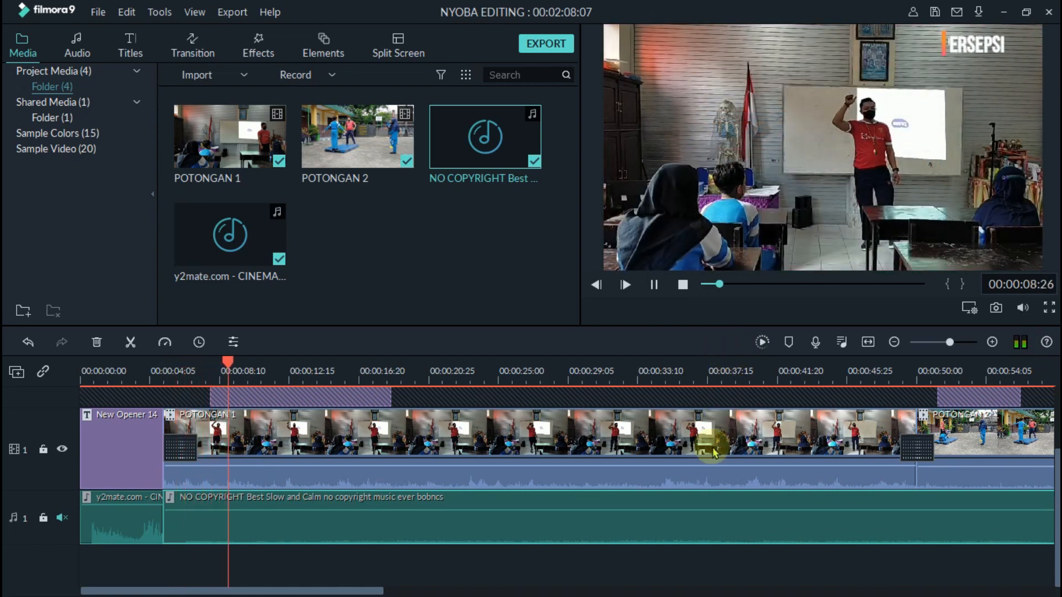
mouse_move(703, 467)
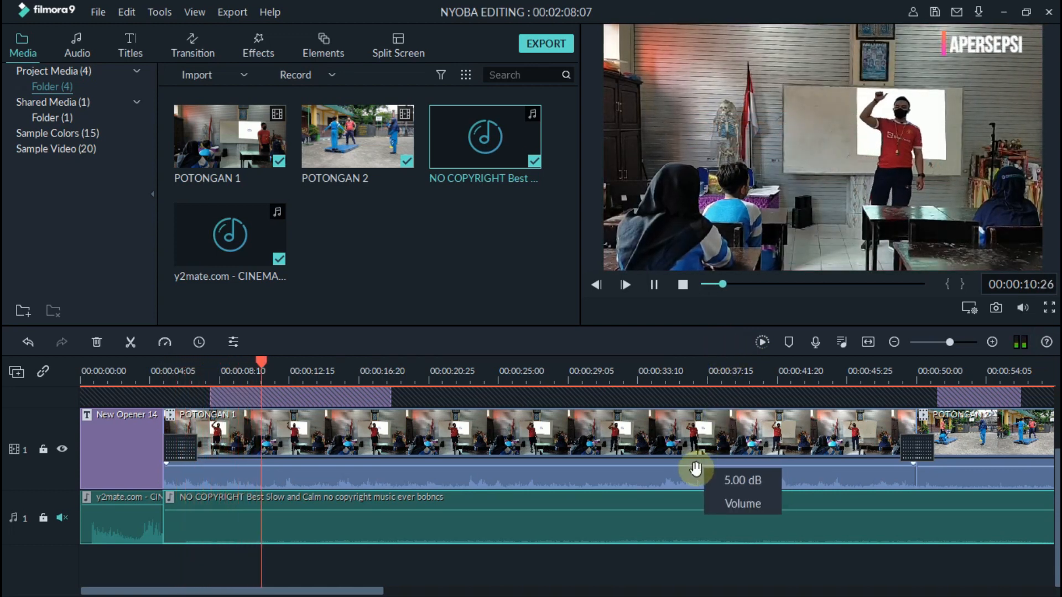
key("space")
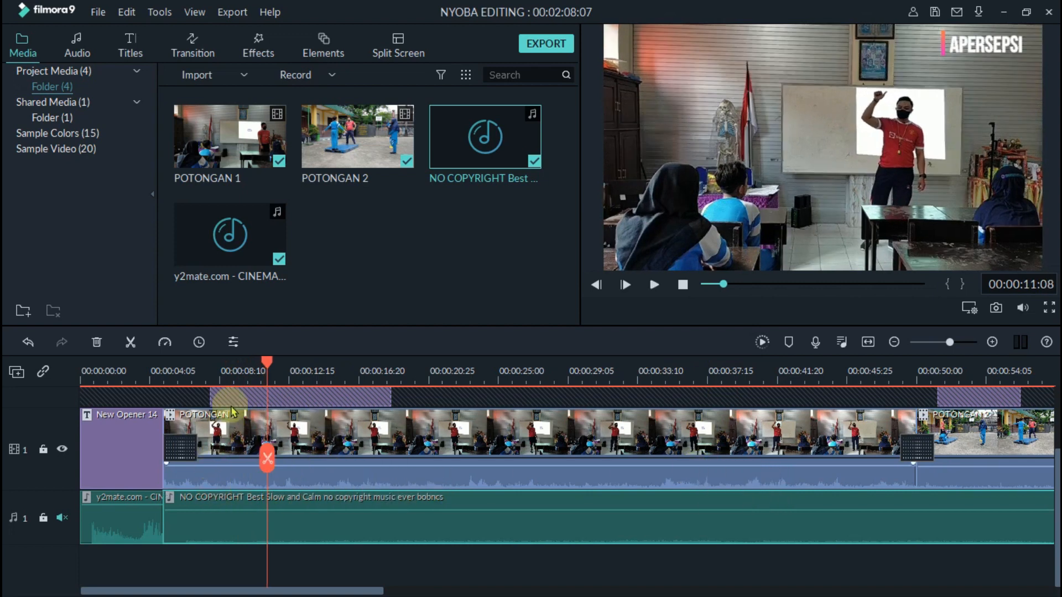
Raise the POTONGAN 1 clip's volume to 12 dB and preview its sound.
mouse_move(426, 472)
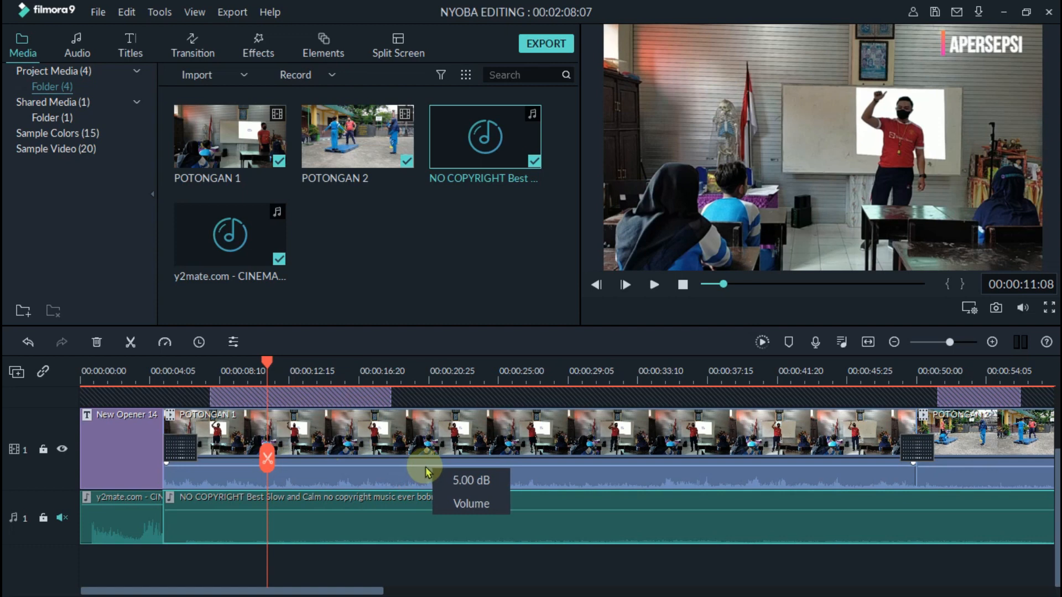
left_click_drag(427, 469, 427, 467)
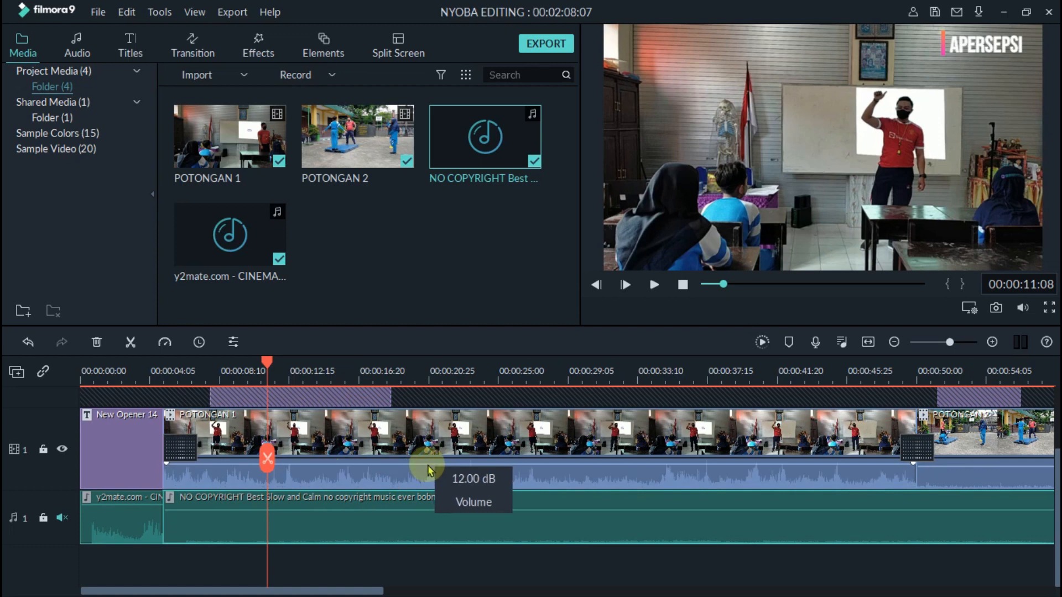
key("space")
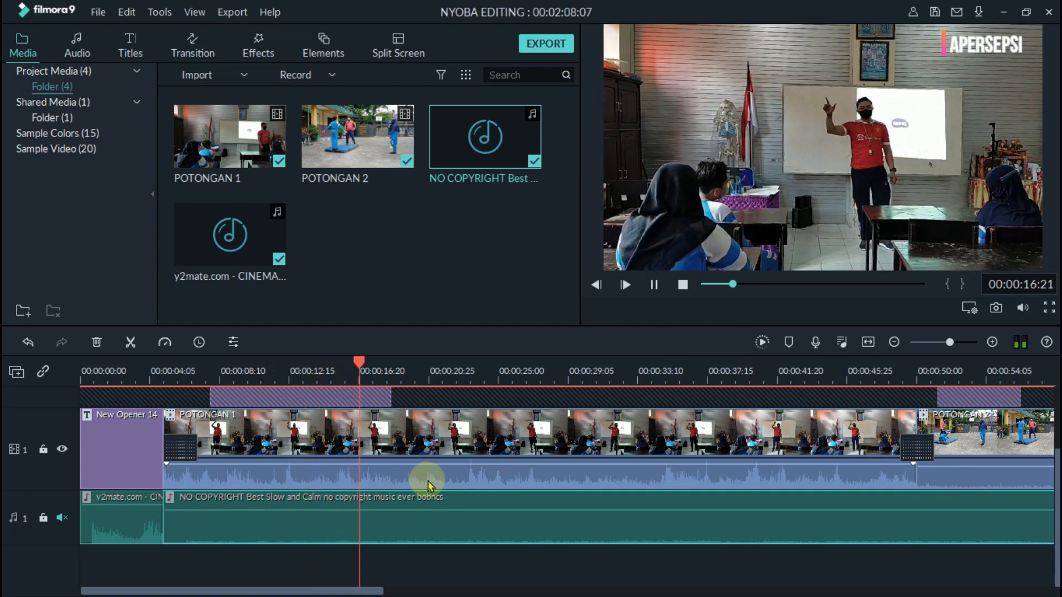
key("space")
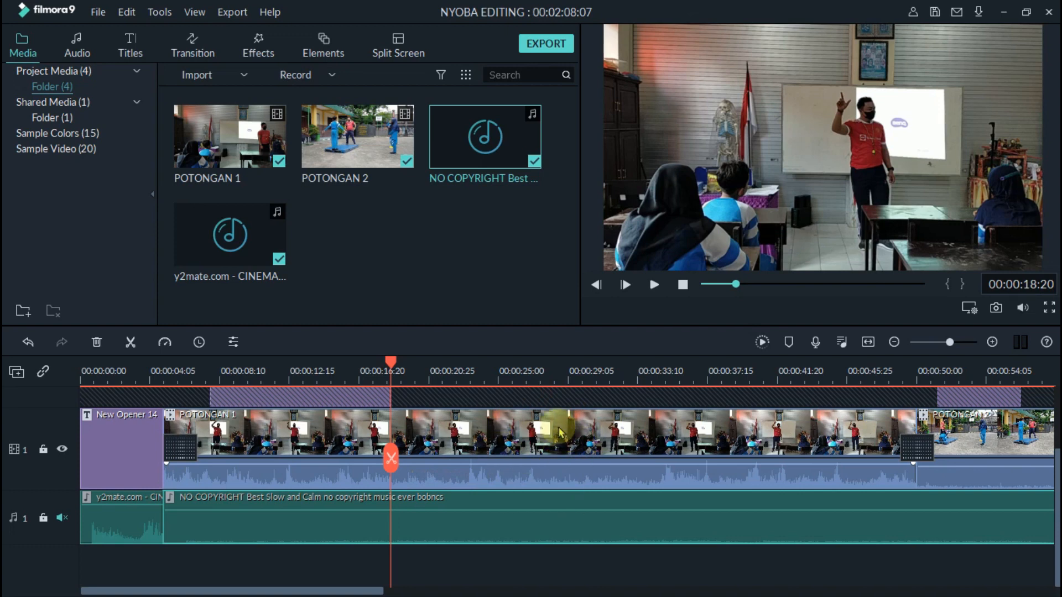
Open POTONGAN 1's audio settings and raise the background noise removal strength to about the middle, previewing the sound.
double_click(486, 432)
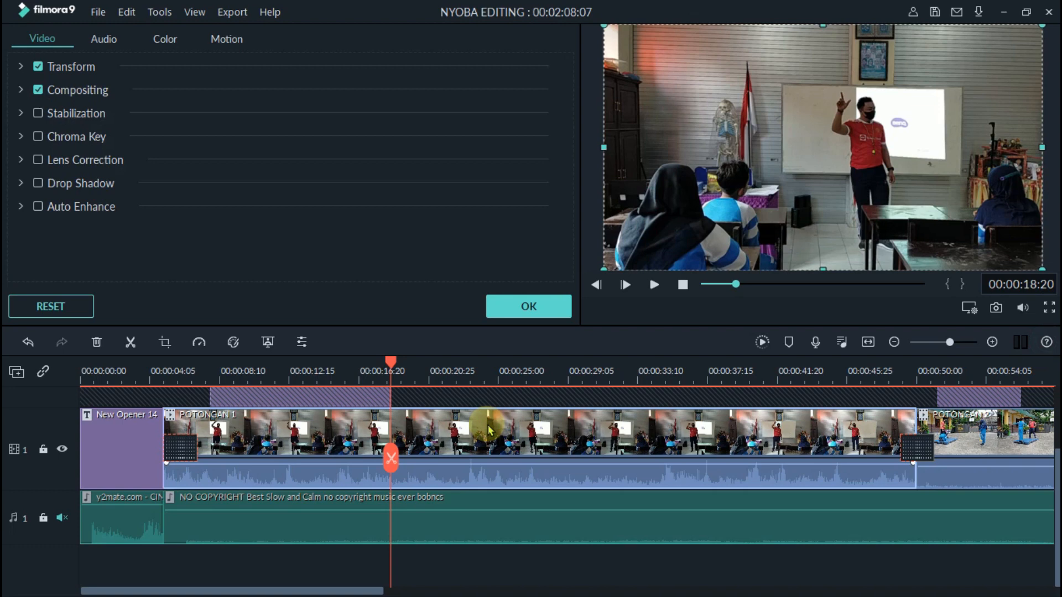
left_click(106, 39)
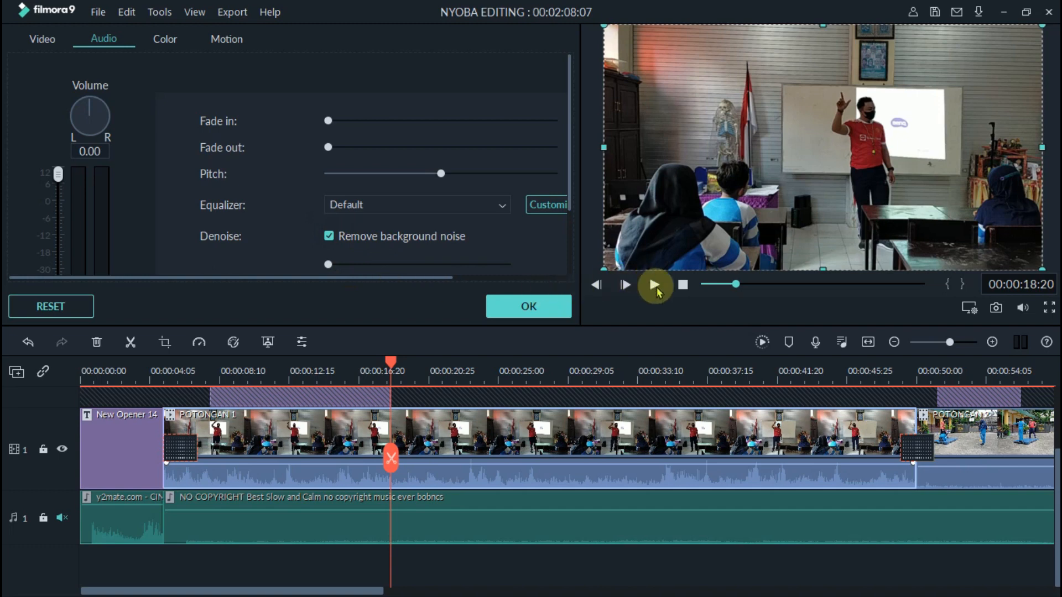
left_click(654, 286)
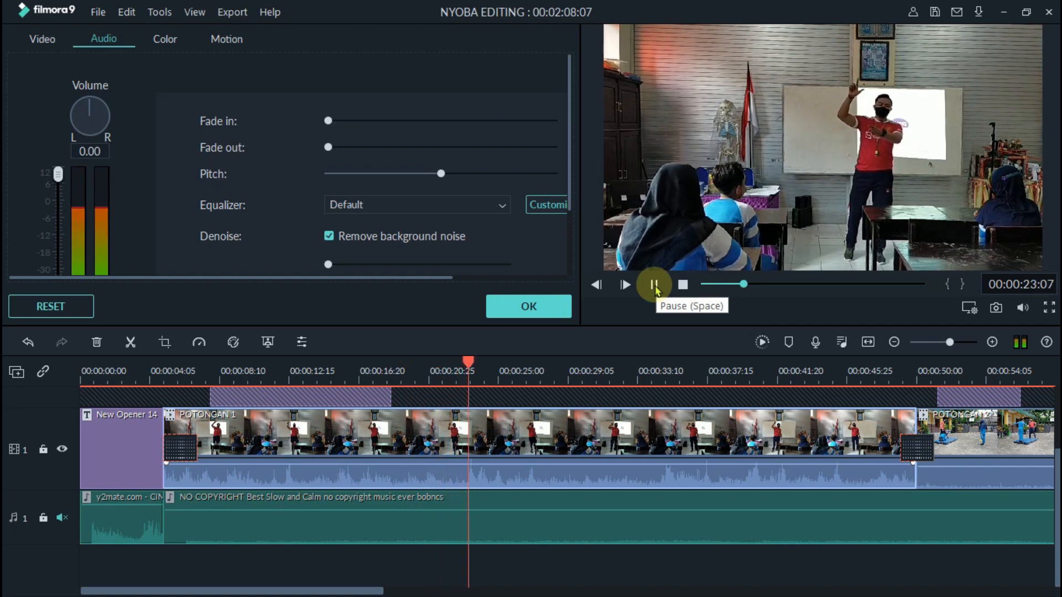
left_click(654, 285)
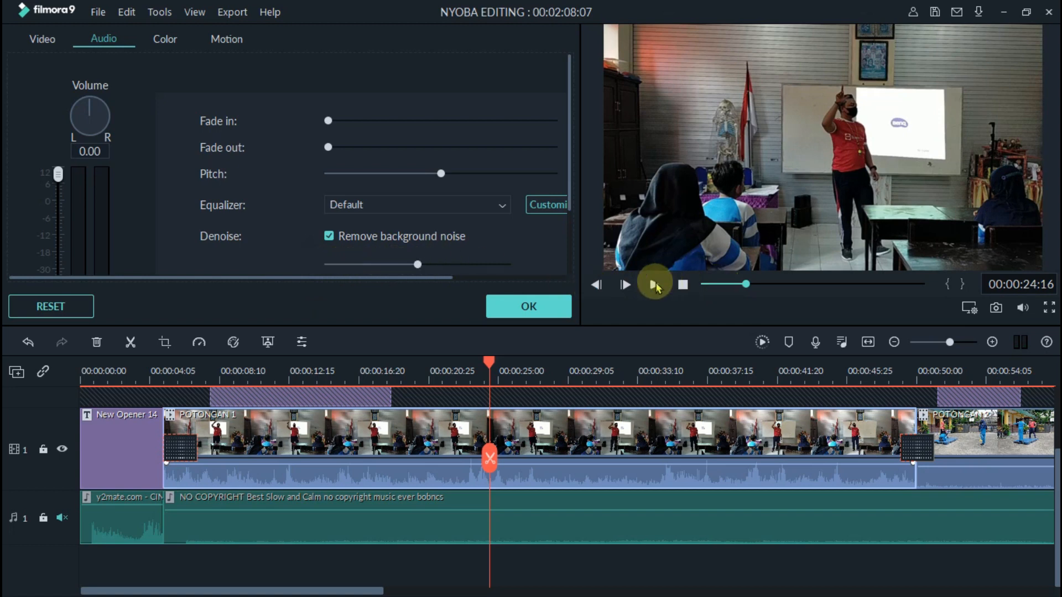
left_click(653, 287)
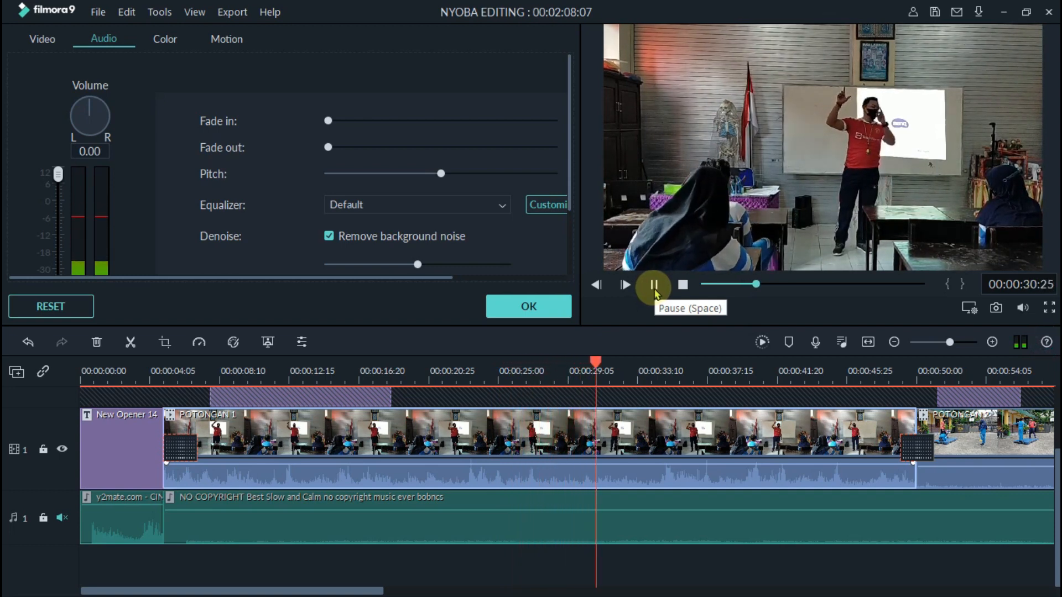
left_click(309, 370)
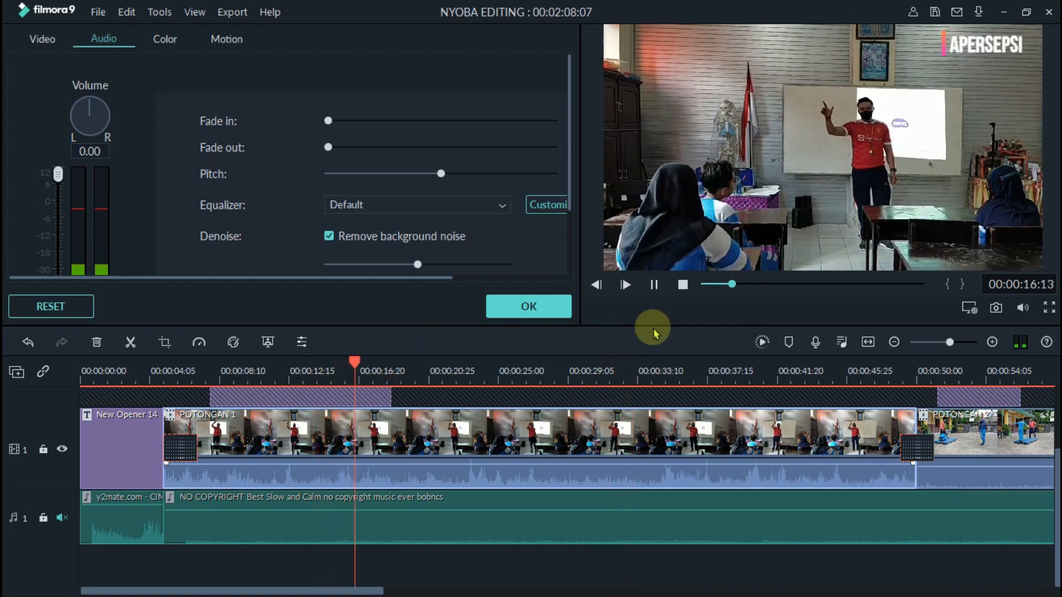
left_click(655, 284)
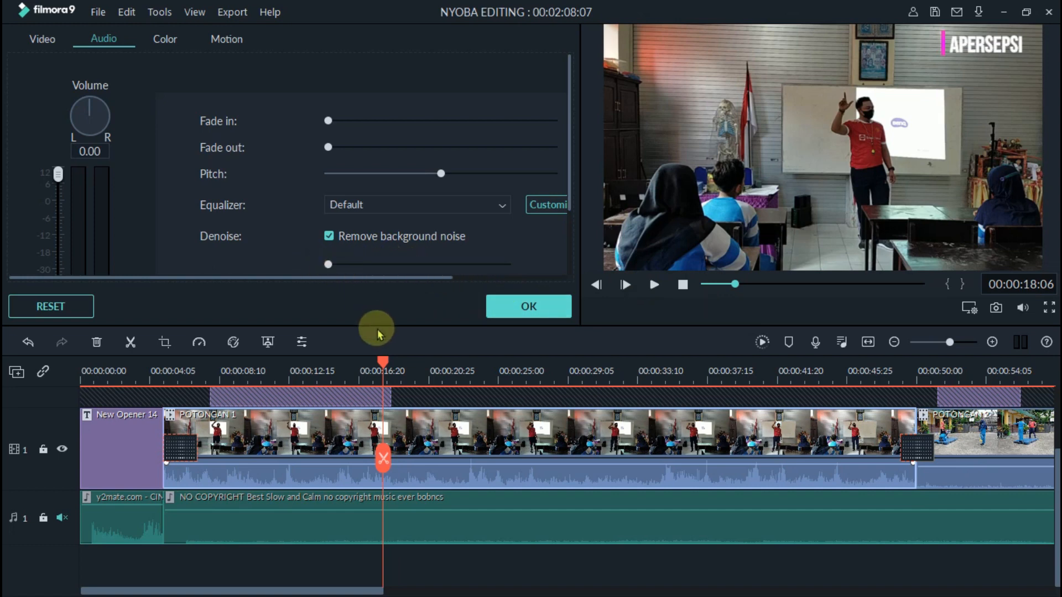
Preview POTONGAN 1 with background noise removal at its lowest strength, and again with it switched off, to compare the sound.
left_click(652, 286)
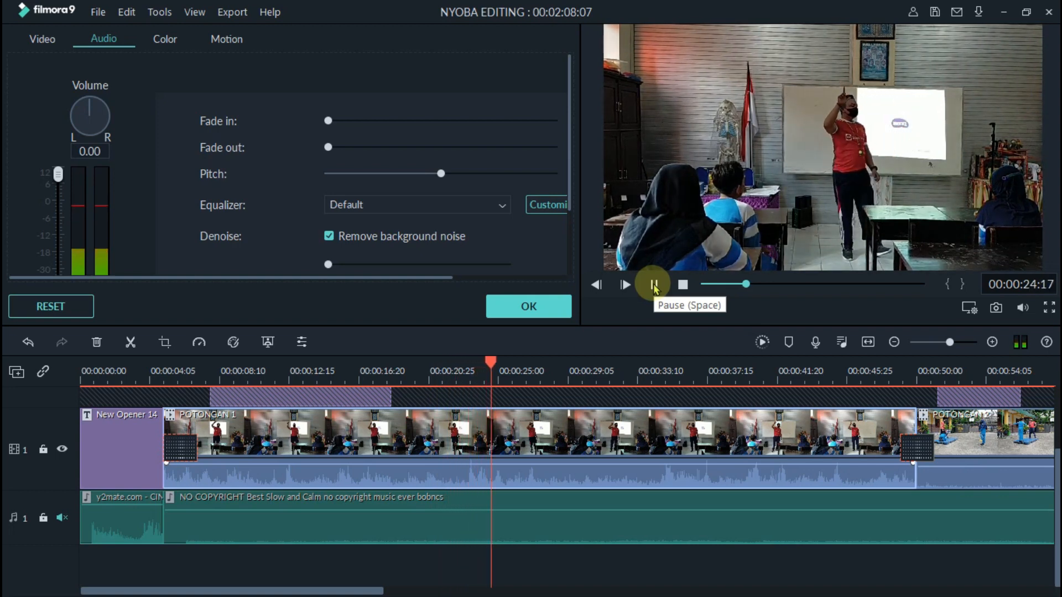
left_click(654, 285)
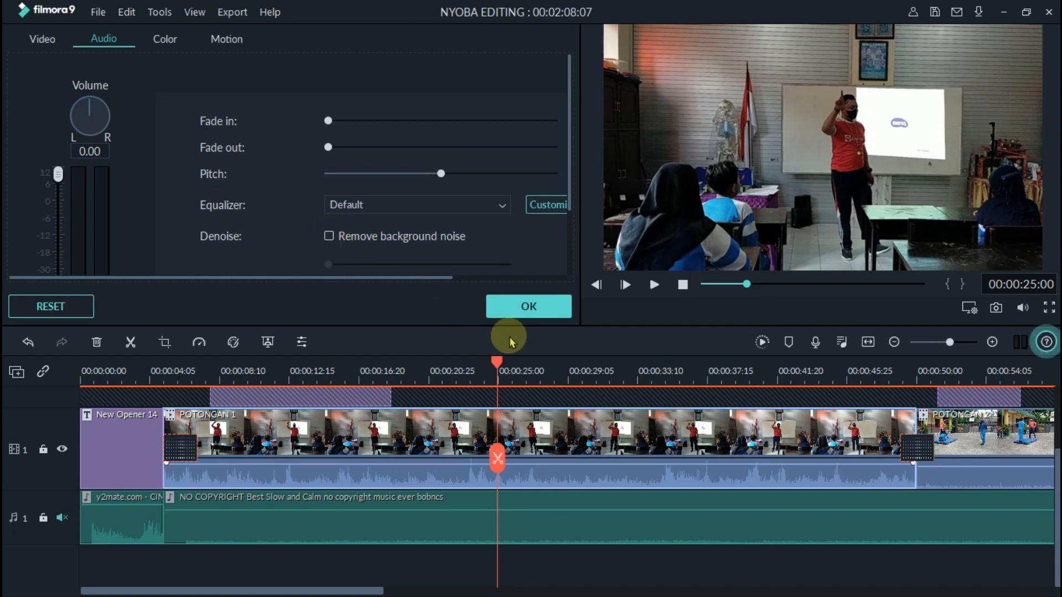
left_click_drag(495, 363, 315, 362)
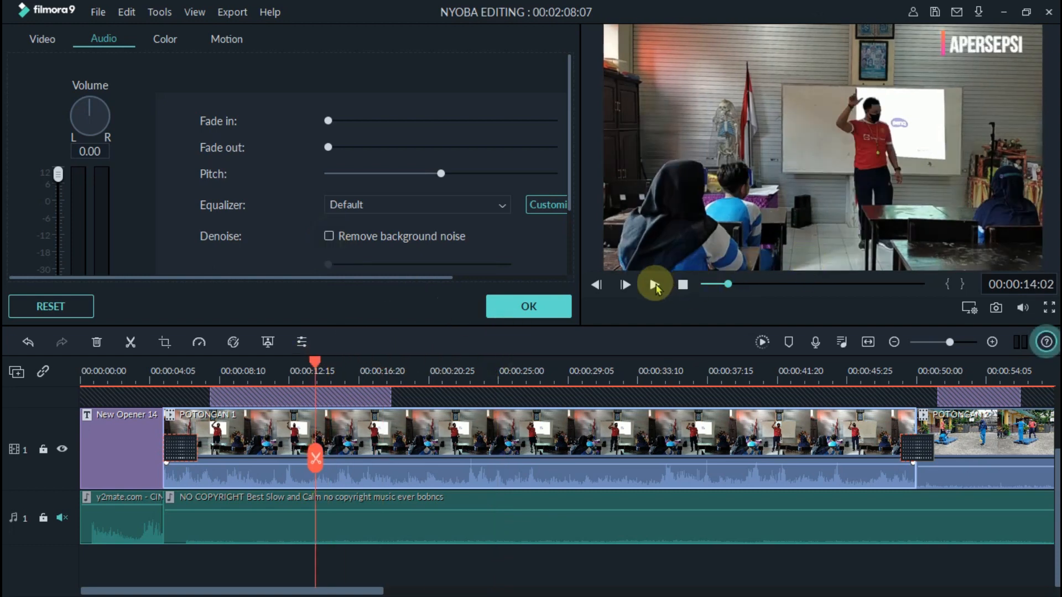
left_click(655, 284)
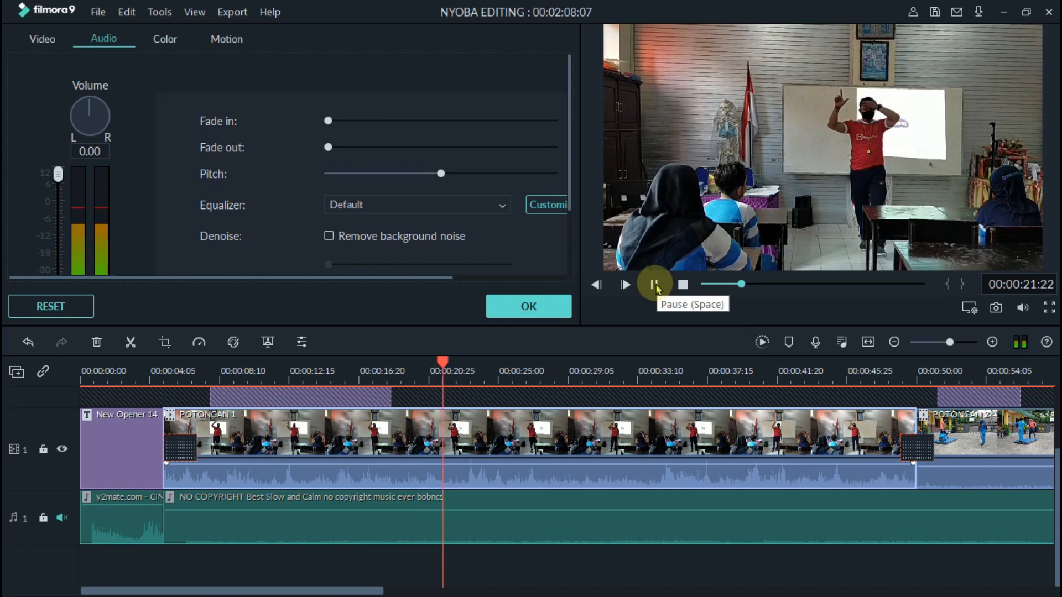
left_click(654, 284)
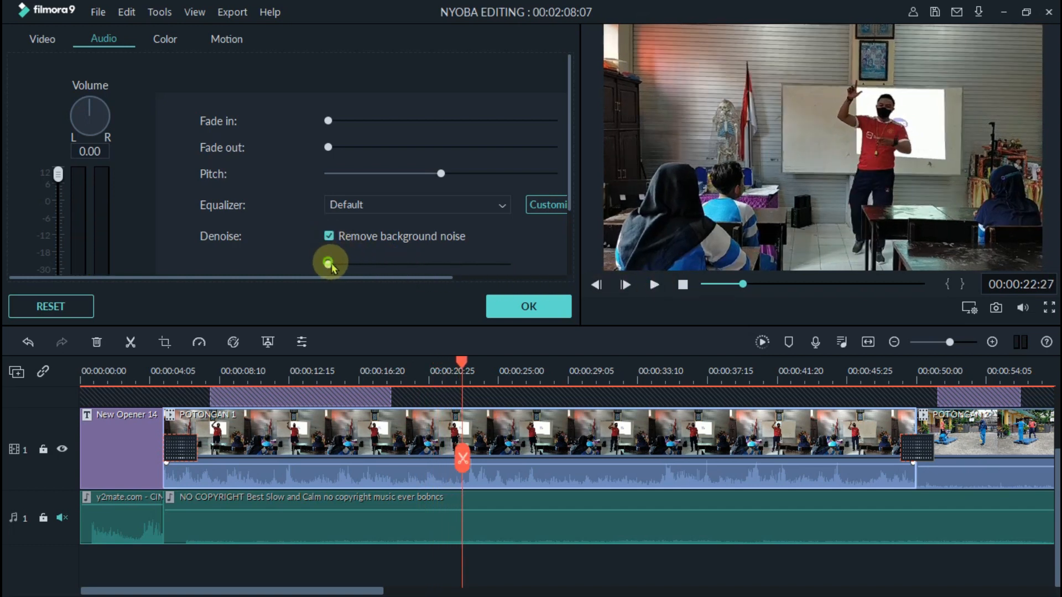
Set POTONGAN 1's background noise removal to about the middle strength, preview the sound and apply the audio settings.
left_click_drag(331, 265, 410, 274)
left_click(654, 284)
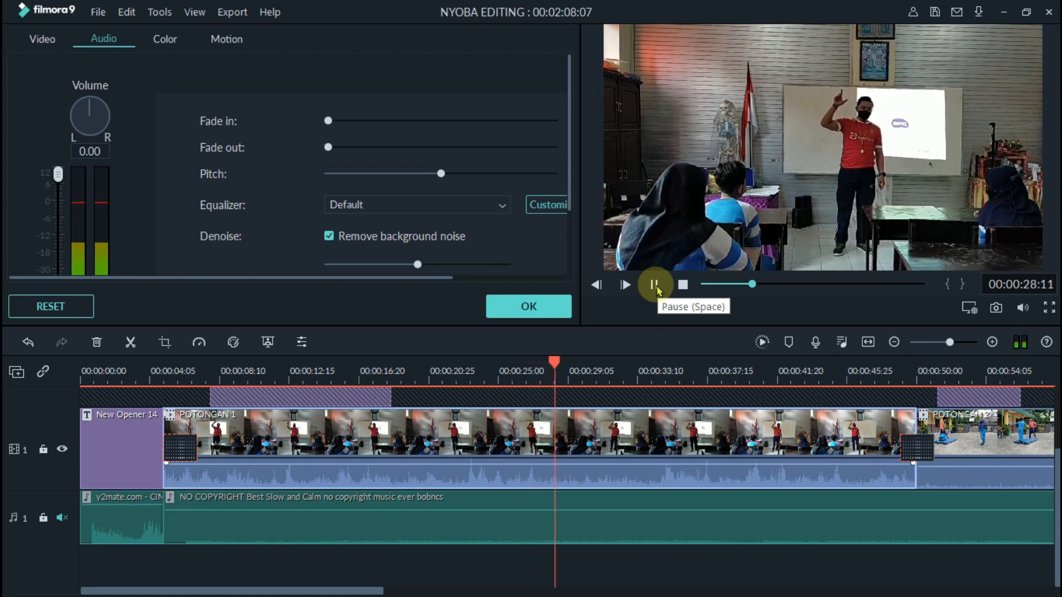
left_click(656, 286)
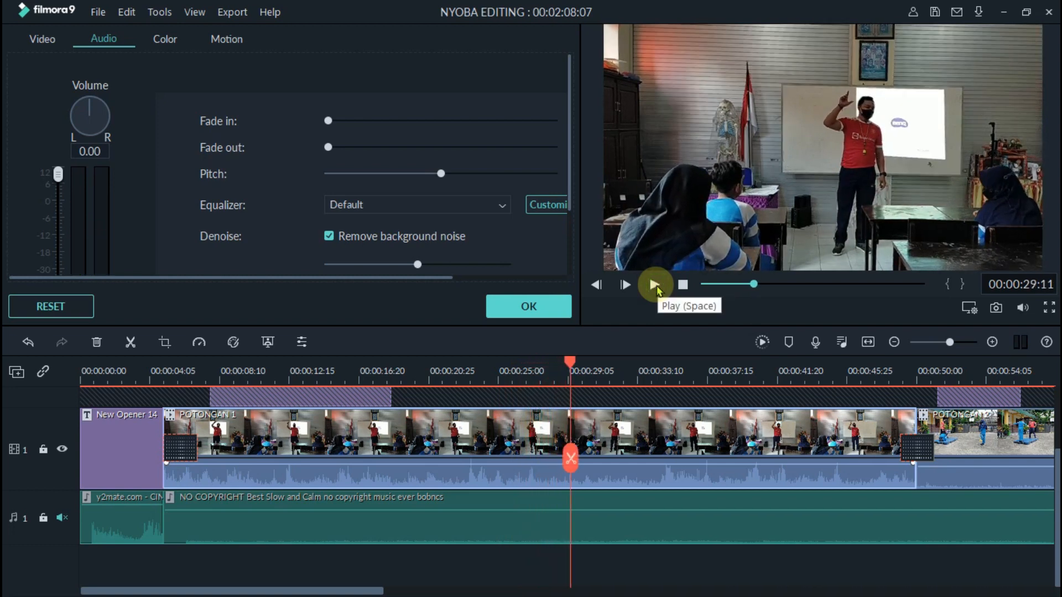
left_click(528, 308)
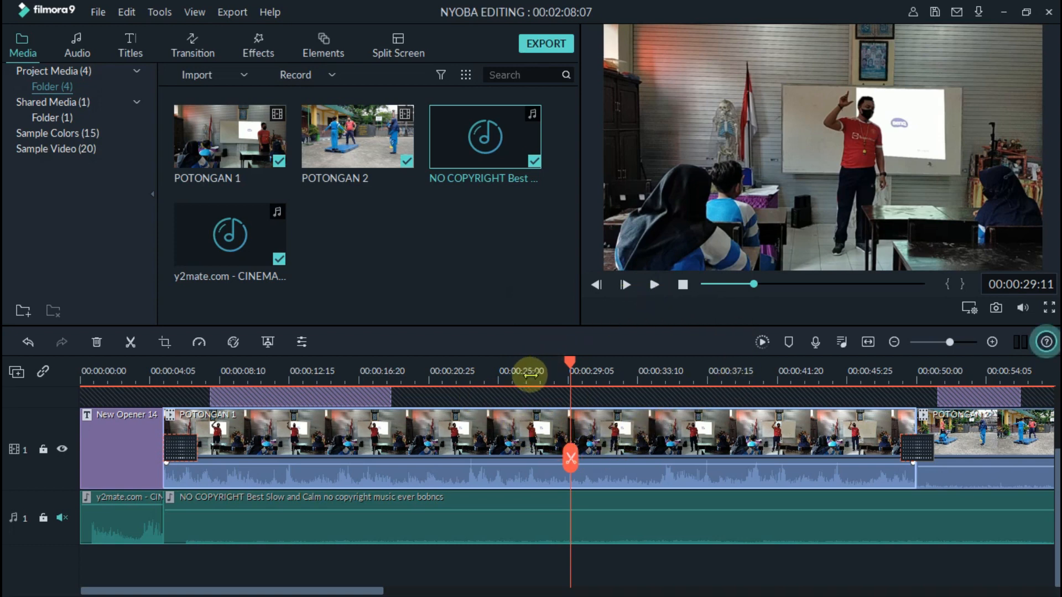
Unmute audio track 1 and preview the project from the start up to 00:00:05:09.
left_click(684, 285)
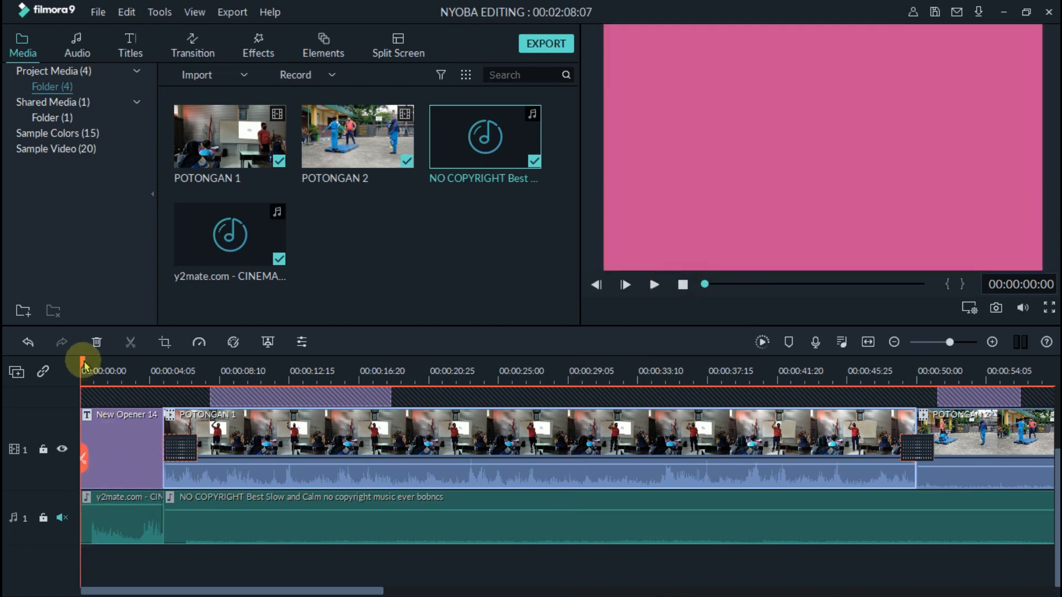
left_click_drag(82, 363, 82, 408)
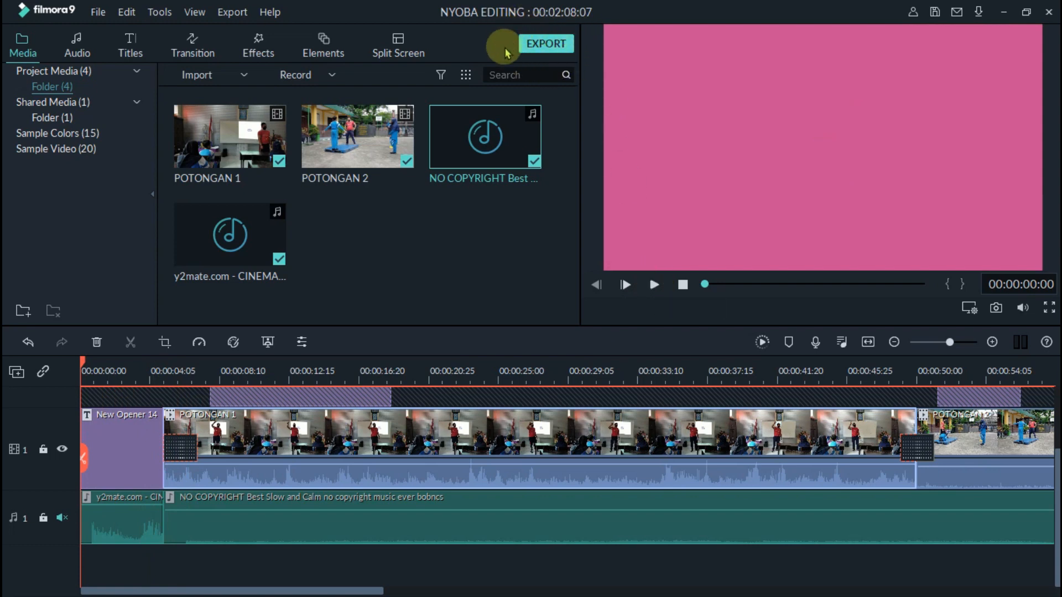
left_click(654, 284)
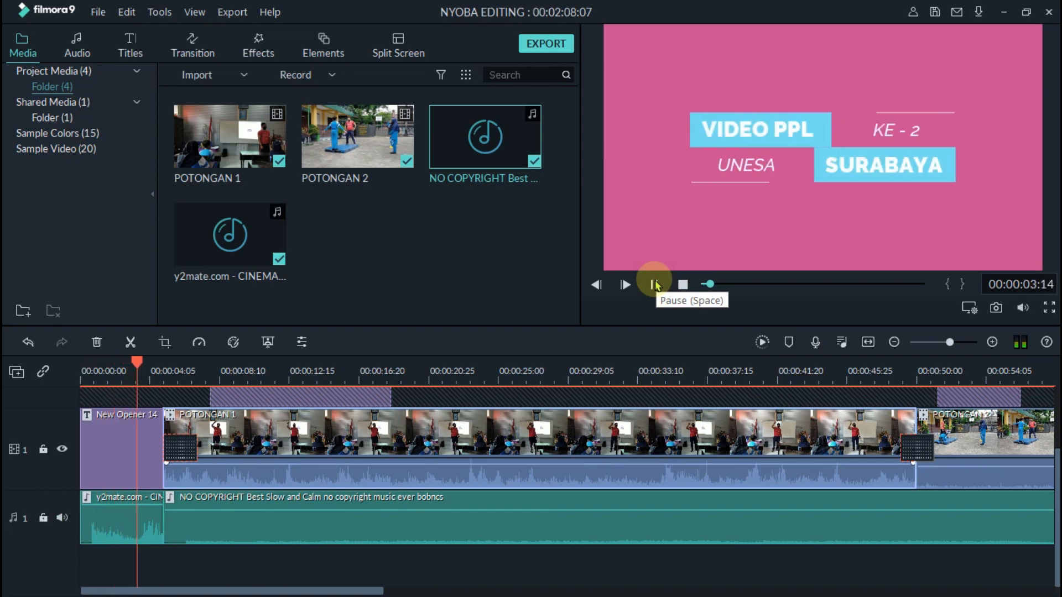
left_click(655, 285)
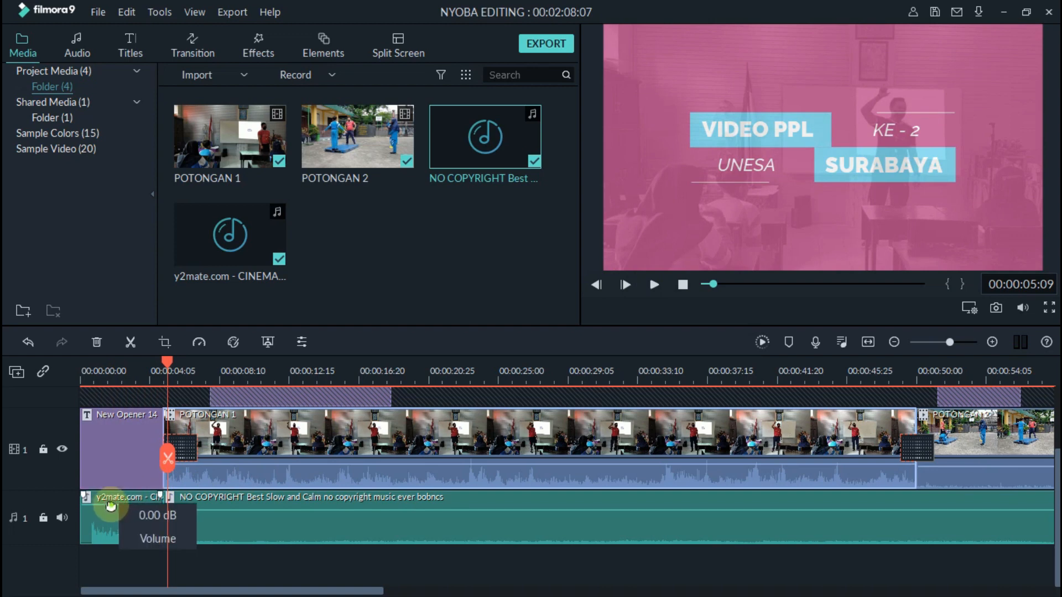
Raise the volume of the opener's music clip on audio track 1 and preview the project with the speech.
left_click_drag(113, 505, 110, 496)
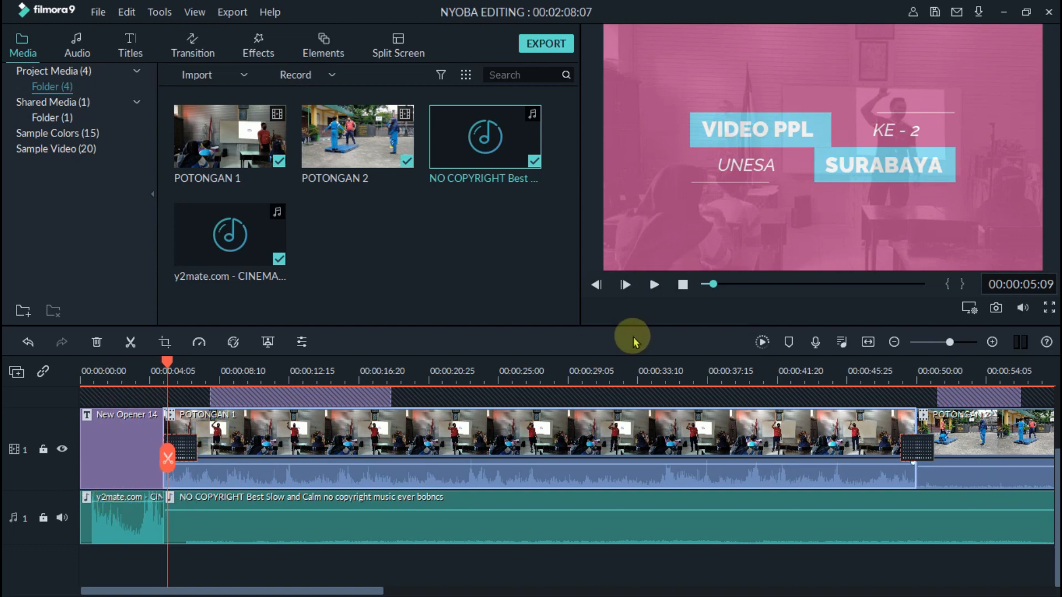
left_click(686, 287)
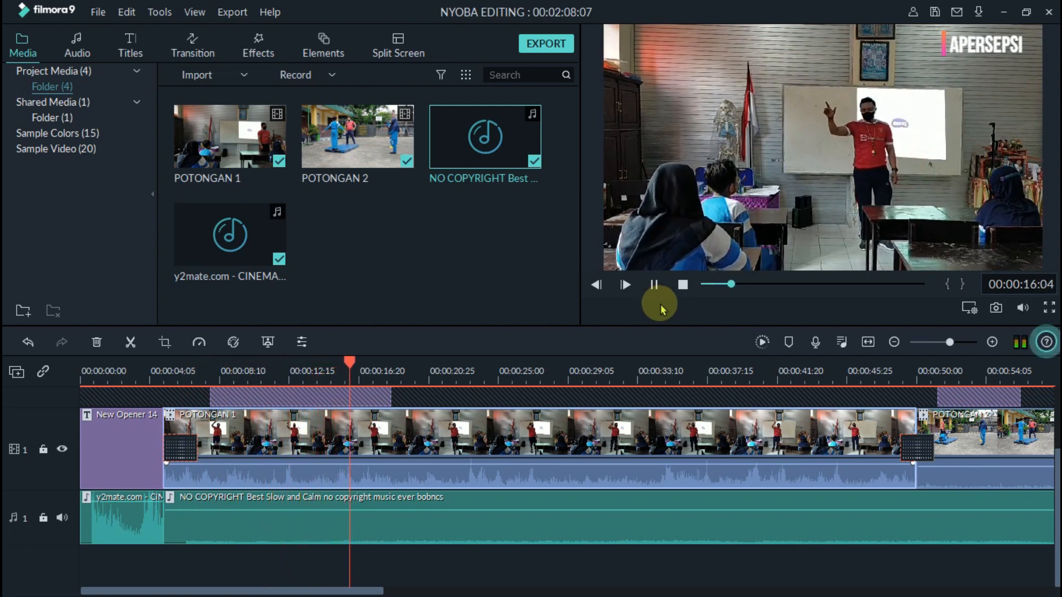
left_click(682, 284)
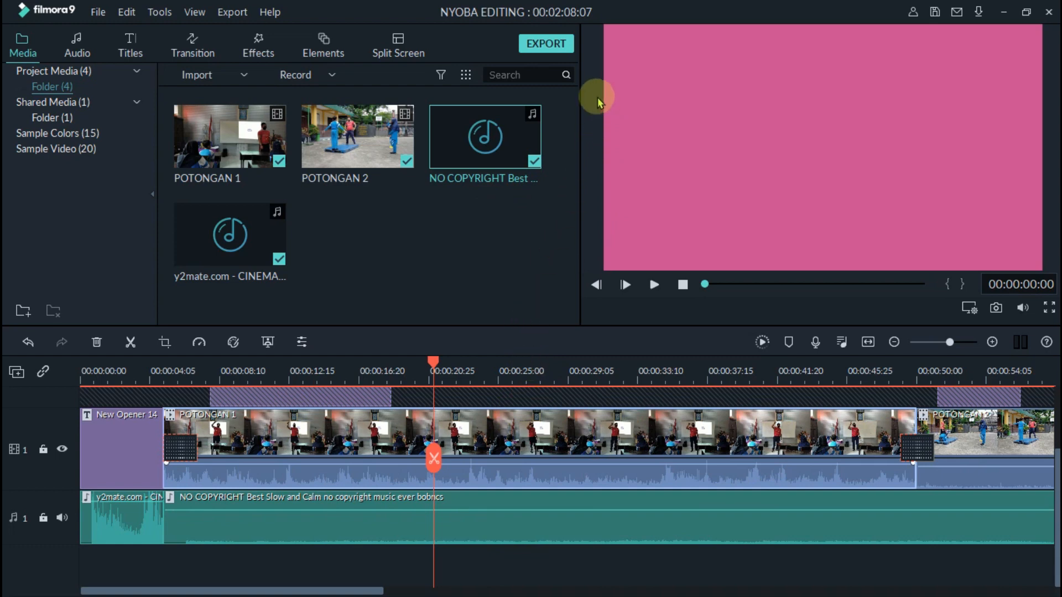
Open the local MP4 export, name the video BELAJAR NGEDIT VIDEO and set its save location to MULTIMEDIA (E:).
left_click(553, 49)
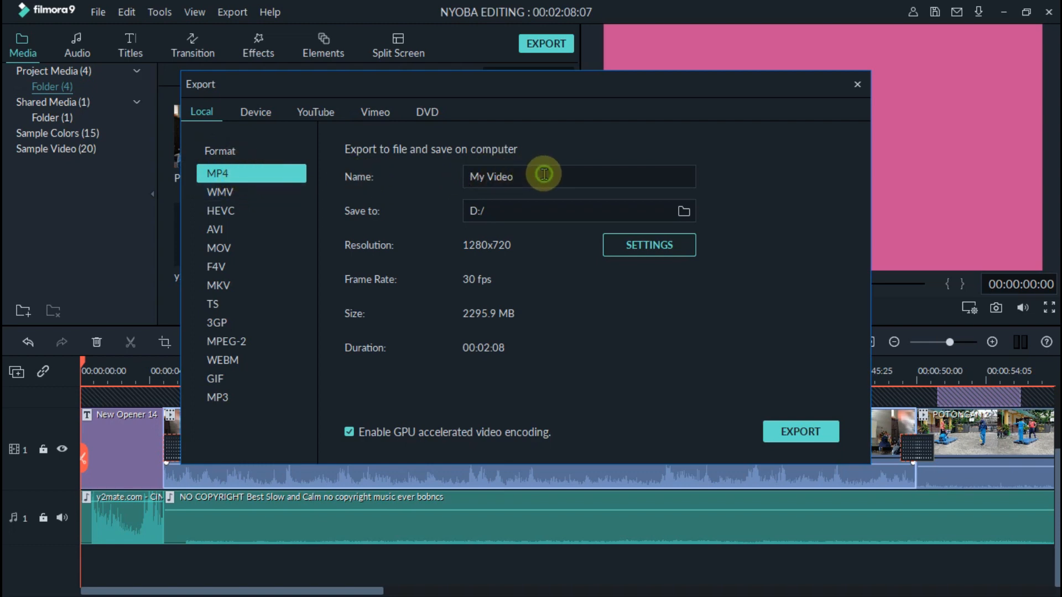
left_click_drag(539, 175, 465, 176)
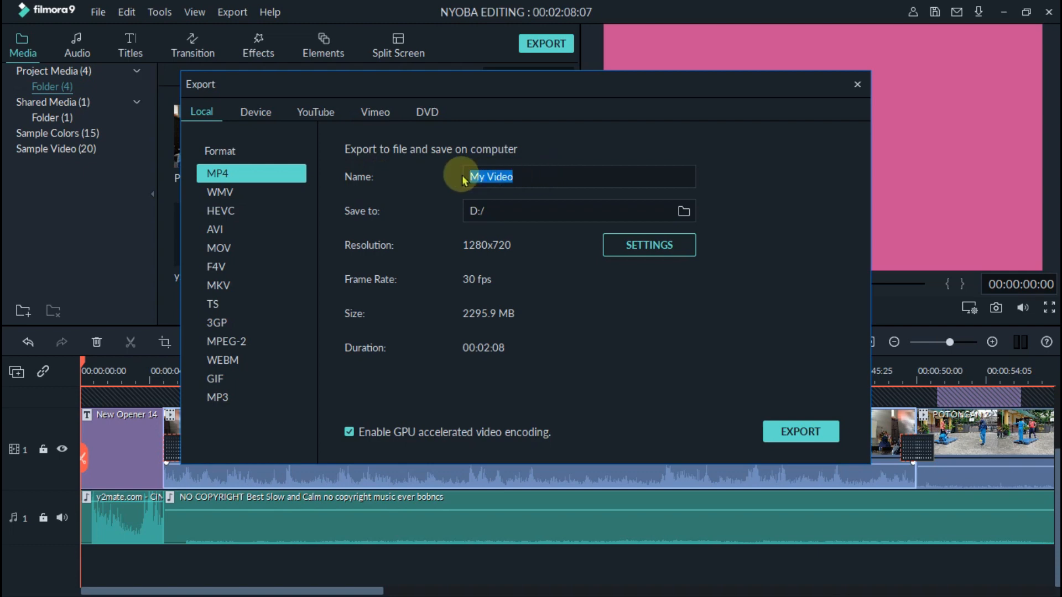
type("BELAJAR NGEDIT VIDEO")
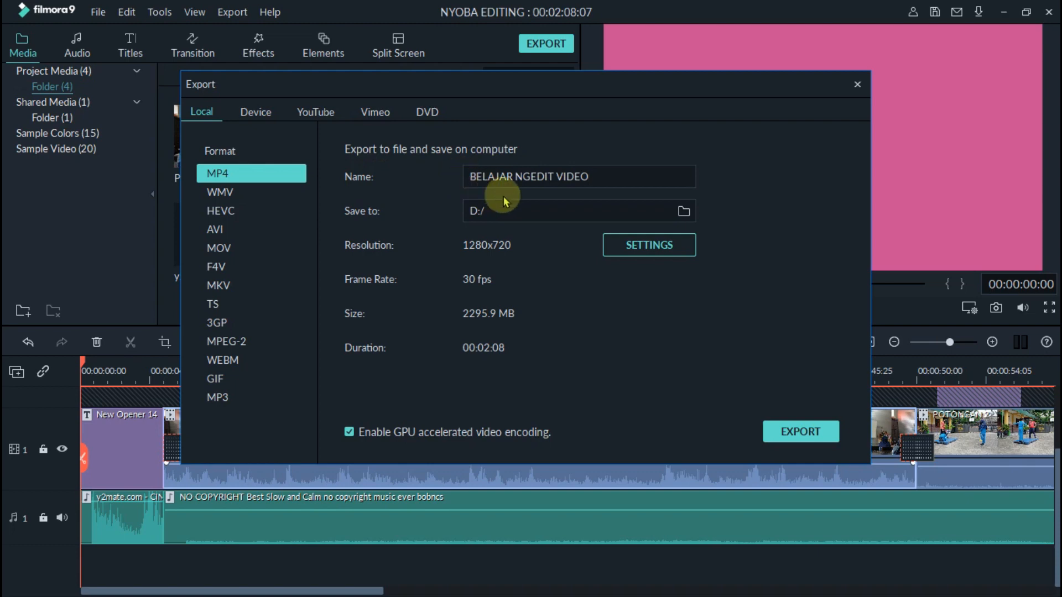
left_click(684, 212)
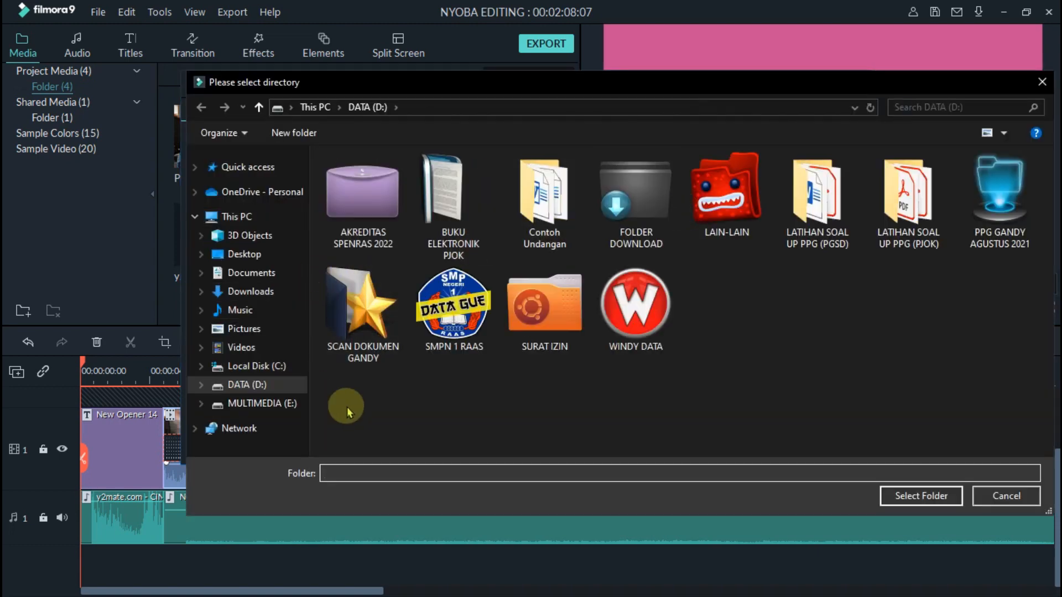
left_click(280, 404)
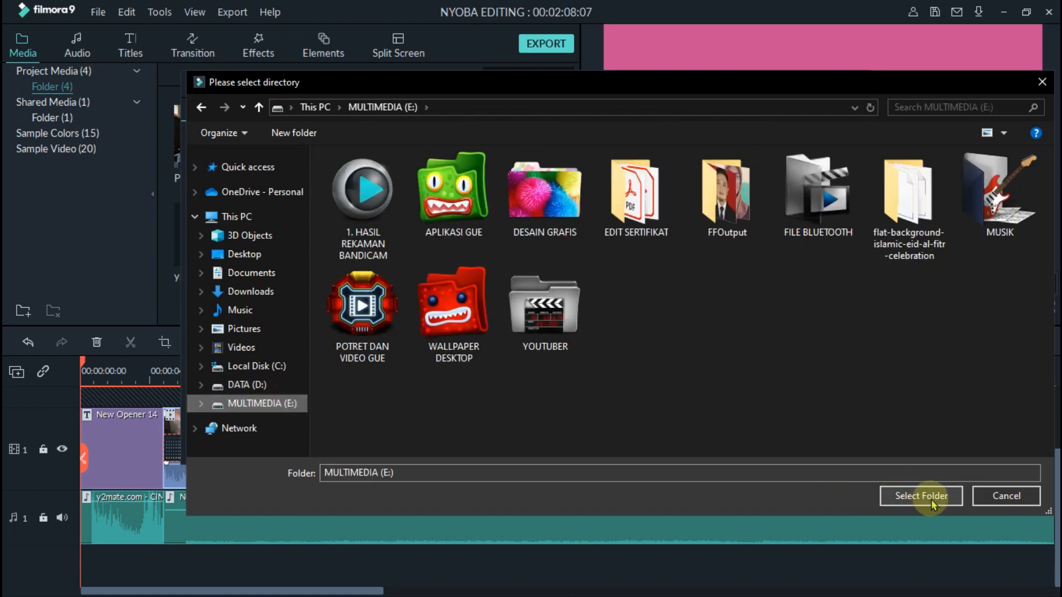
left_click(921, 496)
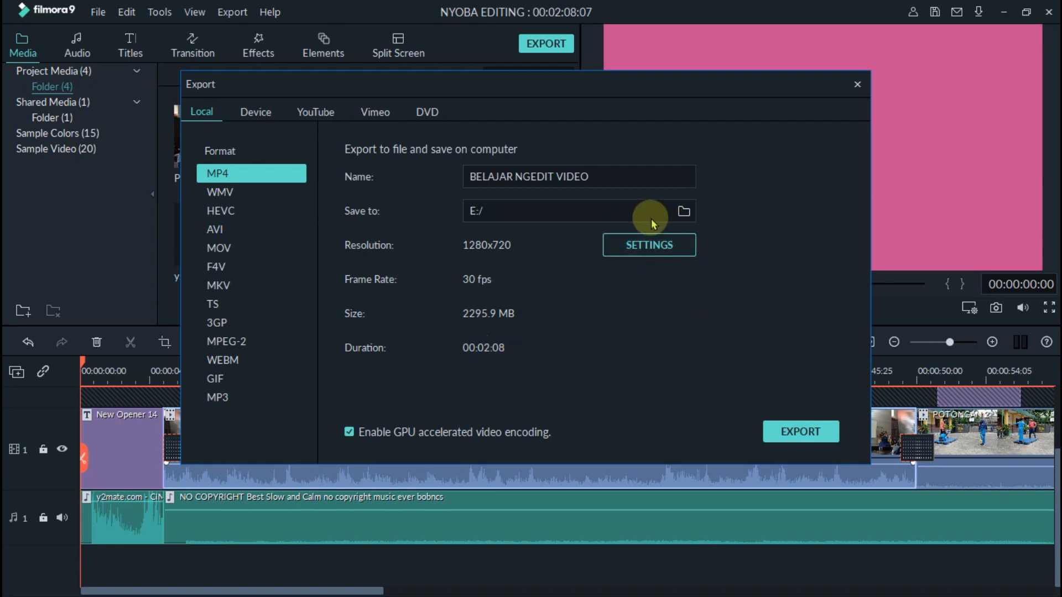
Try the Good and Better export quality presets, set the quality to Best and check the available resolutions.
left_click(648, 243)
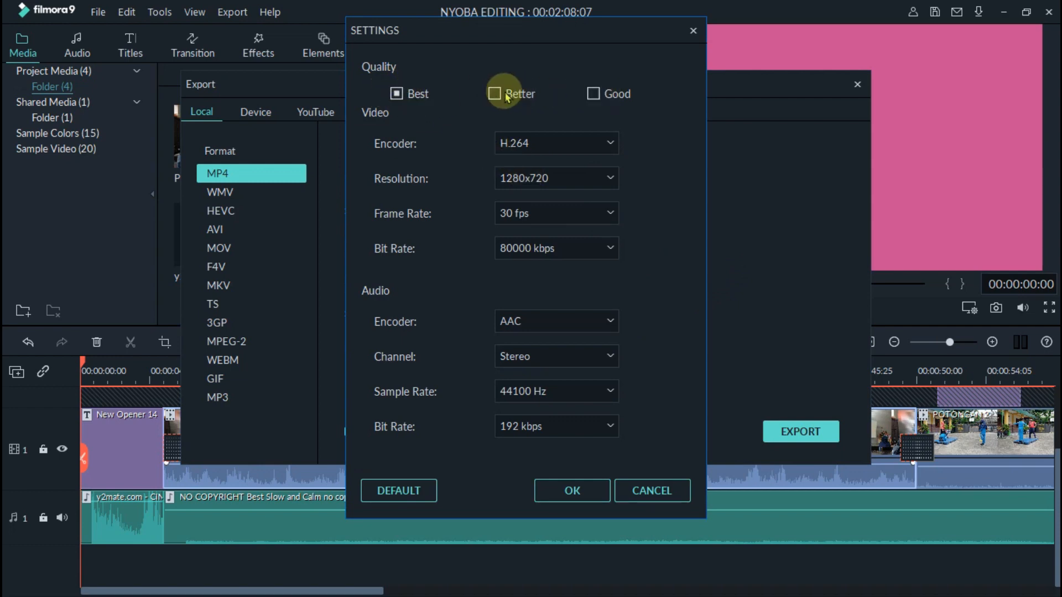
left_click(593, 96)
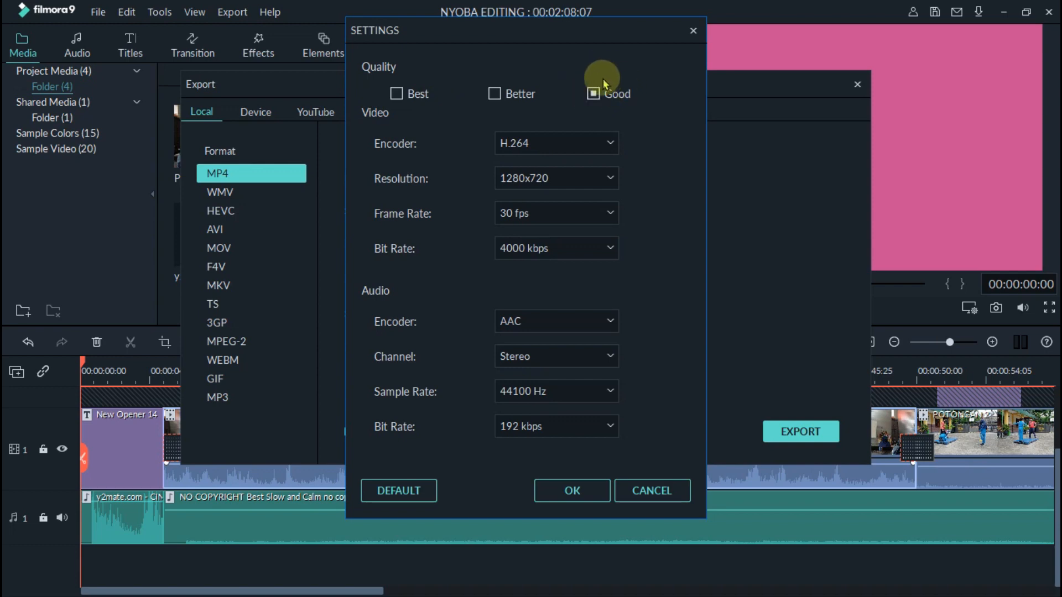
left_click(494, 94)
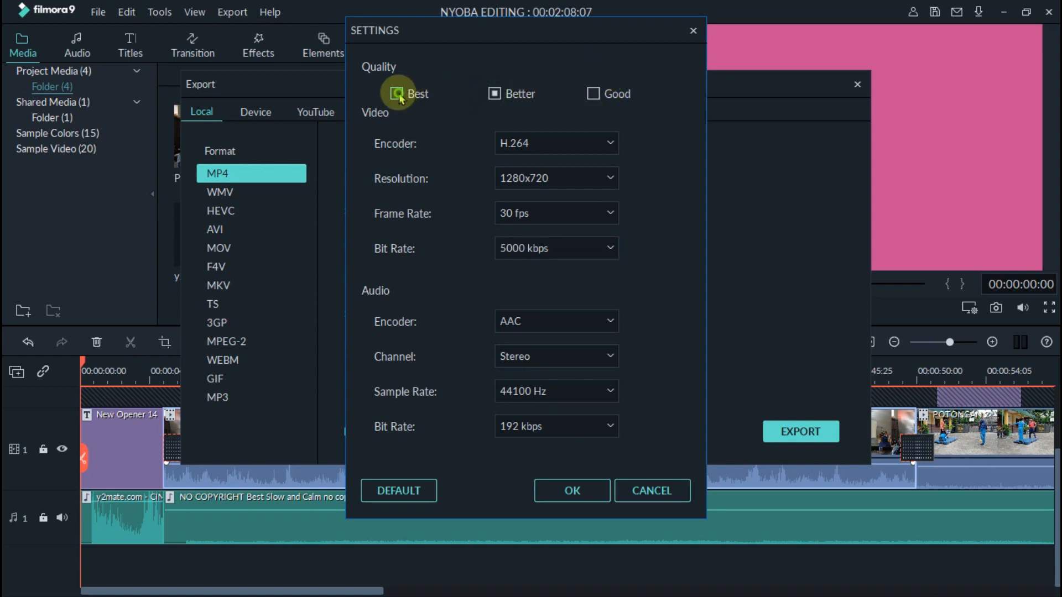
left_click(396, 94)
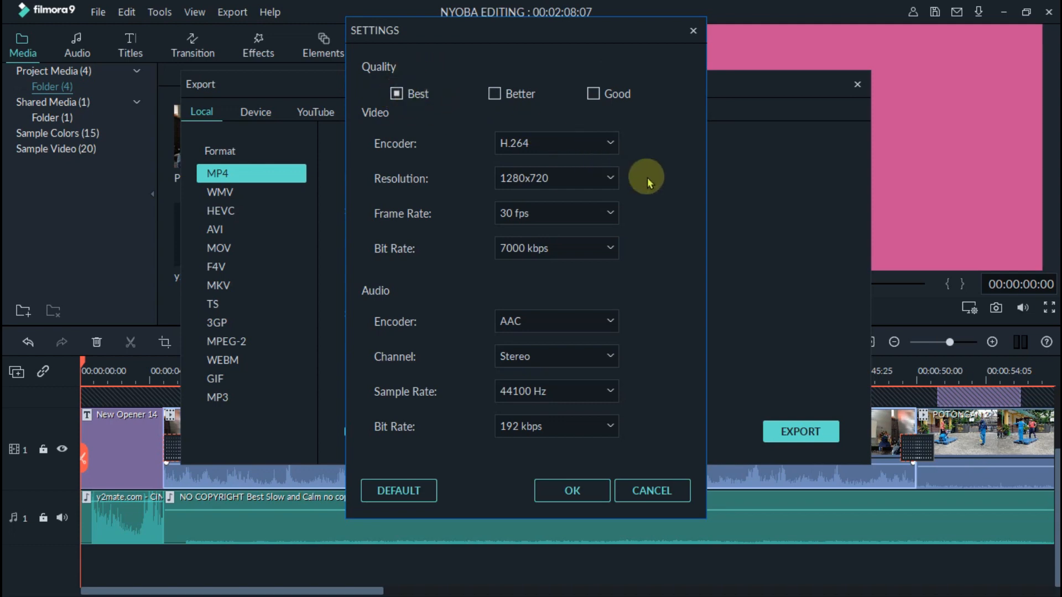
left_click(610, 178)
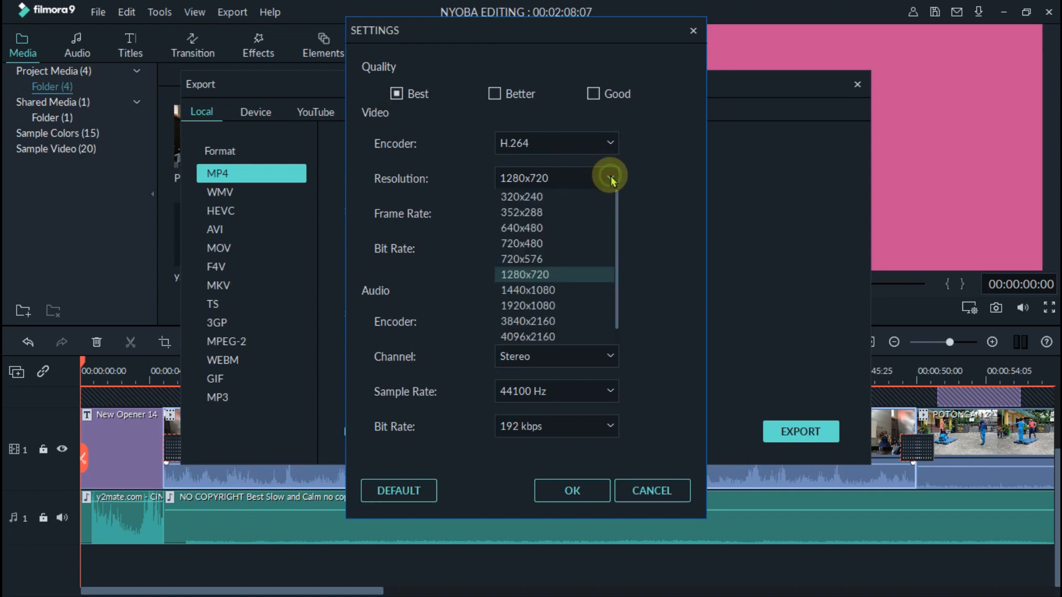
left_click(610, 178)
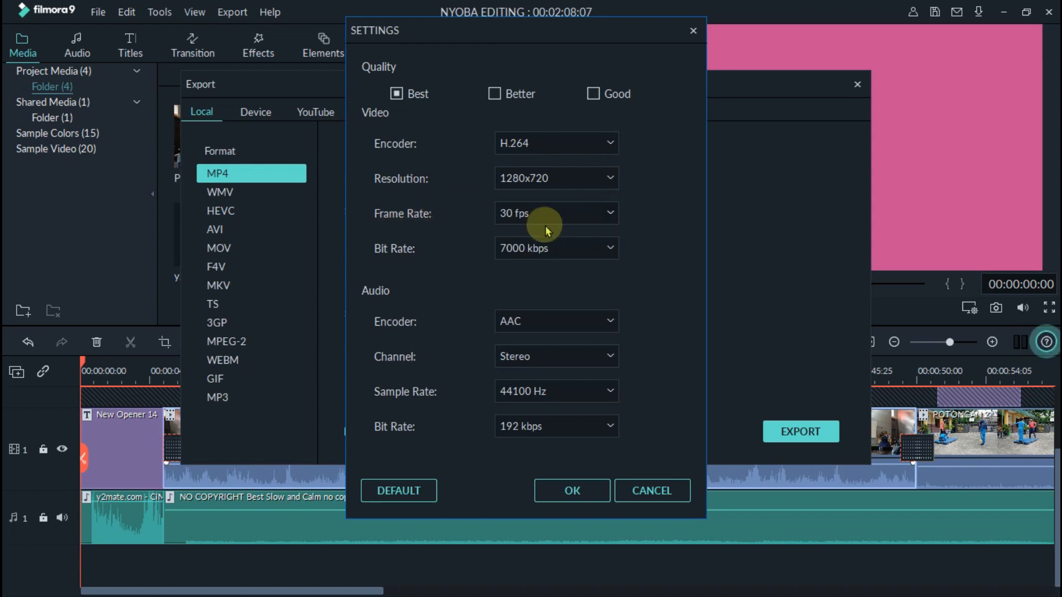
Try a 25 fps frame rate for the export and set it back to 30 fps.
left_click(612, 213)
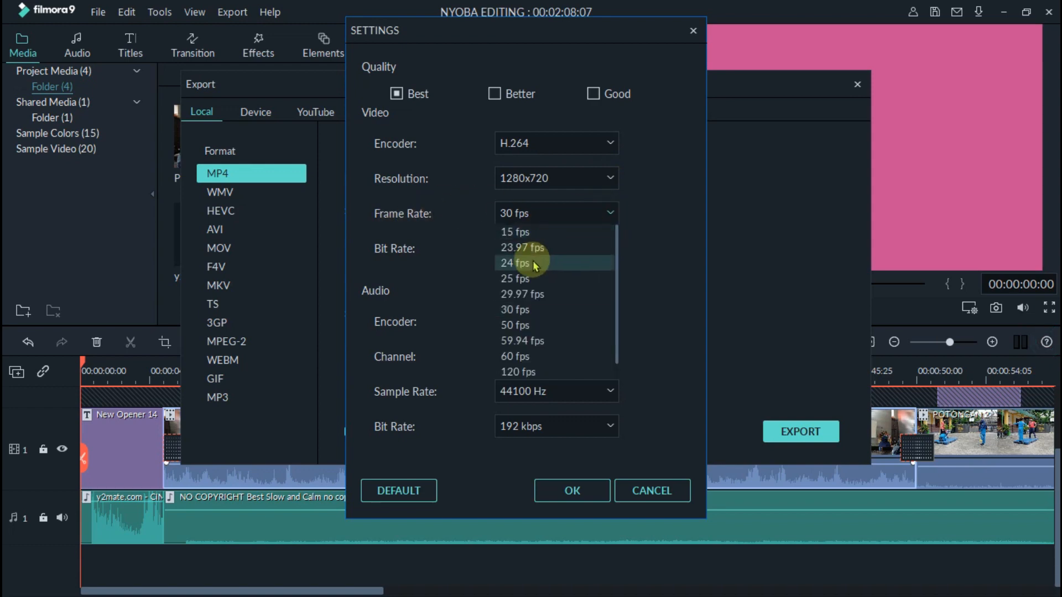
left_click(523, 279)
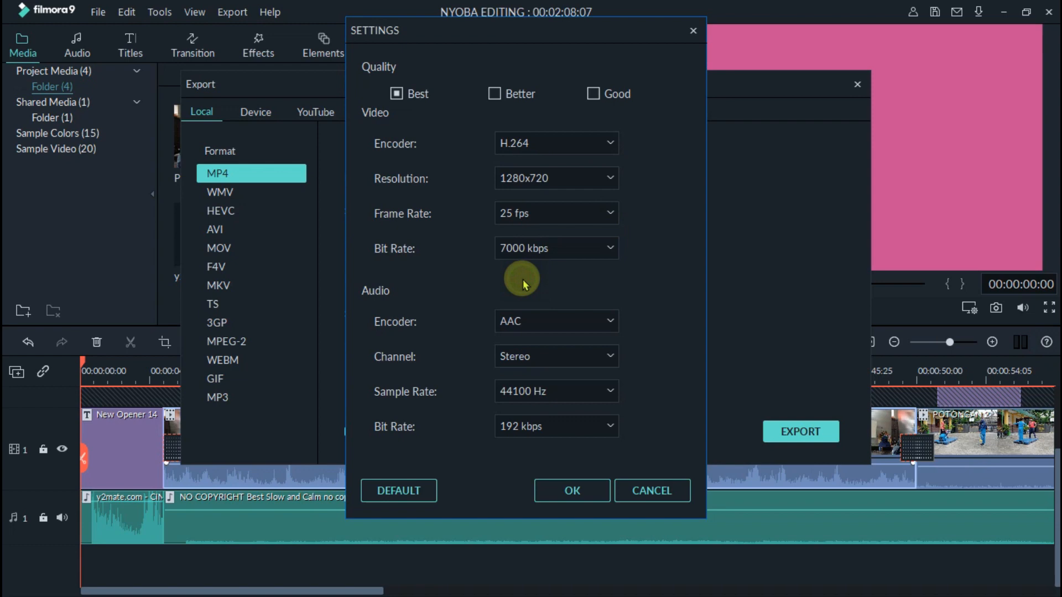
left_click(610, 213)
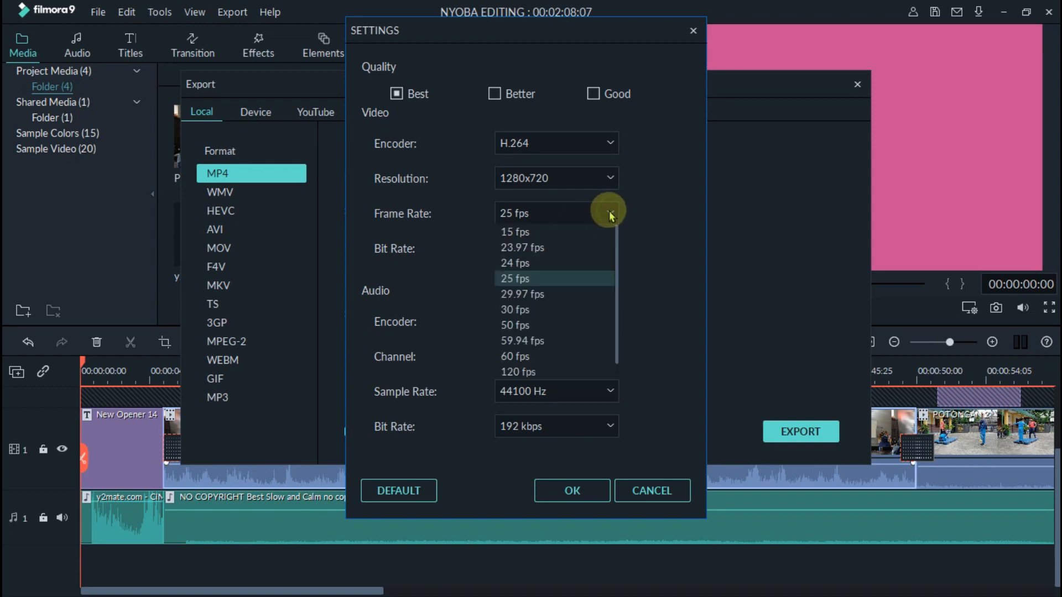
left_click(522, 313)
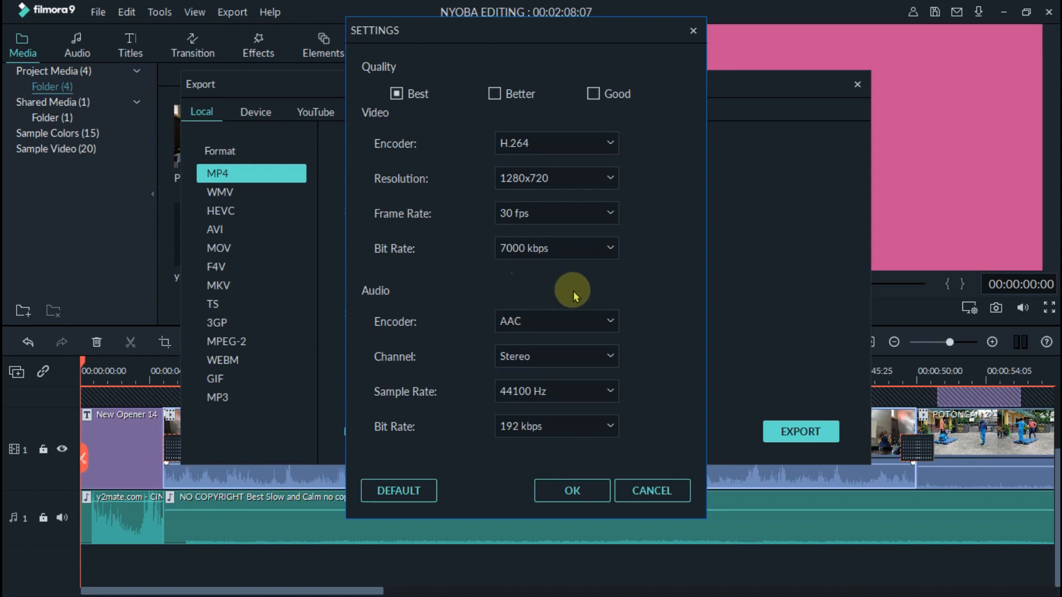
Check the available video bit rates and apply the export settings.
left_click(610, 252)
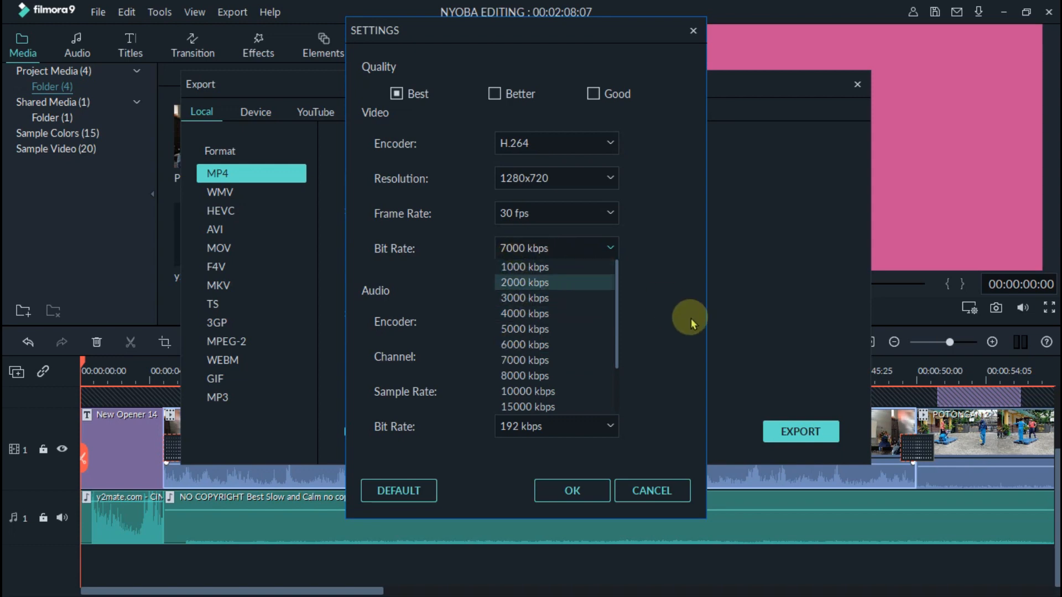
left_click(675, 311)
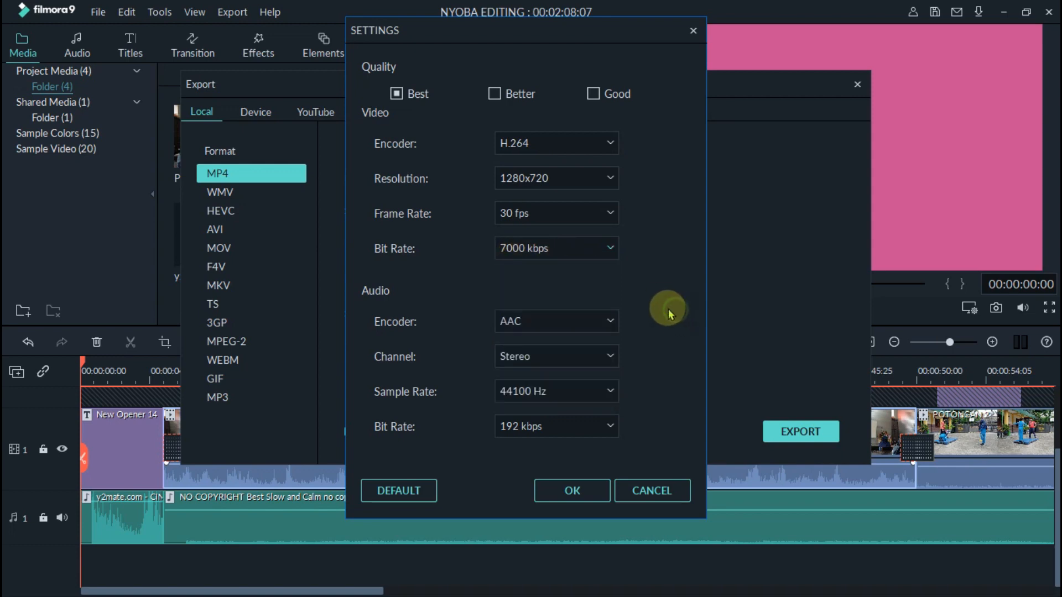
left_click(573, 491)
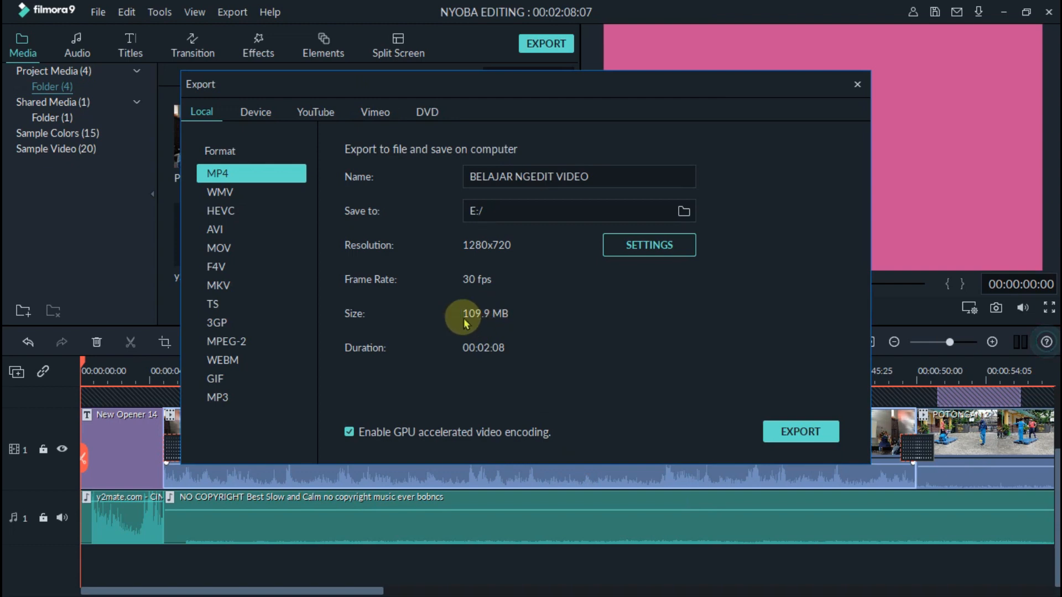
Reopen the export settings, set the video bit rate to 80000 kbps and apply the change.
left_click(663, 247)
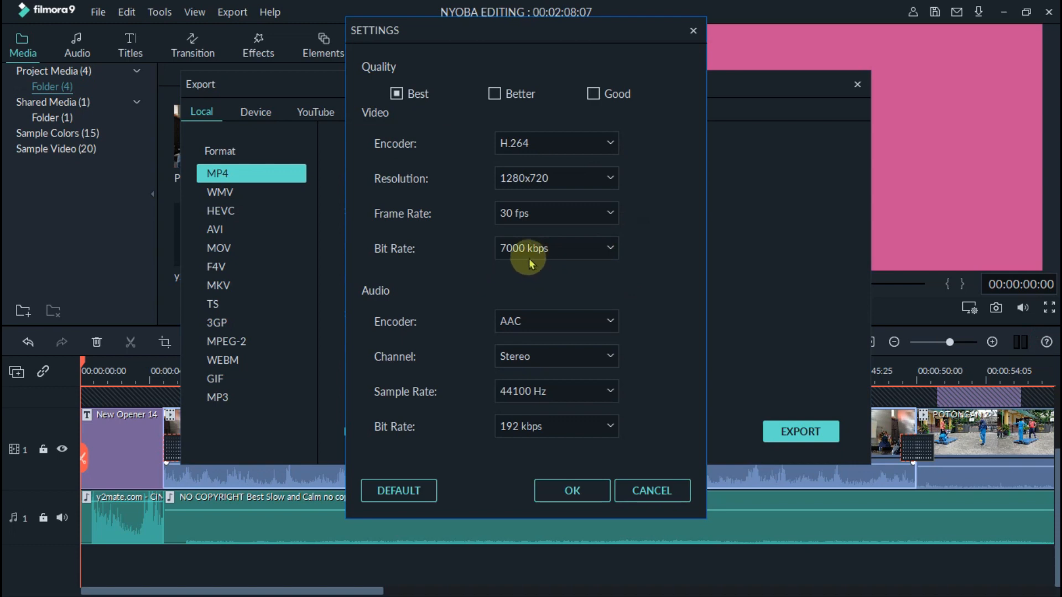
left_click(564, 247)
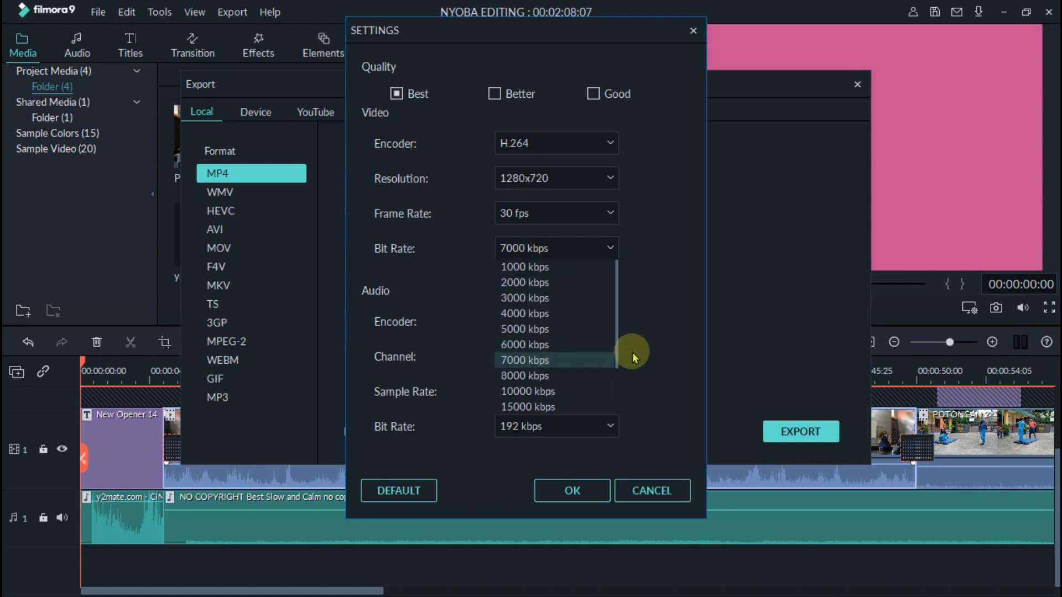
left_click_drag(616, 334, 616, 392)
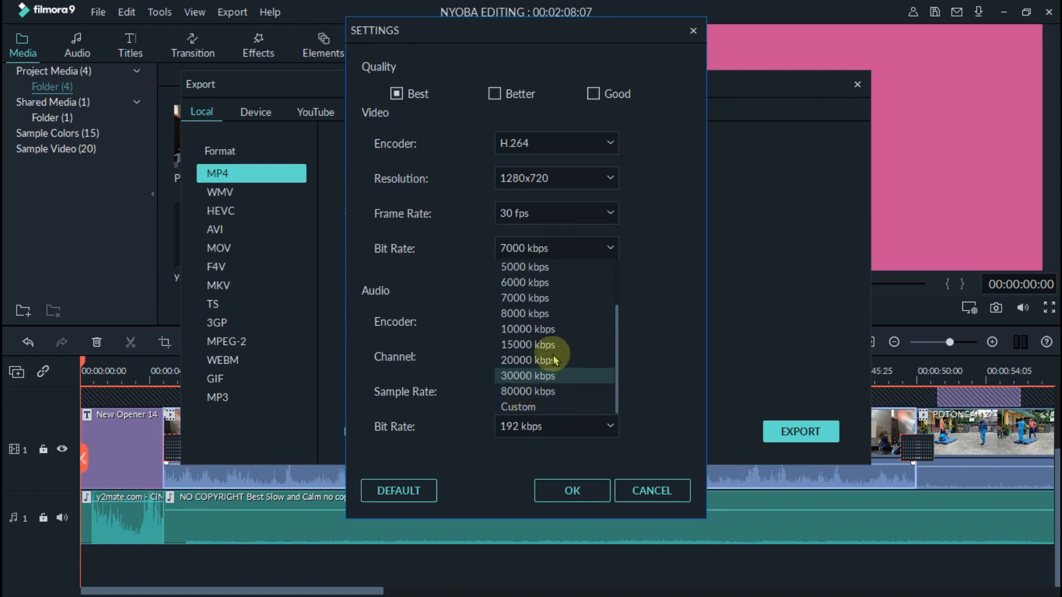
left_click(535, 392)
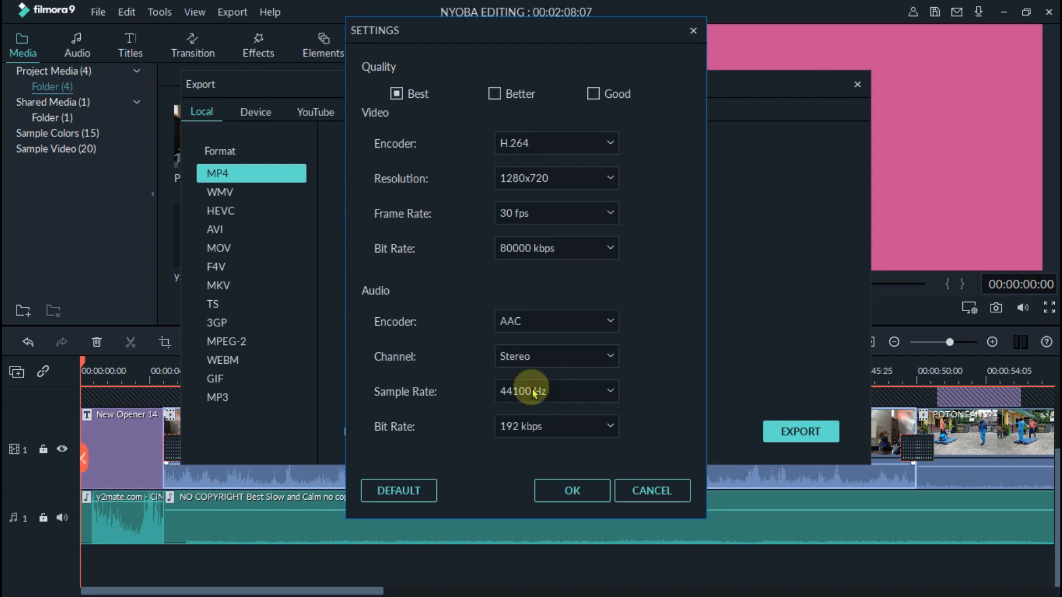
left_click(573, 497)
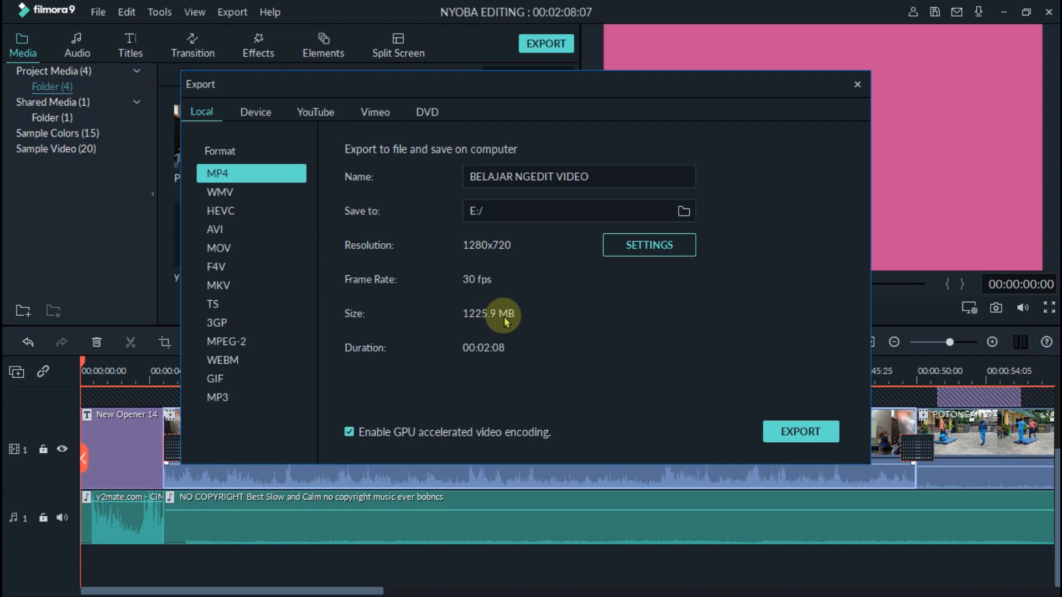
Review the video and audio export settings again and compare them with the export summary.
left_click(663, 250)
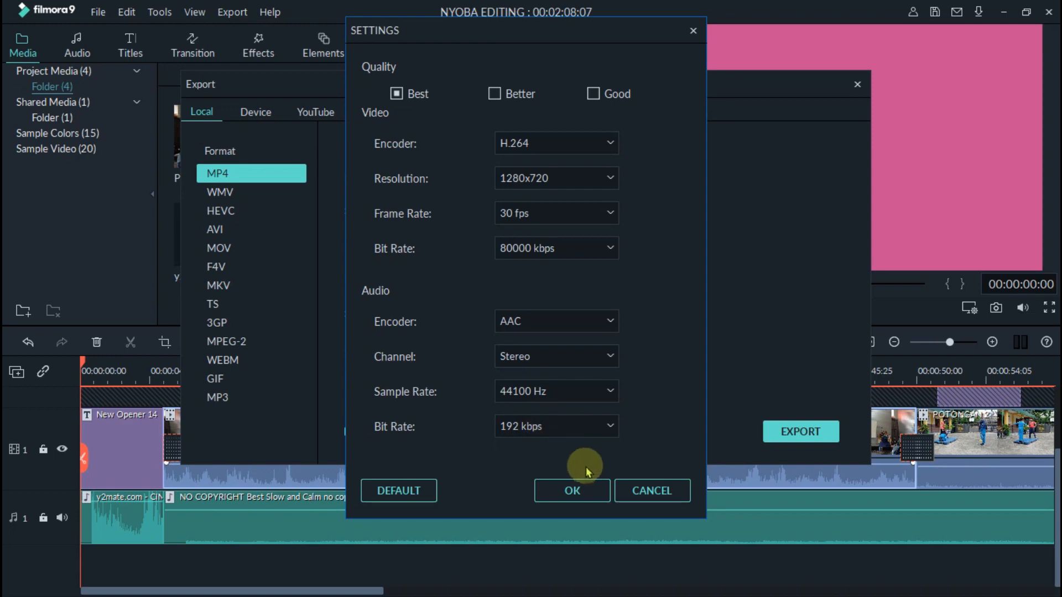
left_click(572, 490)
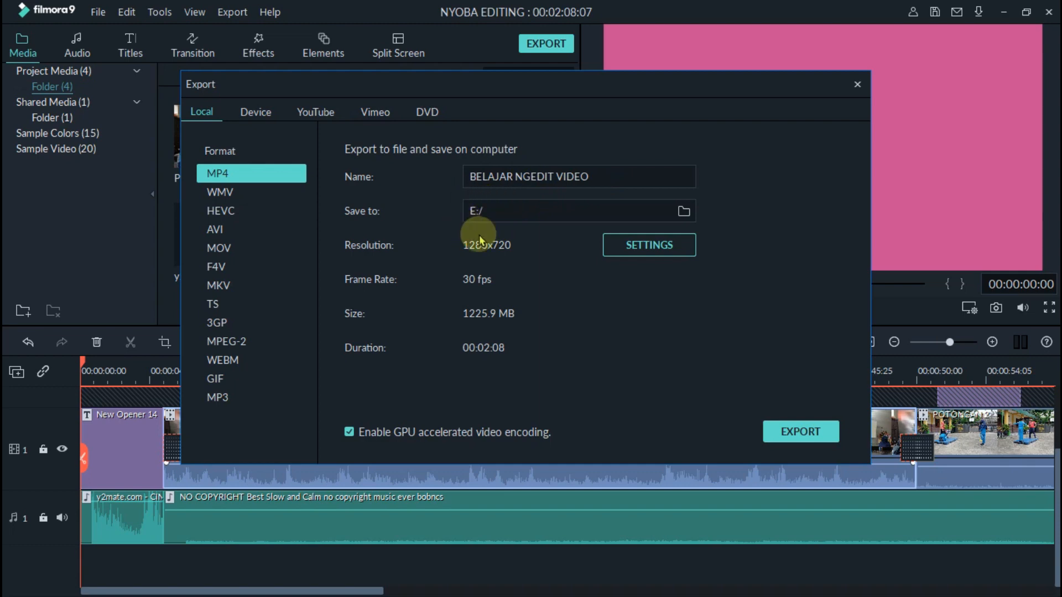
left_click(666, 246)
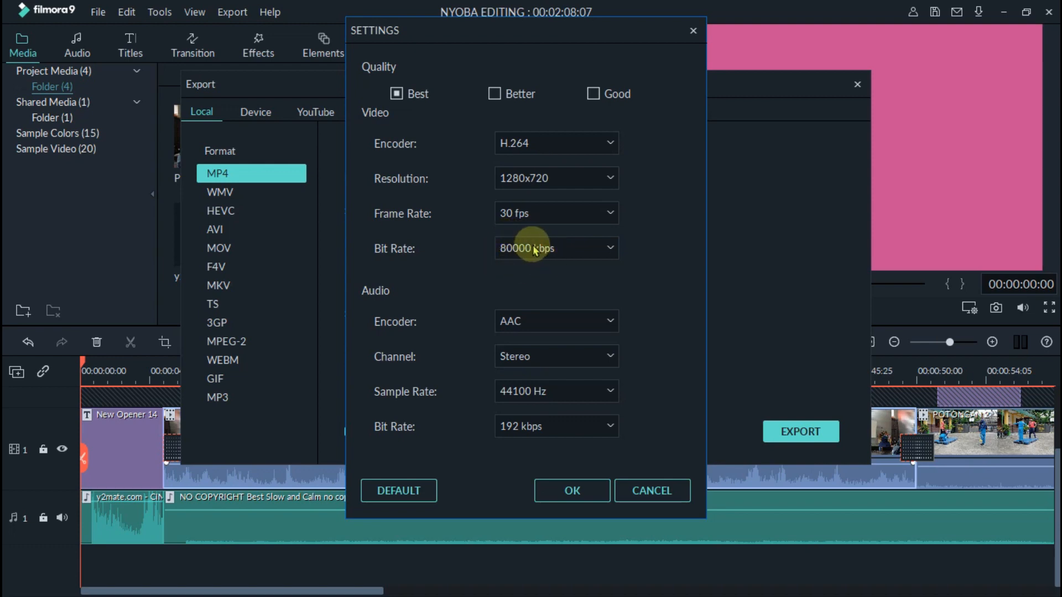
left_click(575, 490)
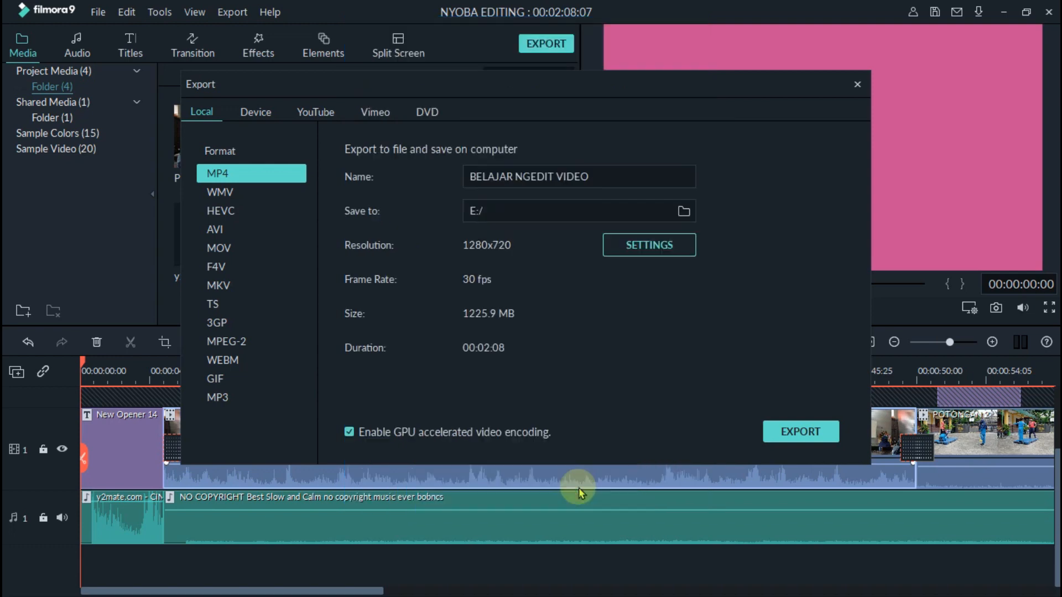
Export BELAJAR NGEDIT VIDEO as an MP4, wait until rendering completes and close the export windows.
left_click(802, 431)
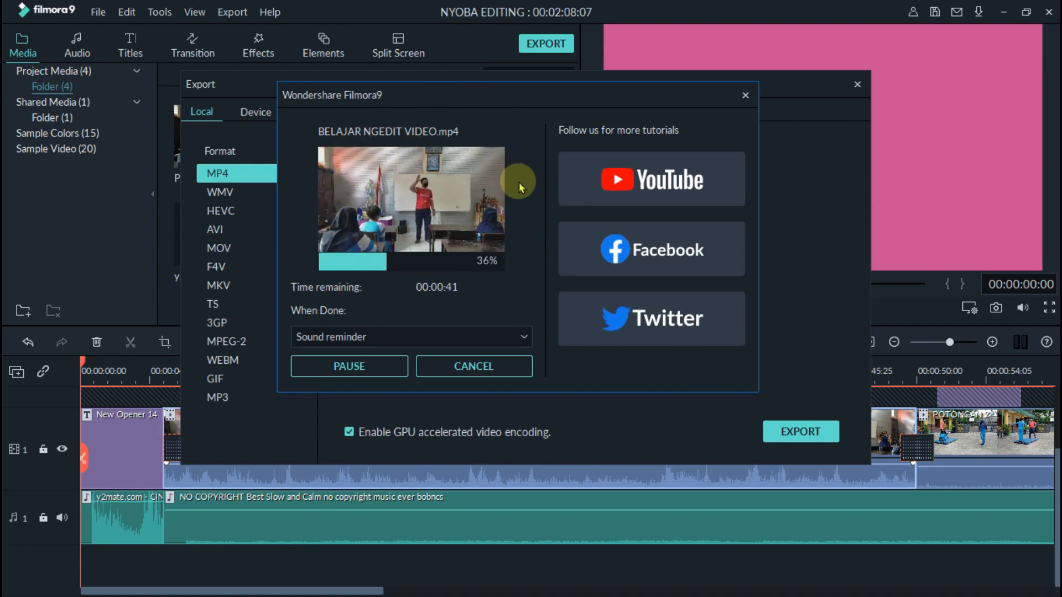
left_click(464, 180)
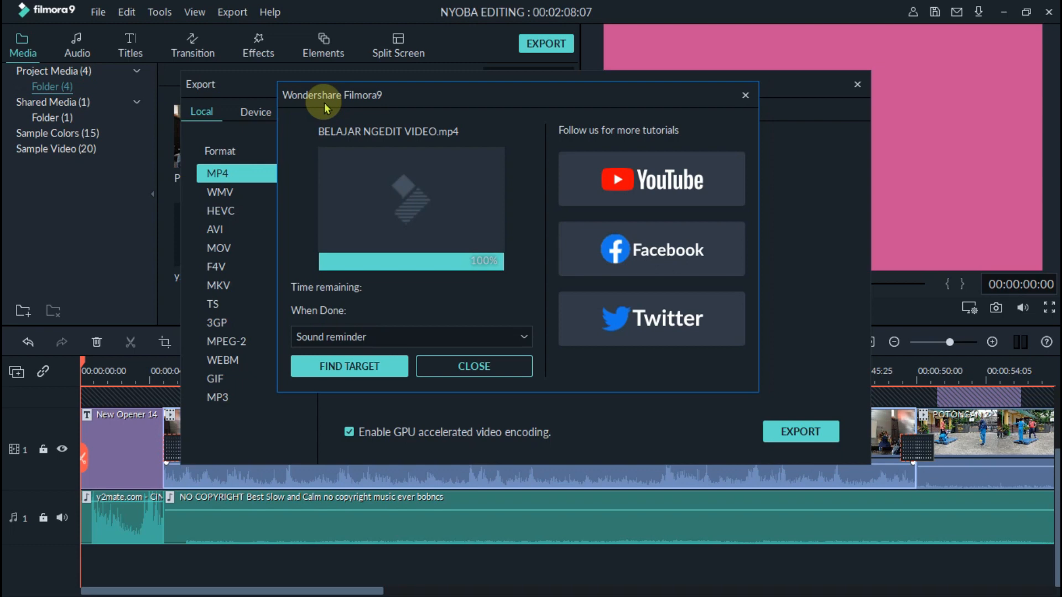
left_click(479, 366)
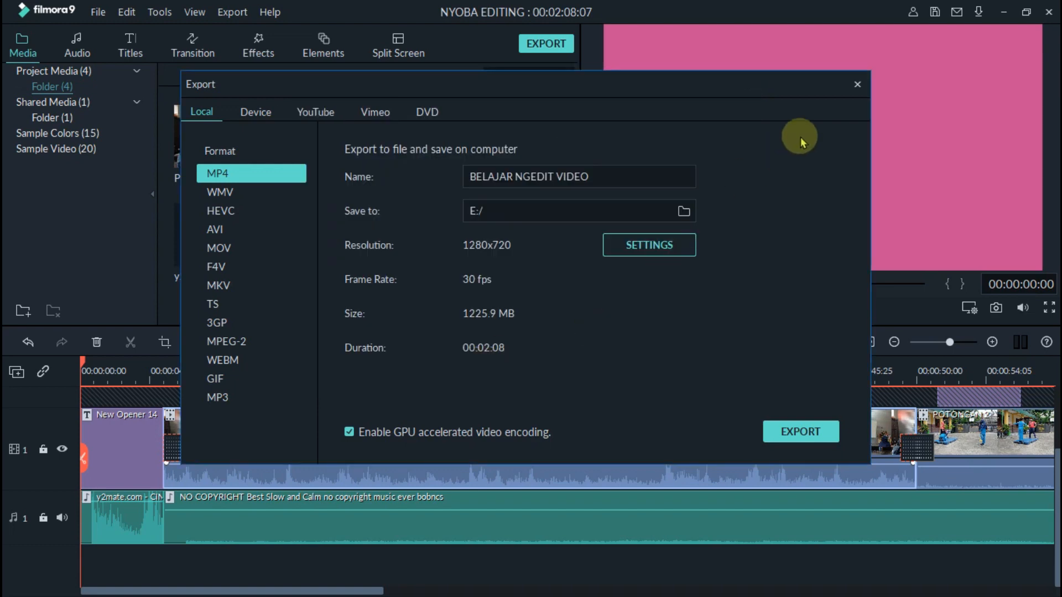
left_click(857, 84)
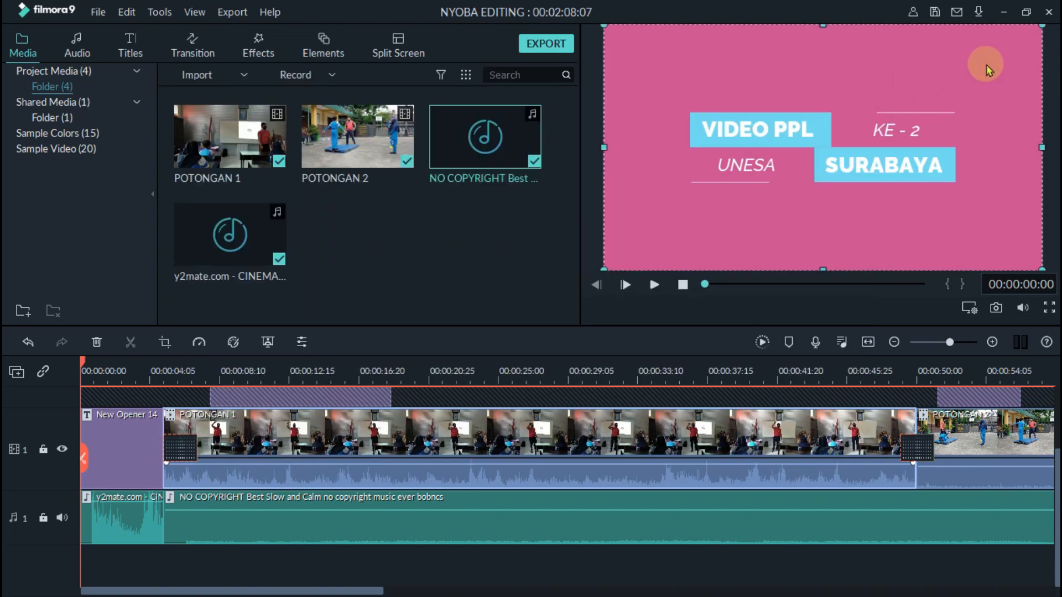
Close the video editor, saving the changes to the NYOBA EDITING project.
left_click(1050, 16)
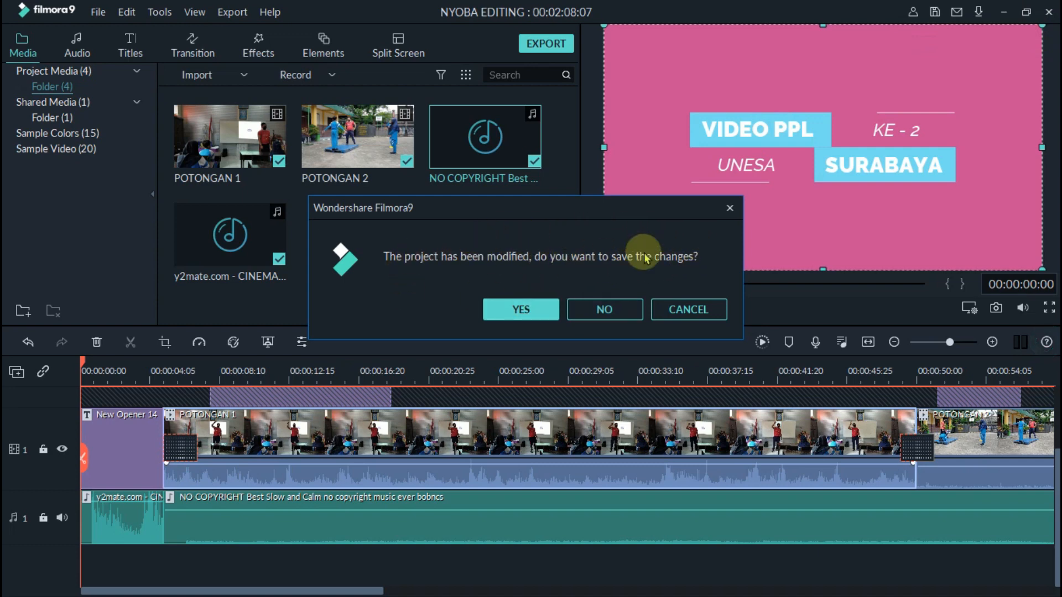
left_click(539, 315)
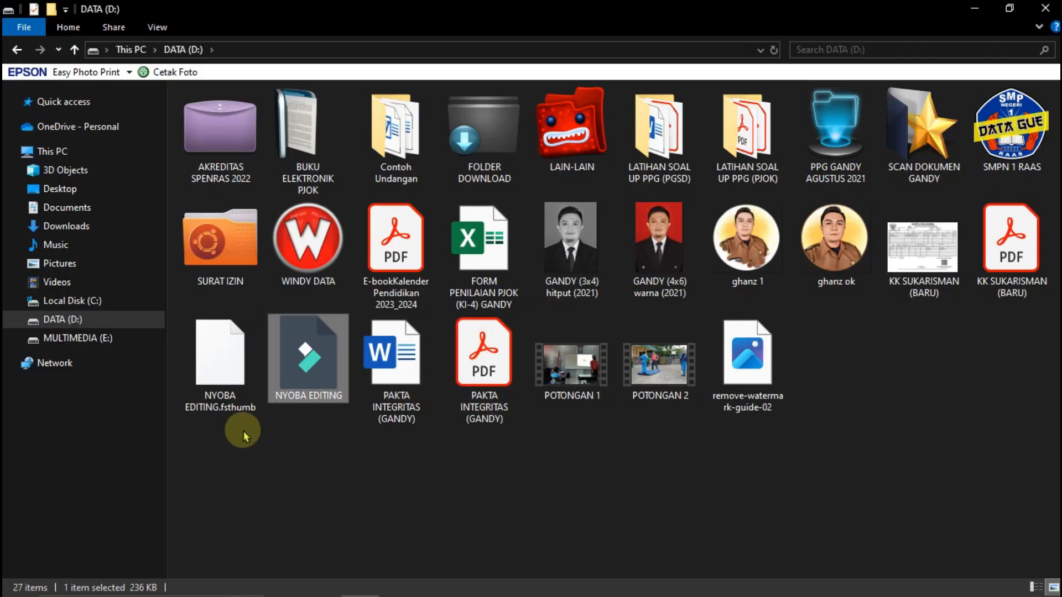
In File Explorer, open BELAJAR NGEDIT VIDEO from the MULTIMEDIA (E:) drive, watch its first part and pause playback.
left_click(118, 344)
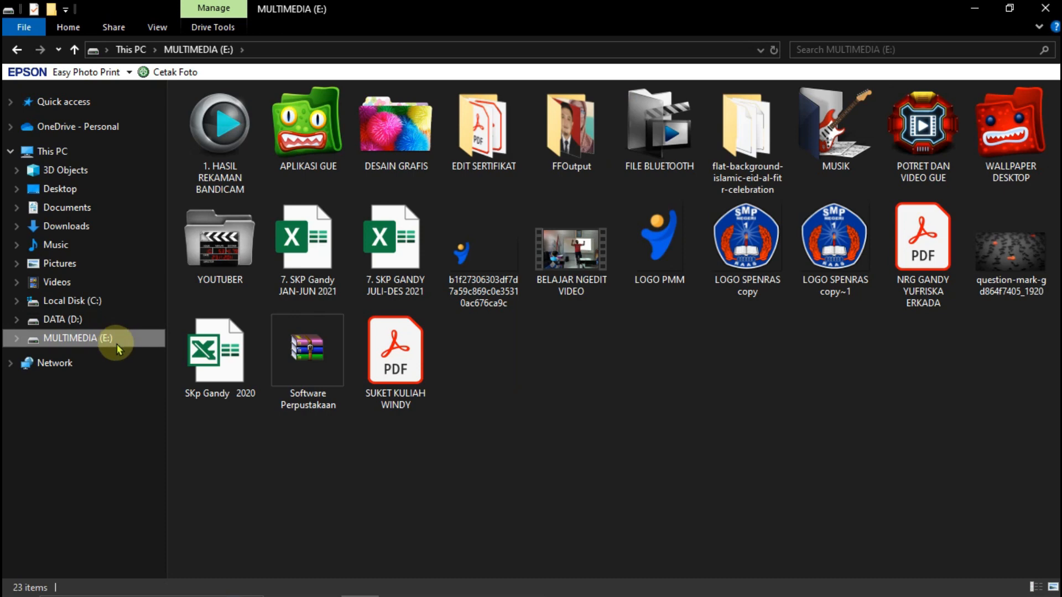
double_click(575, 256)
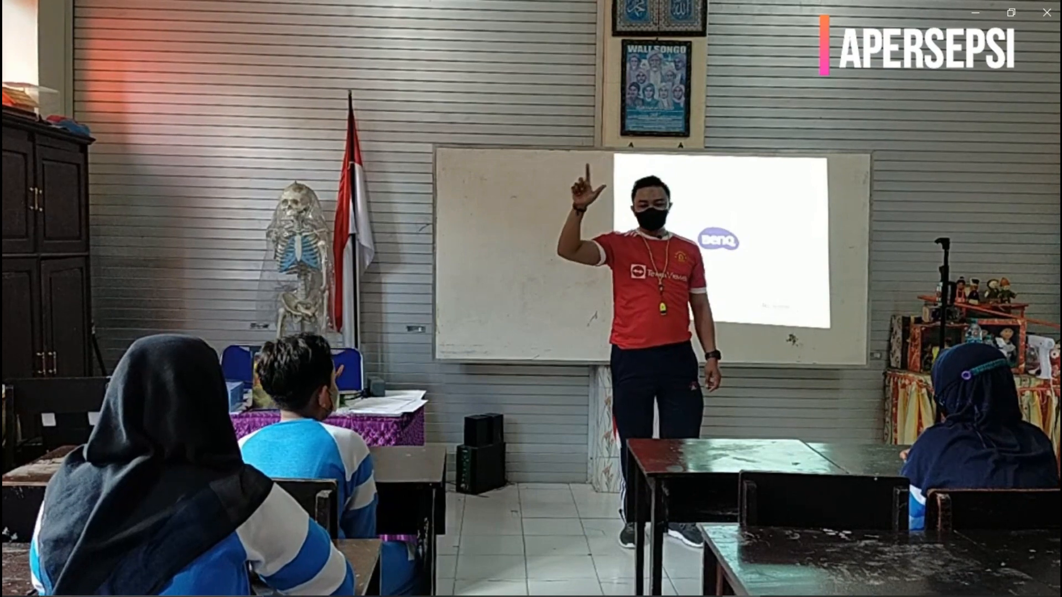
mouse_move(573, 256)
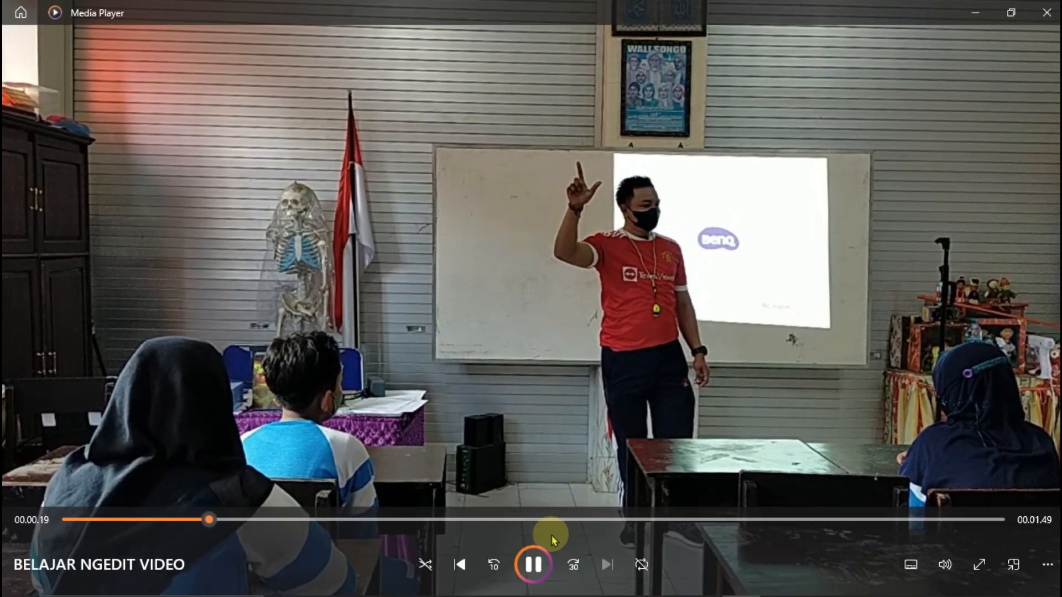
left_click(534, 562)
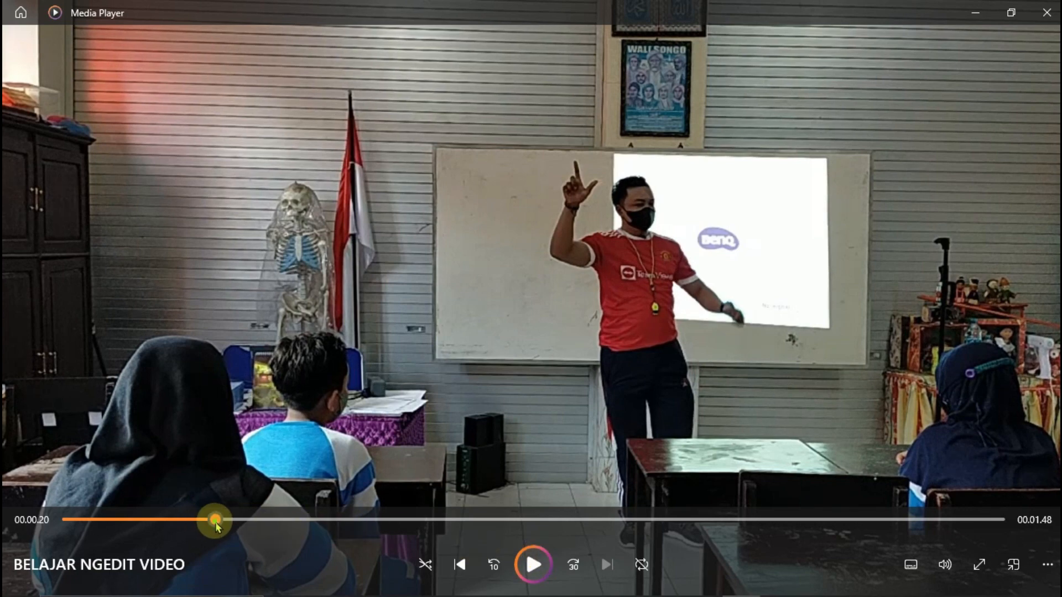
Rewind BELAJAR NGEDIT VIDEO to the beginning, replay it to check the exported result, and pause at about 42 seconds.
left_click_drag(215, 523, 50, 521)
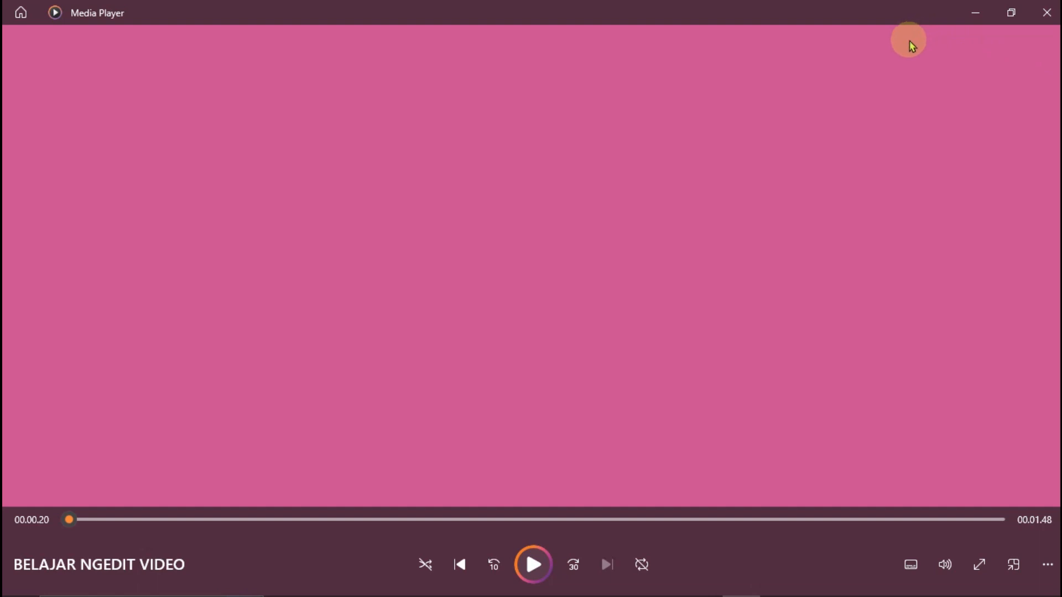
left_click(534, 565)
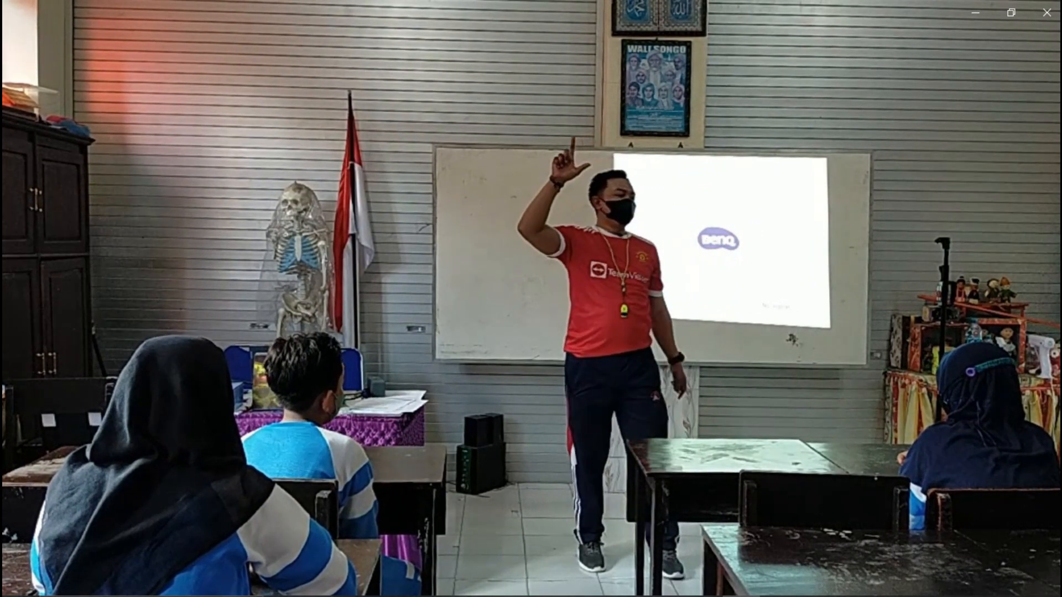
mouse_move(982, 441)
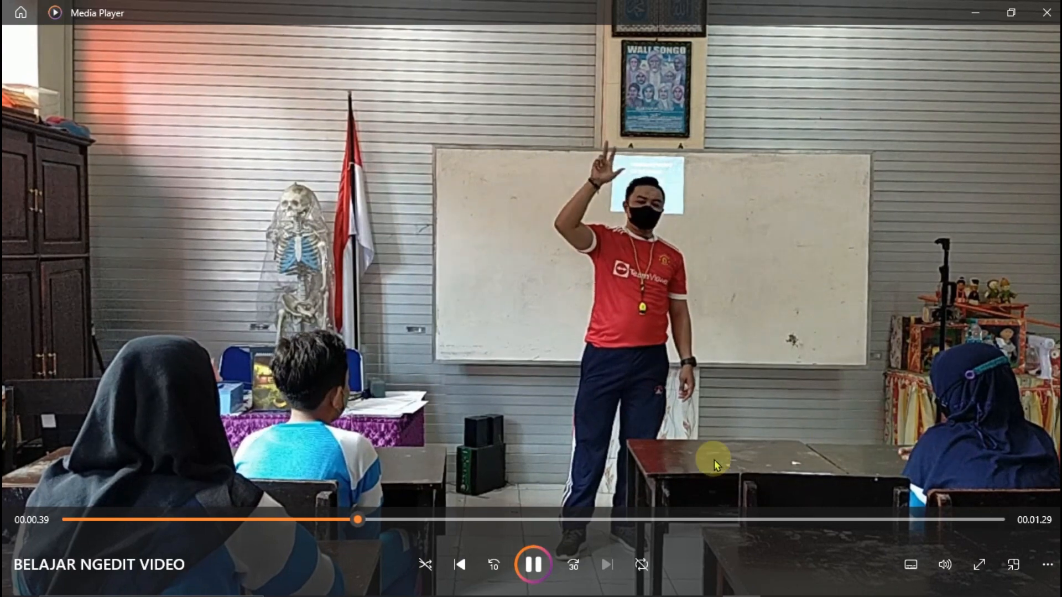
left_click(540, 565)
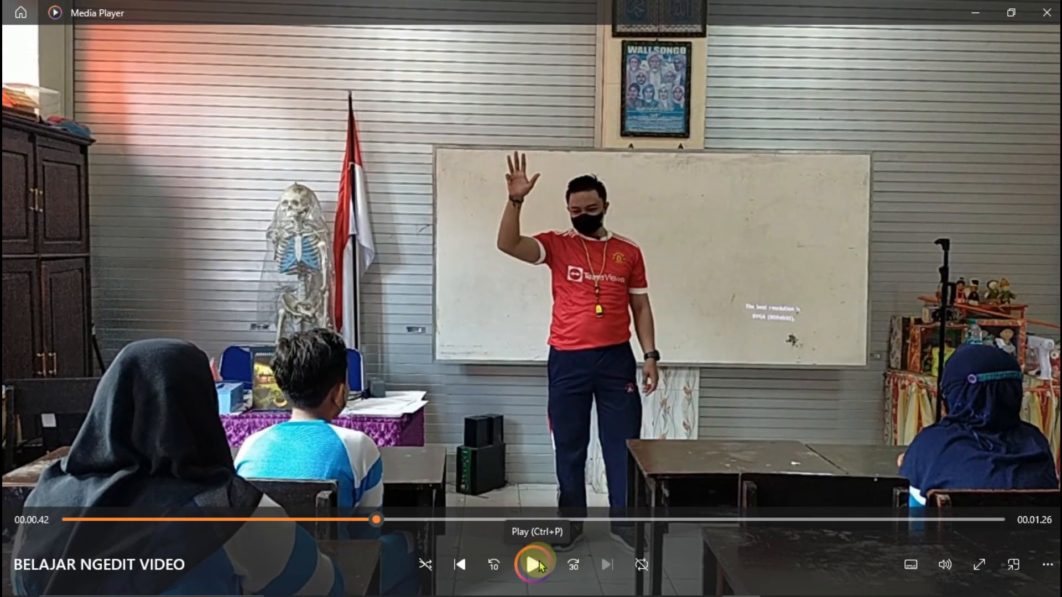